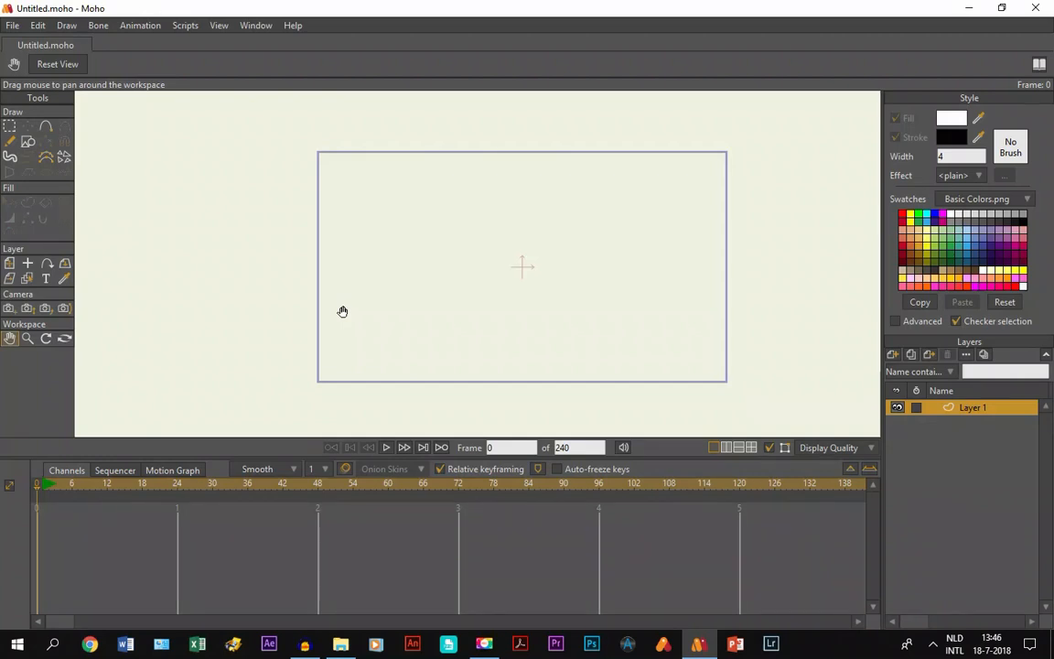
Add a bone layer and name it Character.
click(893, 355)
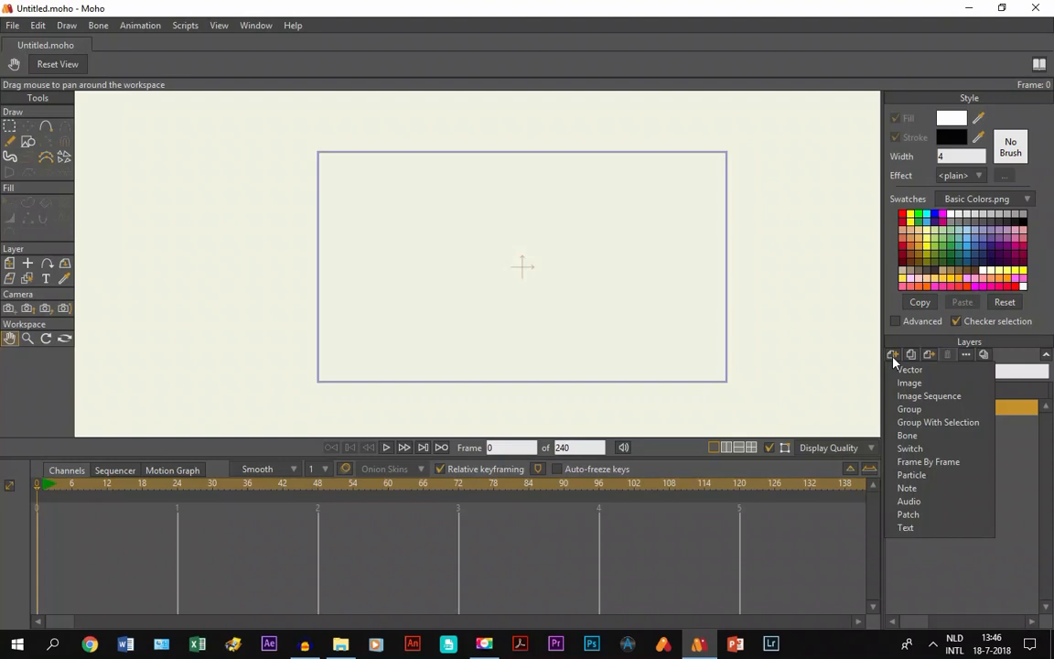
click(898, 435)
key(Caps_Lock)
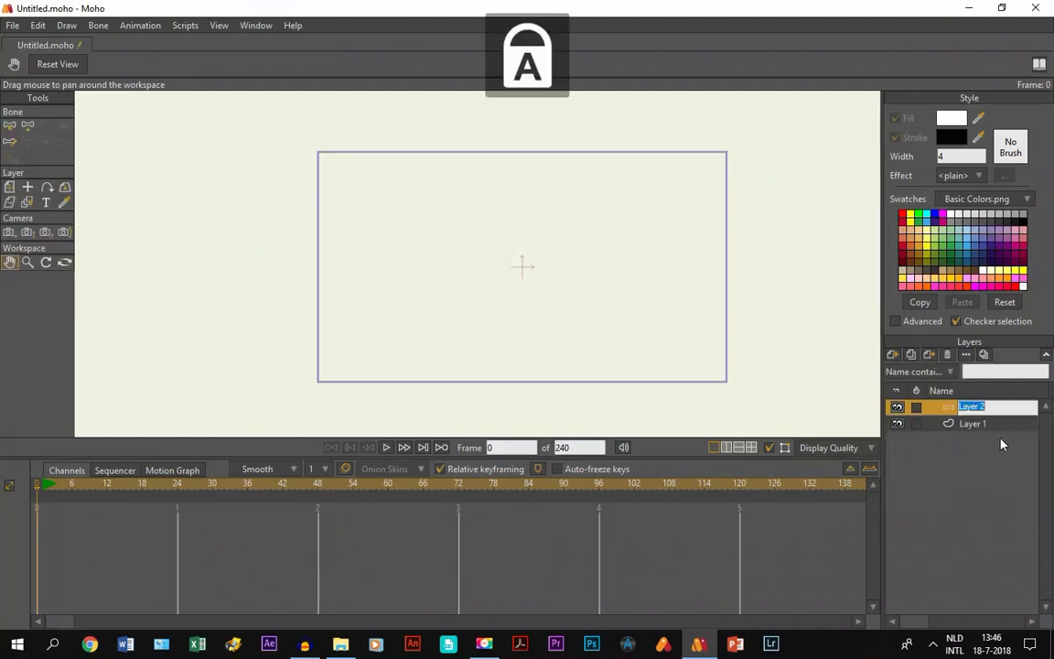
text(C)
key(Caps_Lock)
text(harac)
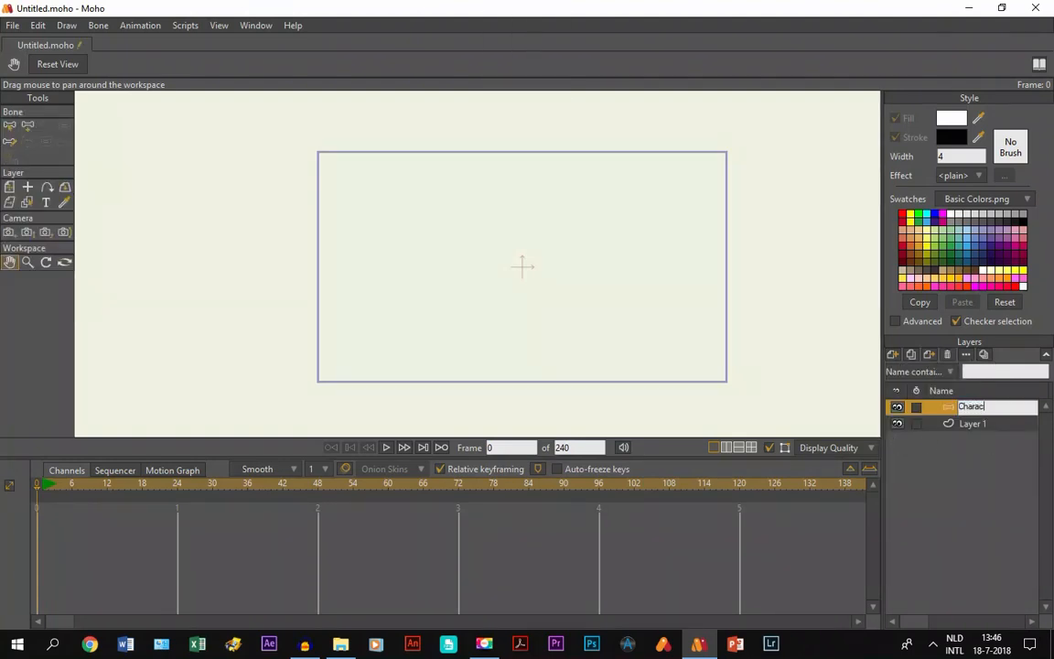
text(ter)
key(Return)
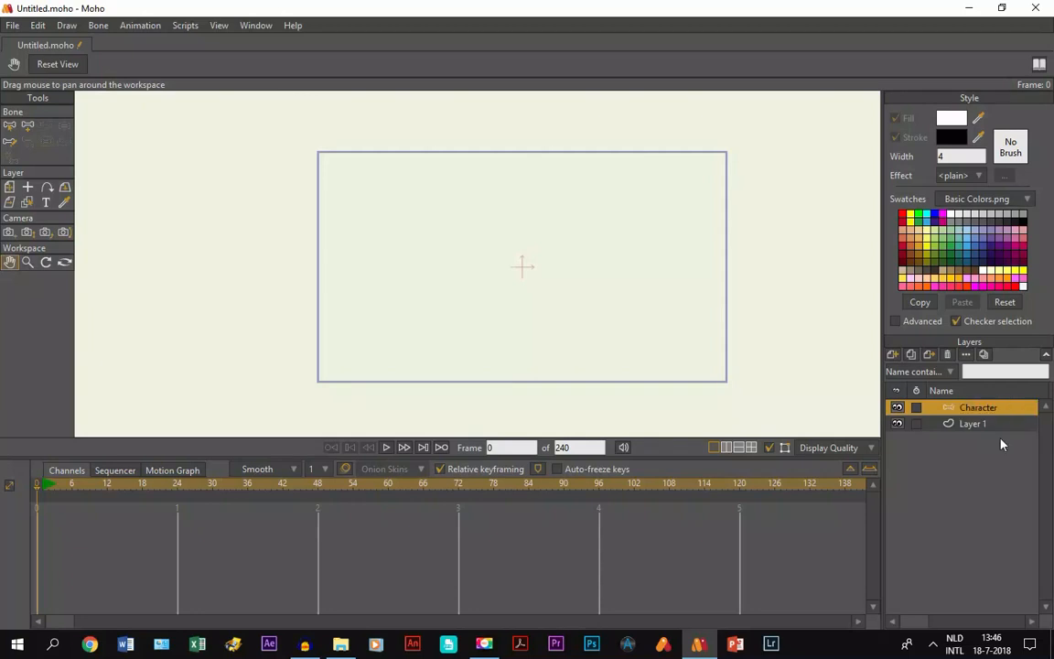
Add a group layer named Head and place it inside the Character bone layer.
click(897, 355)
click(903, 407)
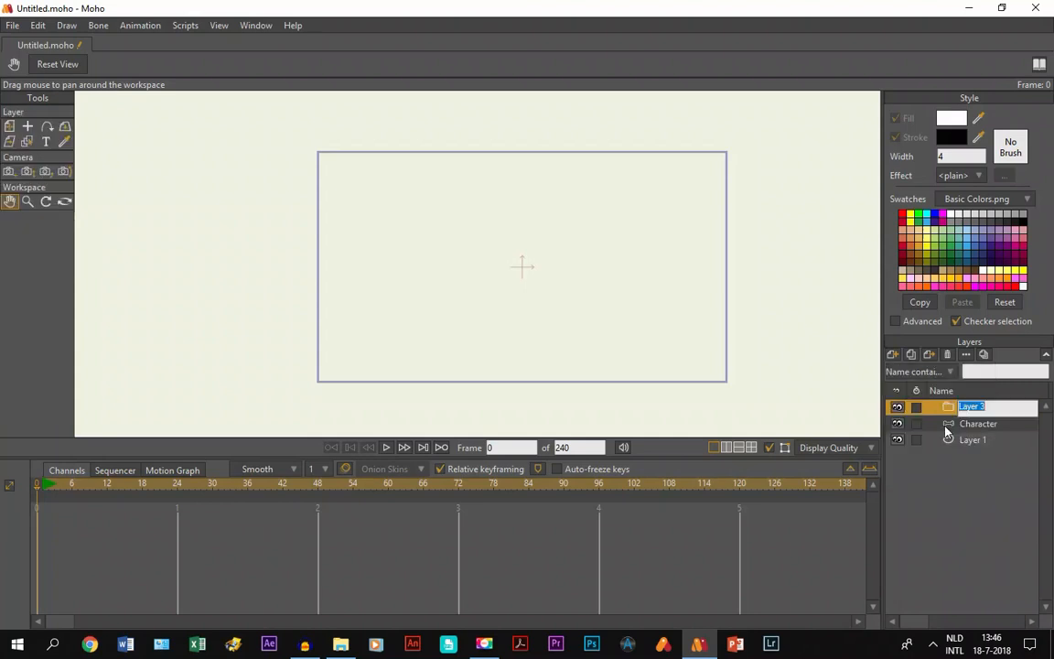
key(Caps_Lock)
text(H)
key(Caps_Lock)
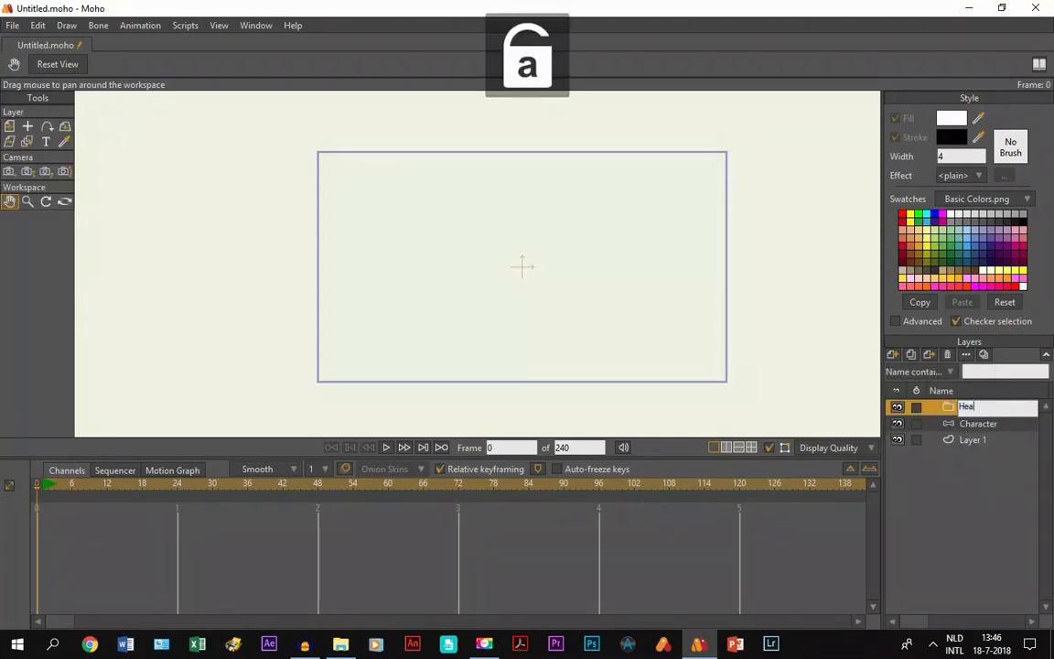
text(ead)
key(Return)
drag(962, 411, 944, 421)
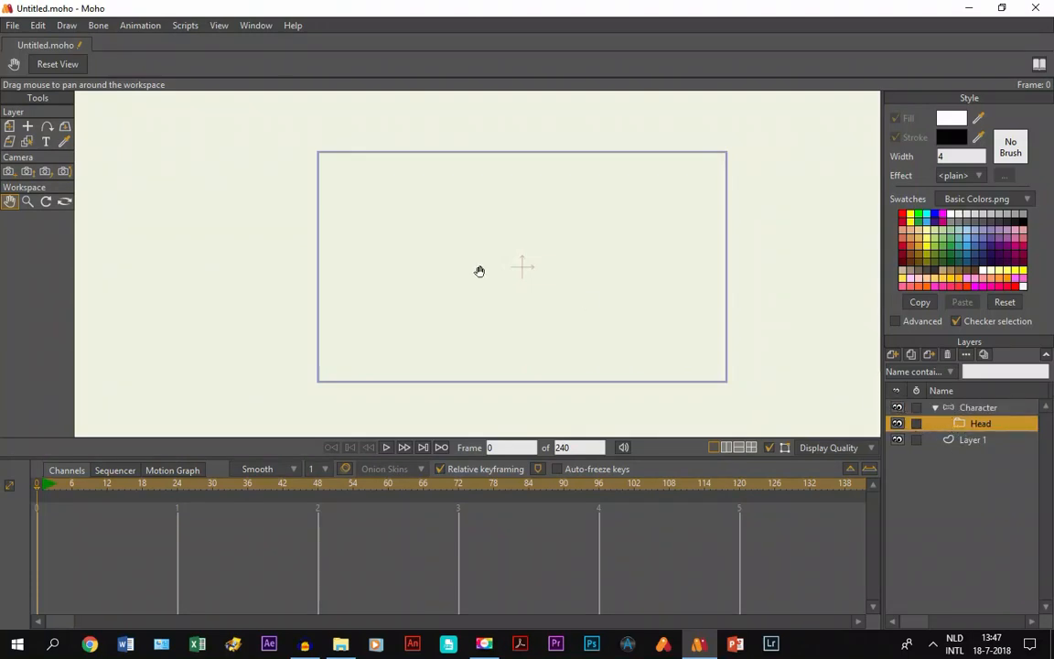
Place the vector layer Layer 1 inside the Head group and rename it Head.
click(965, 441)
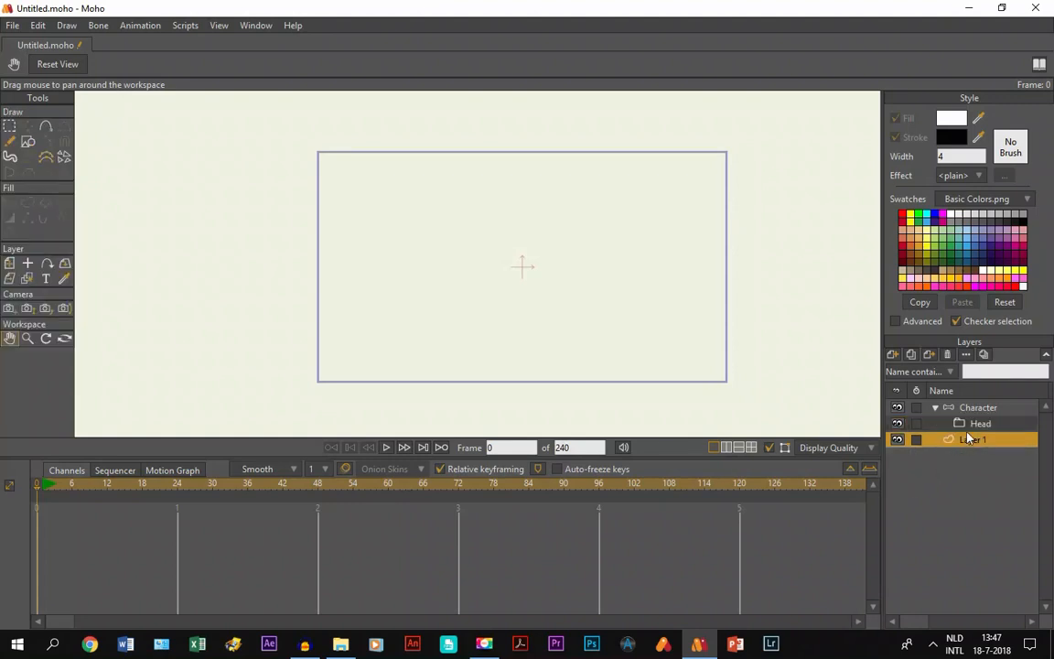
drag(968, 440, 976, 426)
double_click(972, 445)
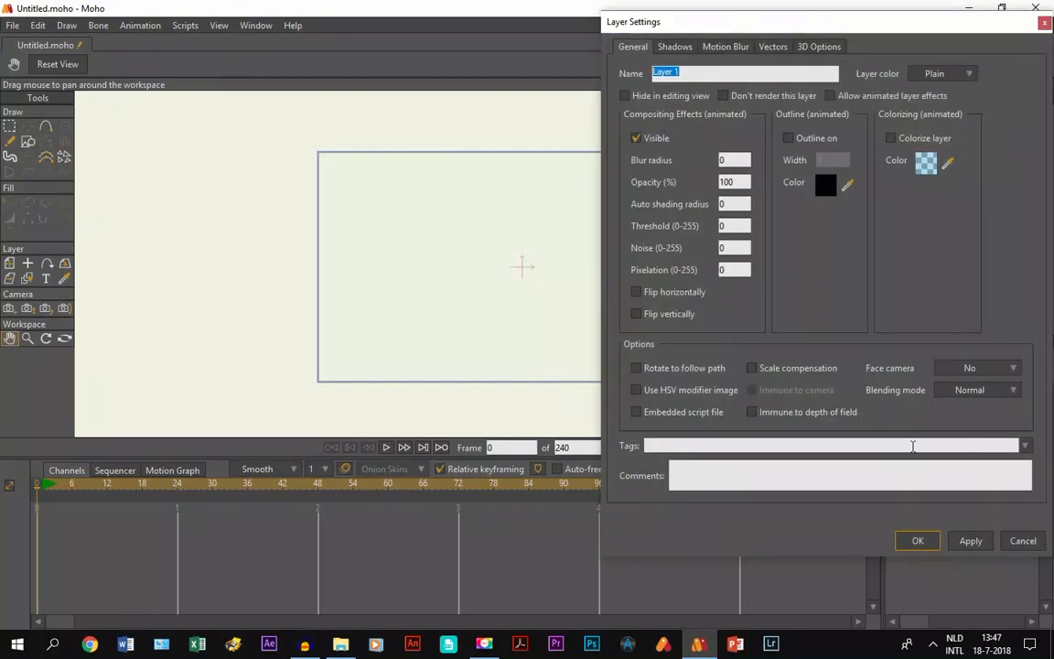
key(Caps_Lock)
text(H)
key(Caps_Lock)
text(ead)
key(Return)
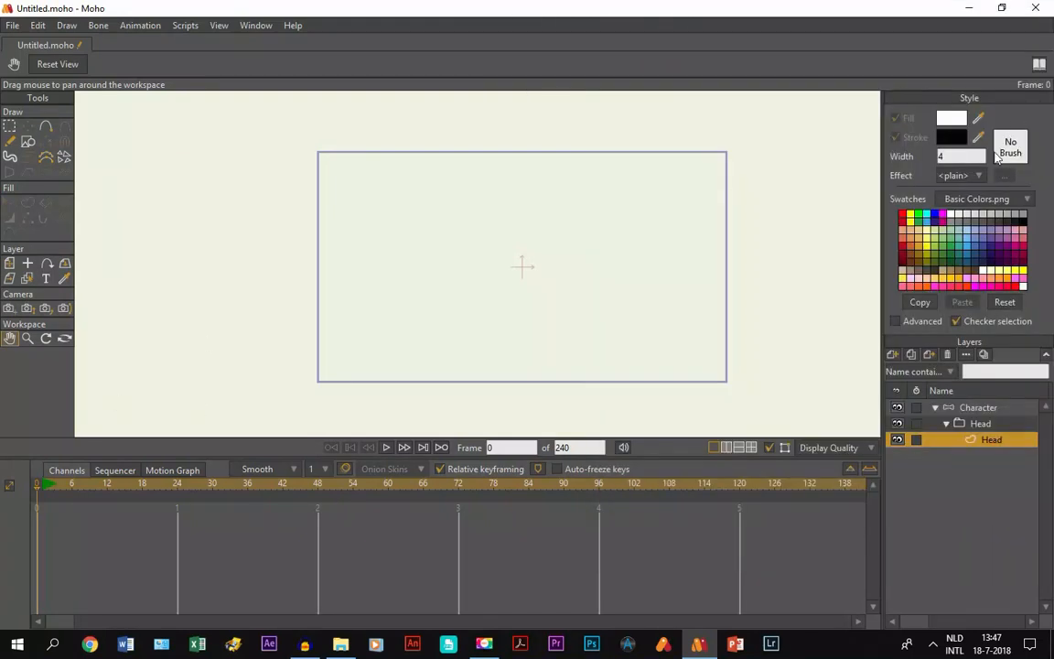
Set the fill colour to a light orange skin tone and the stroke width to 2.
click(928, 280)
click(947, 157)
drag(949, 157, 780, 143)
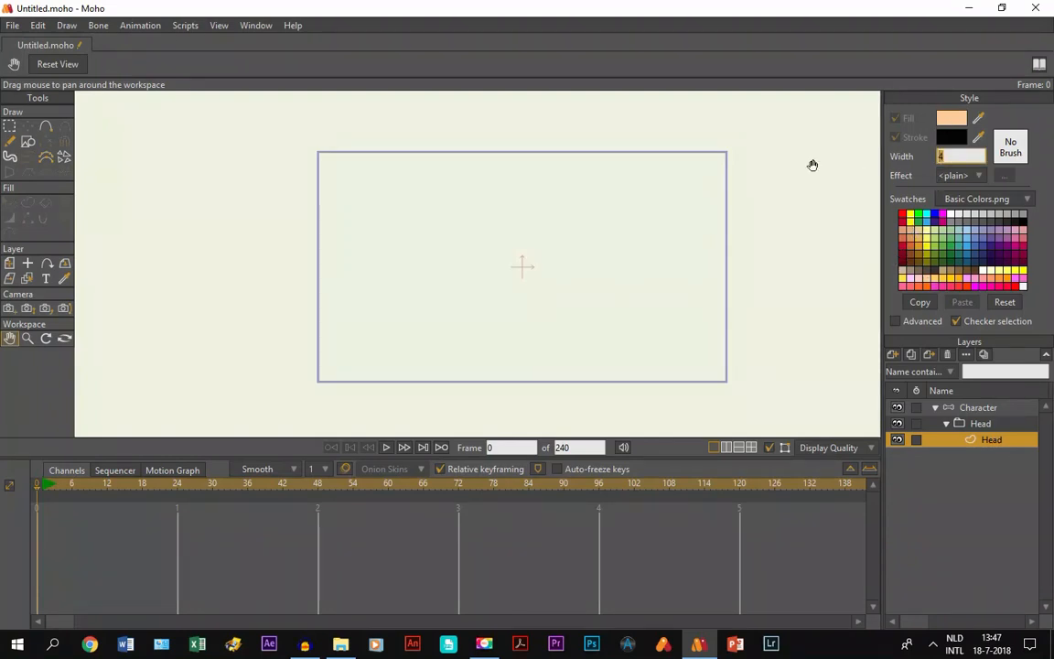
text(1)
key(BackSpace)
text(2)
key(Return)
Draw a closed seven-point head outline around the canvas centre with the Add Point tool, using smooth corners.
scroll(542, 272, up, 3)
mouse_move(542, 273)
mouse_down()
mouse_move(548, 332)
mouse_move(541, 275)
mouse_up()
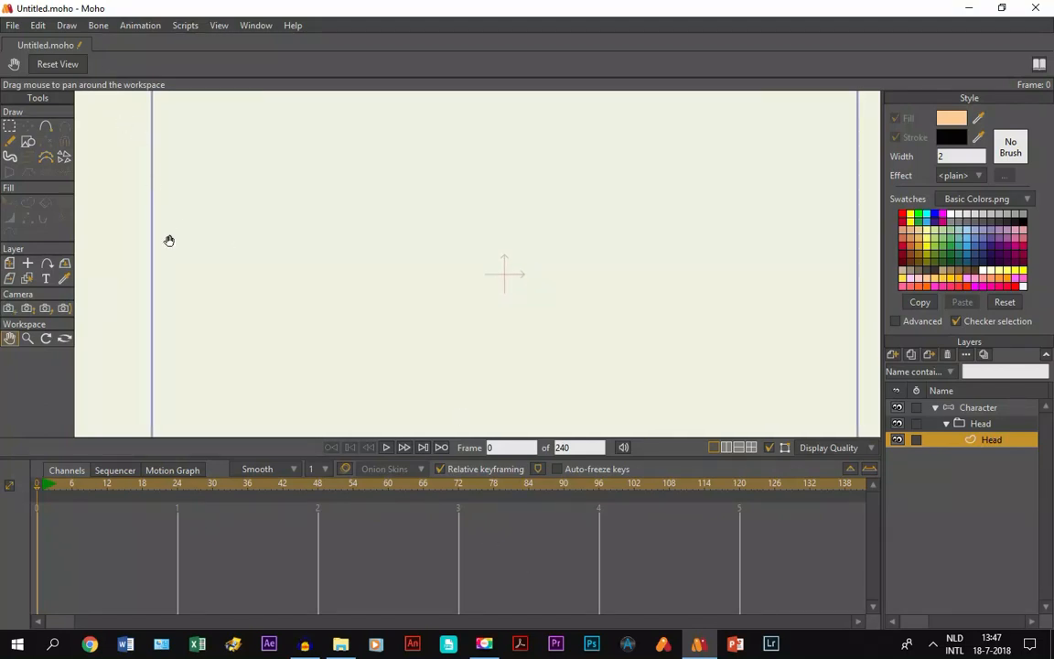
click(45, 127)
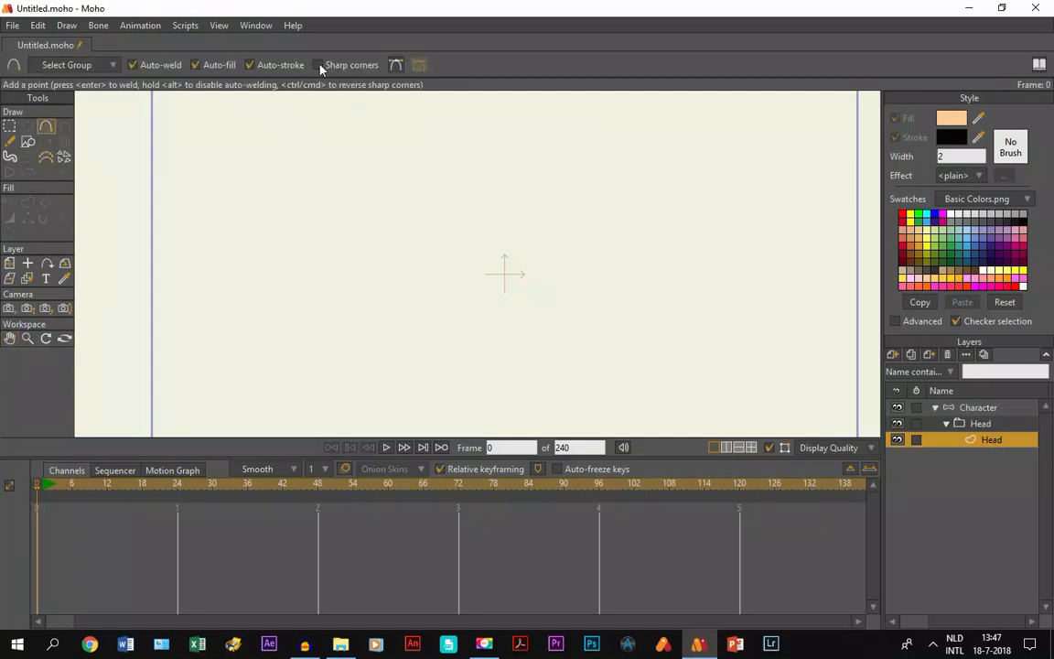
drag(524, 162, 445, 278)
drag(445, 278, 524, 160)
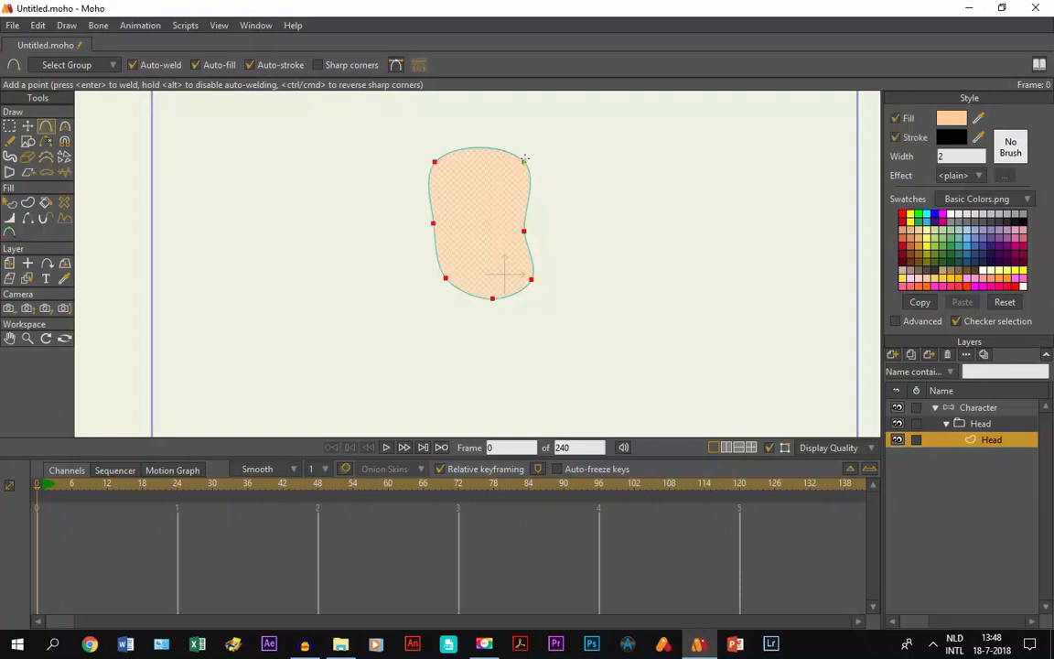
Select the head's two top points and reduce their curvature to 0 for sharp corners.
click(25, 127)
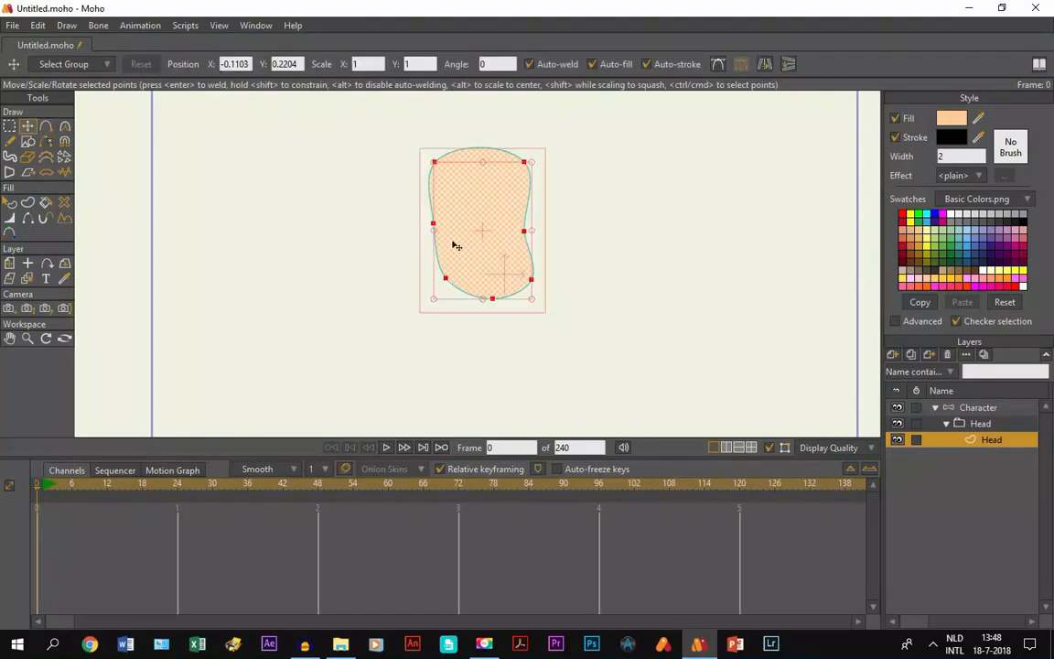
click(364, 242)
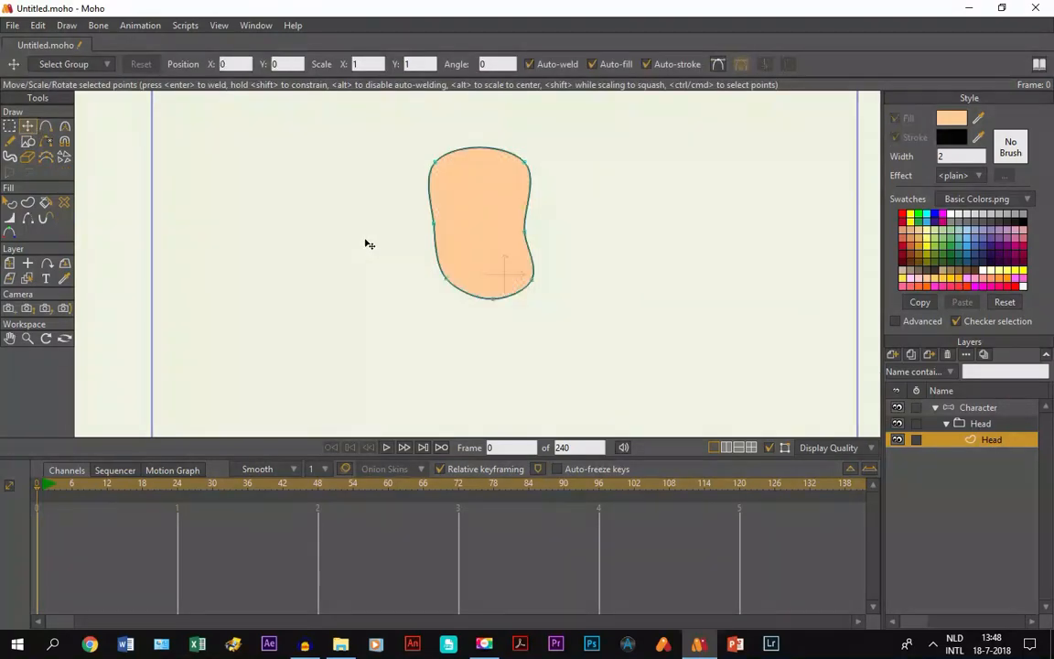
click(10, 128)
drag(339, 122, 595, 191)
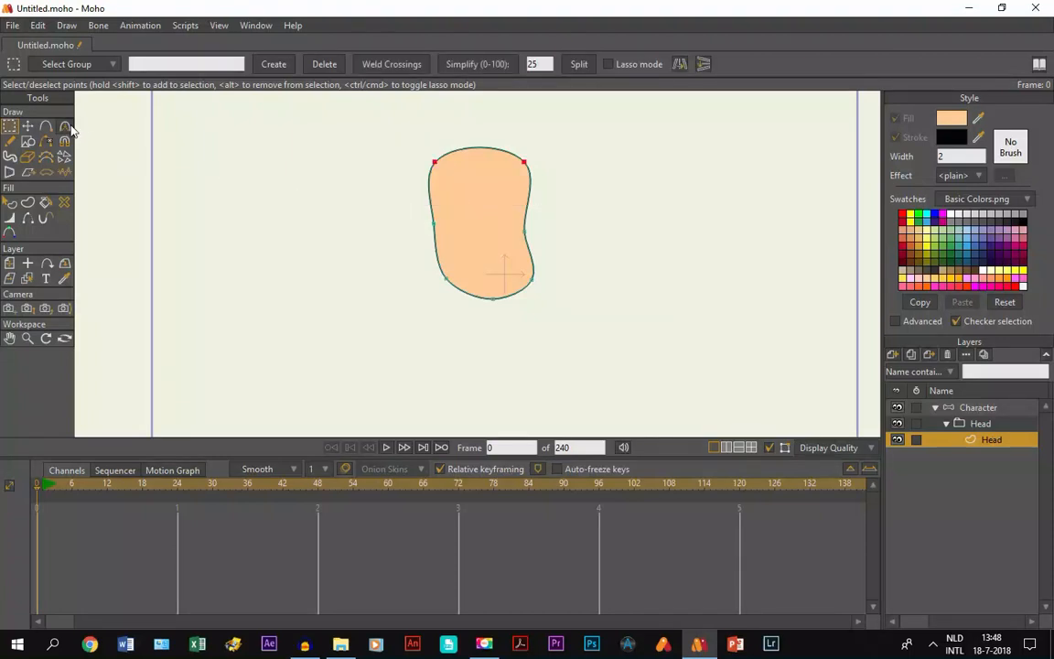
click(65, 127)
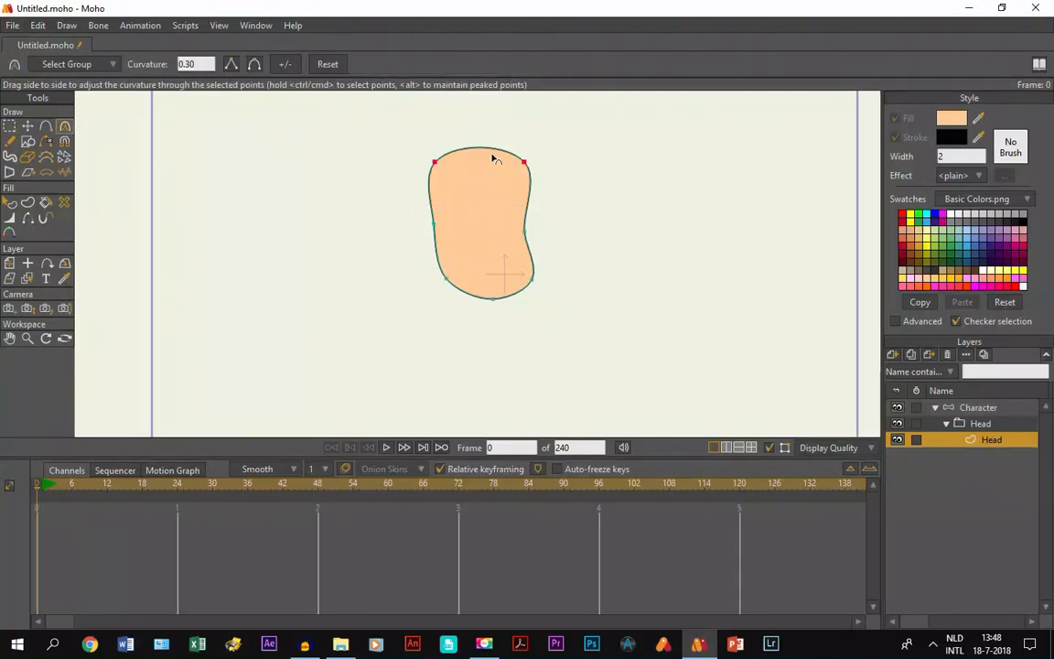
drag(490, 157, 94, 145)
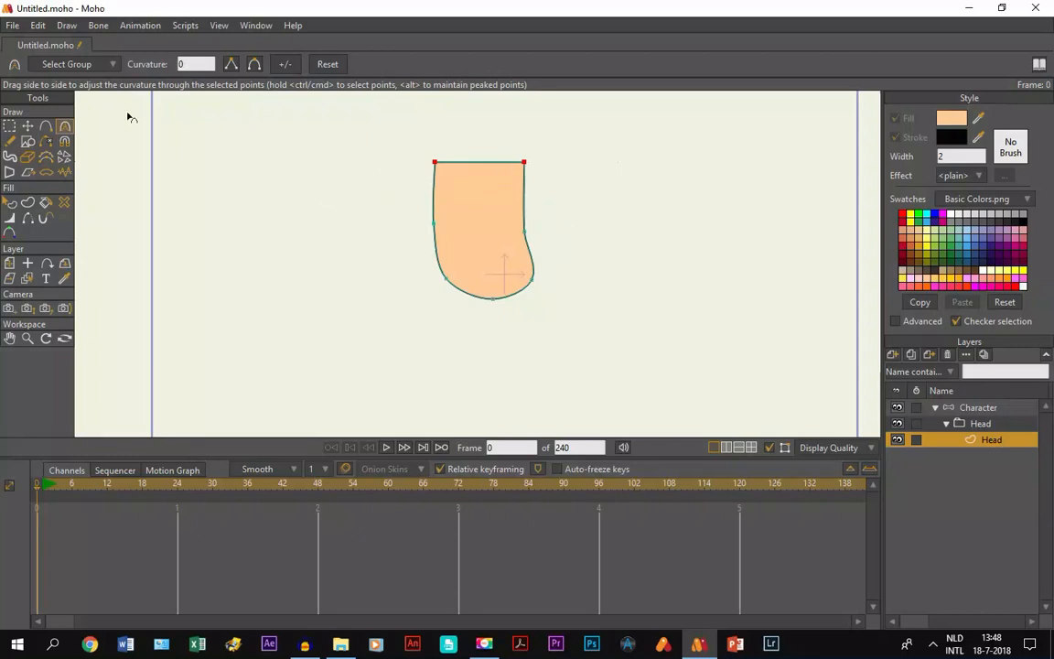
Adjust the individual points along the head's sides, jaw and chin to refine the face shape.
click(28, 123)
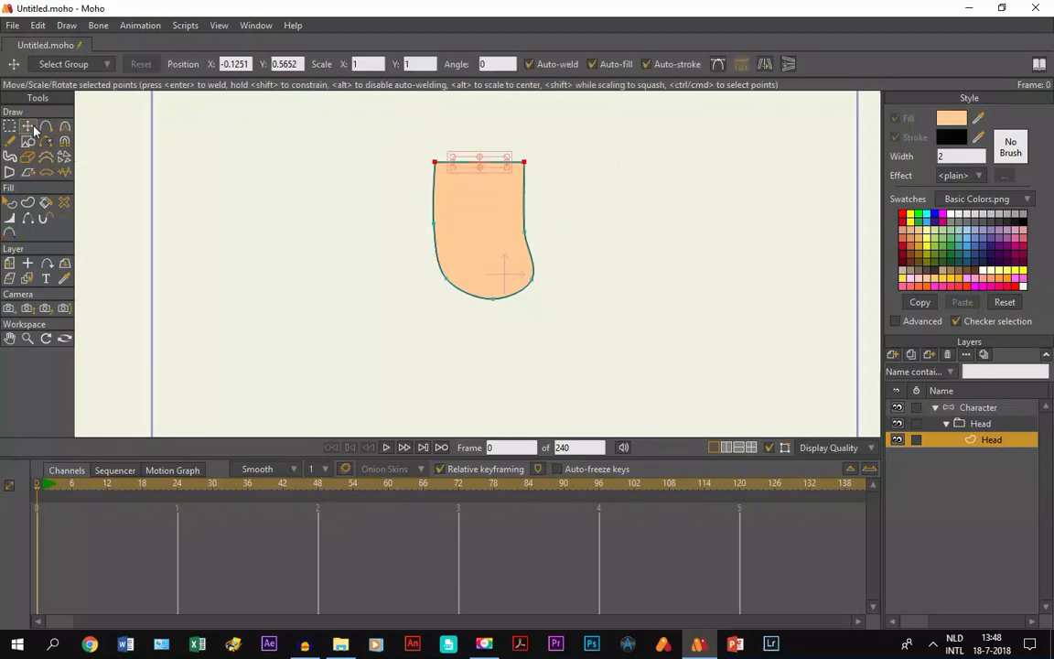
click(435, 225)
drag(431, 221, 440, 223)
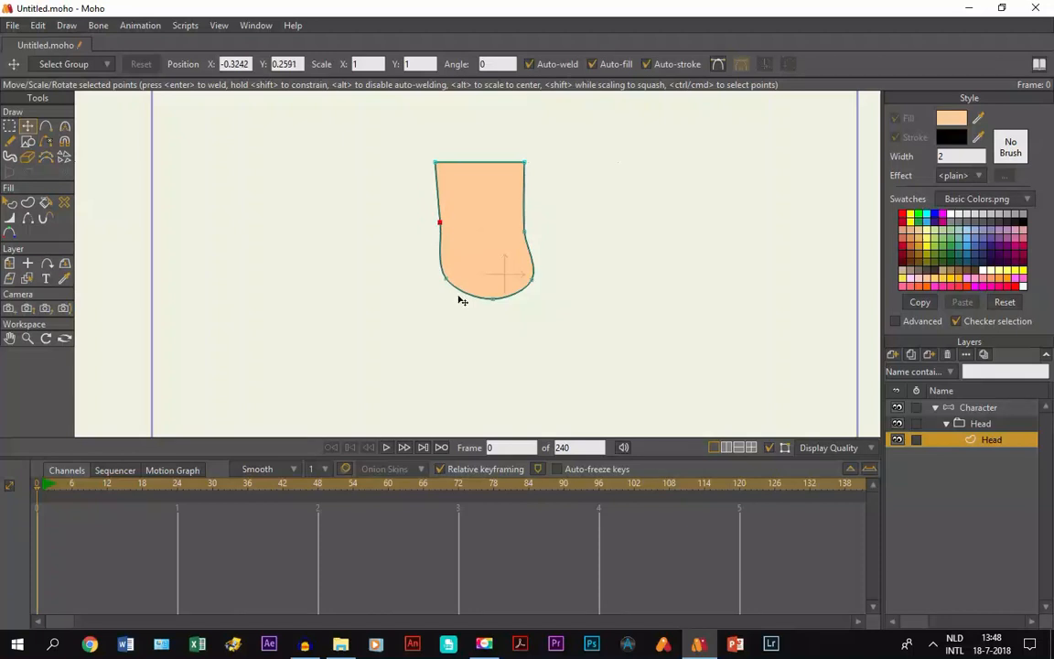
drag(458, 283, 494, 302)
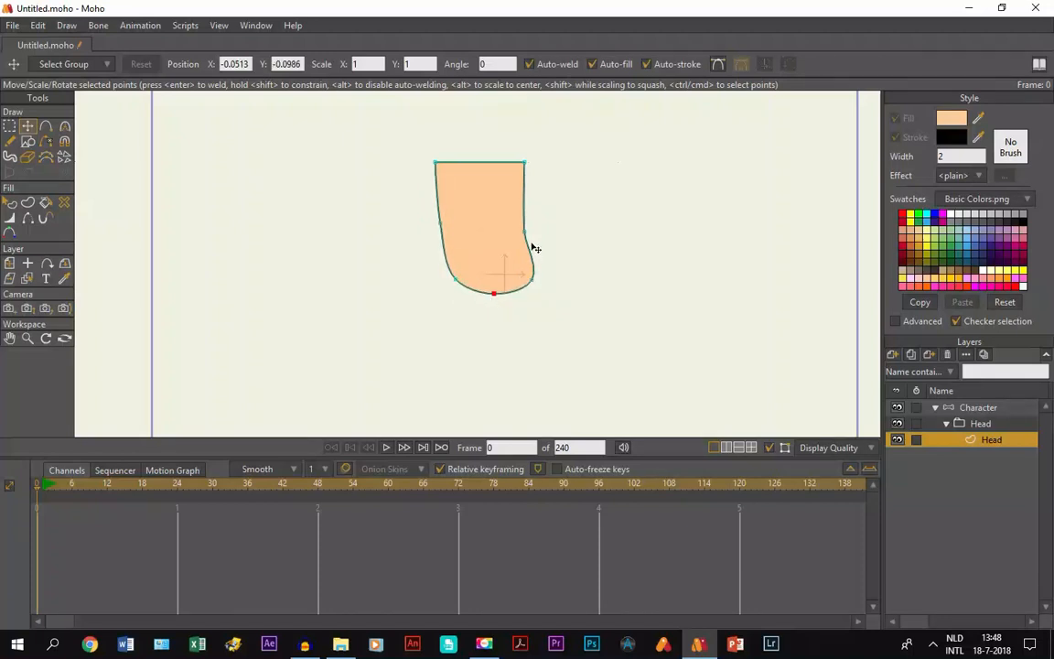
drag(531, 244, 532, 241)
drag(529, 275, 530, 275)
click(525, 231)
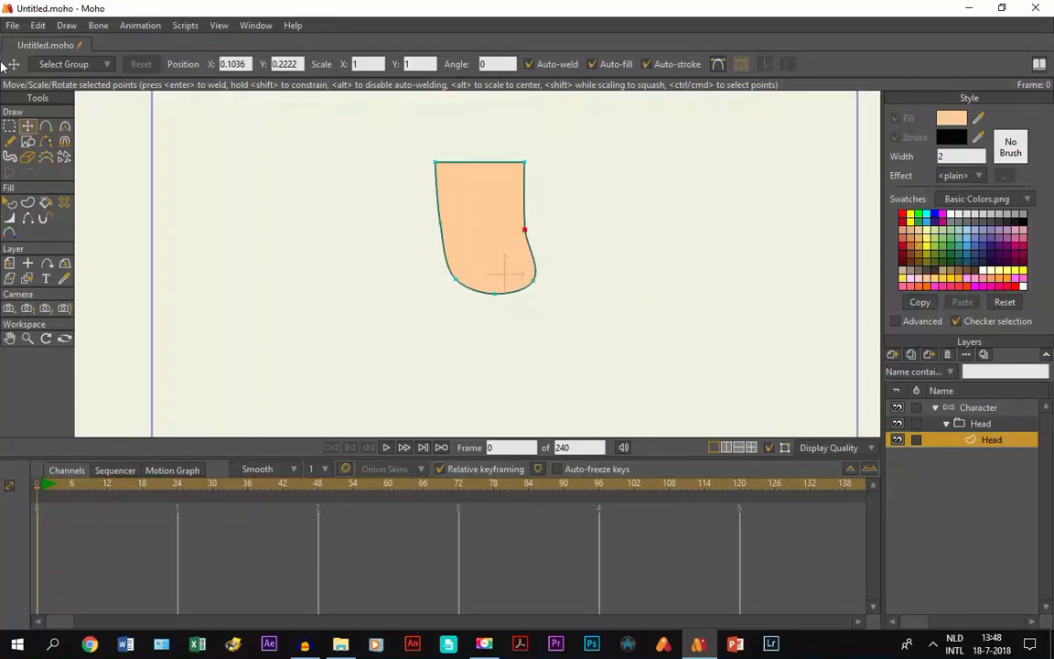
Move the head's two top corner points together down to about Y 0.48 and slightly right to about X -0.12.
click(9, 126)
drag(405, 148, 538, 186)
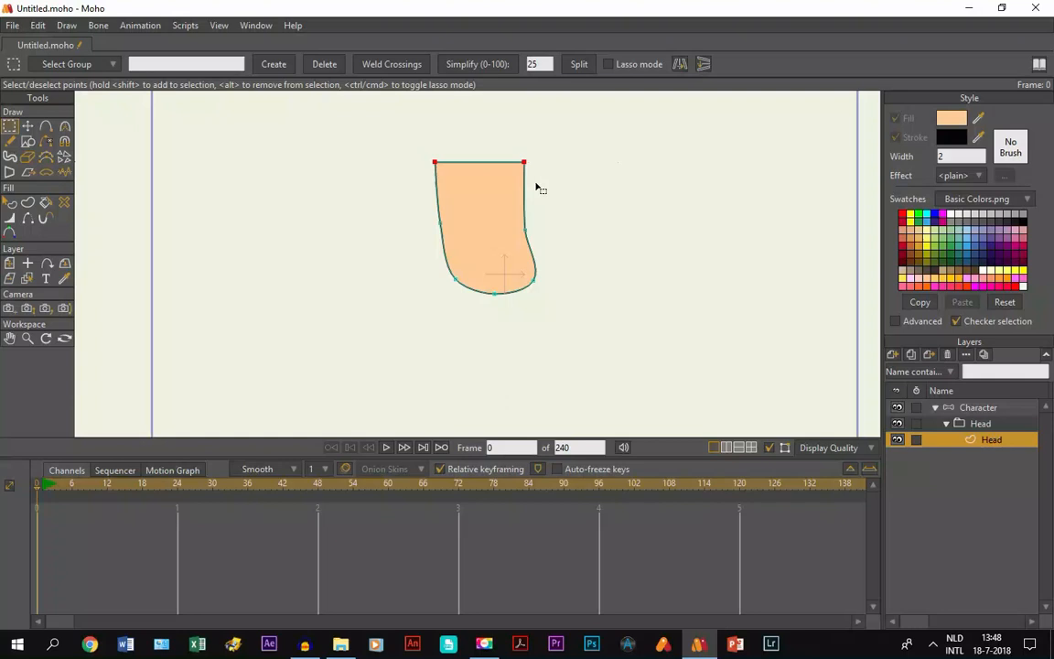
click(28, 125)
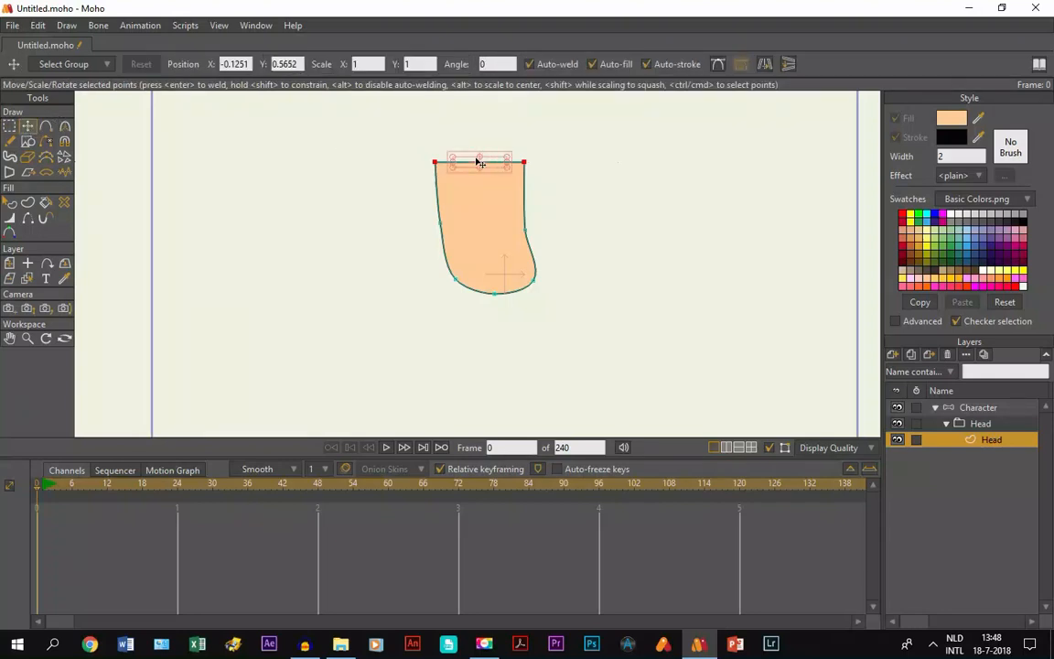
drag(477, 162, 485, 180)
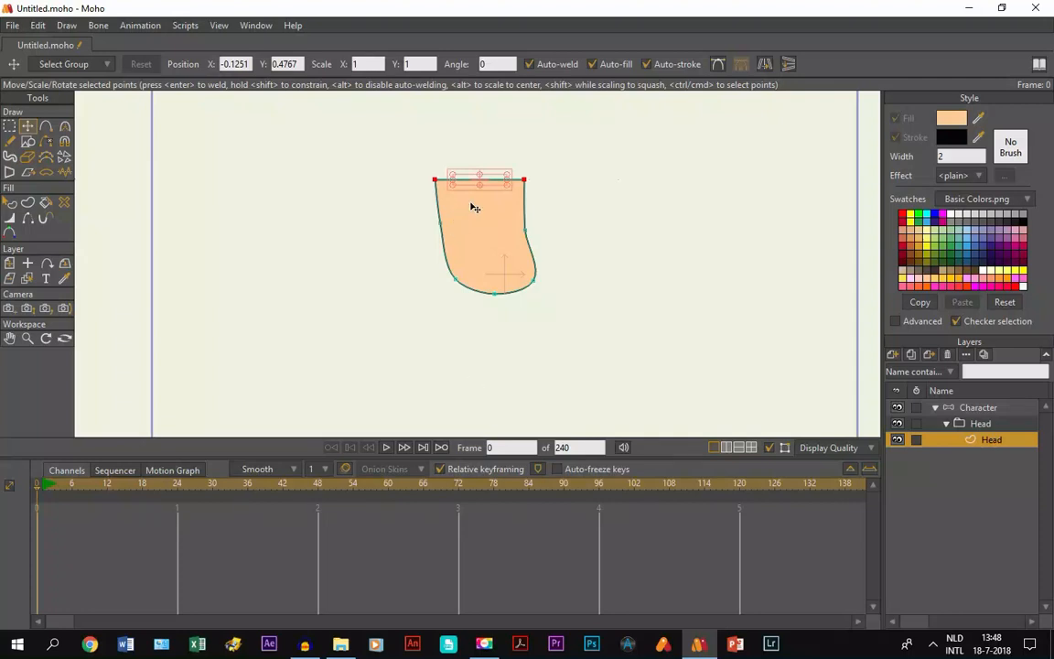
drag(469, 179, 473, 180)
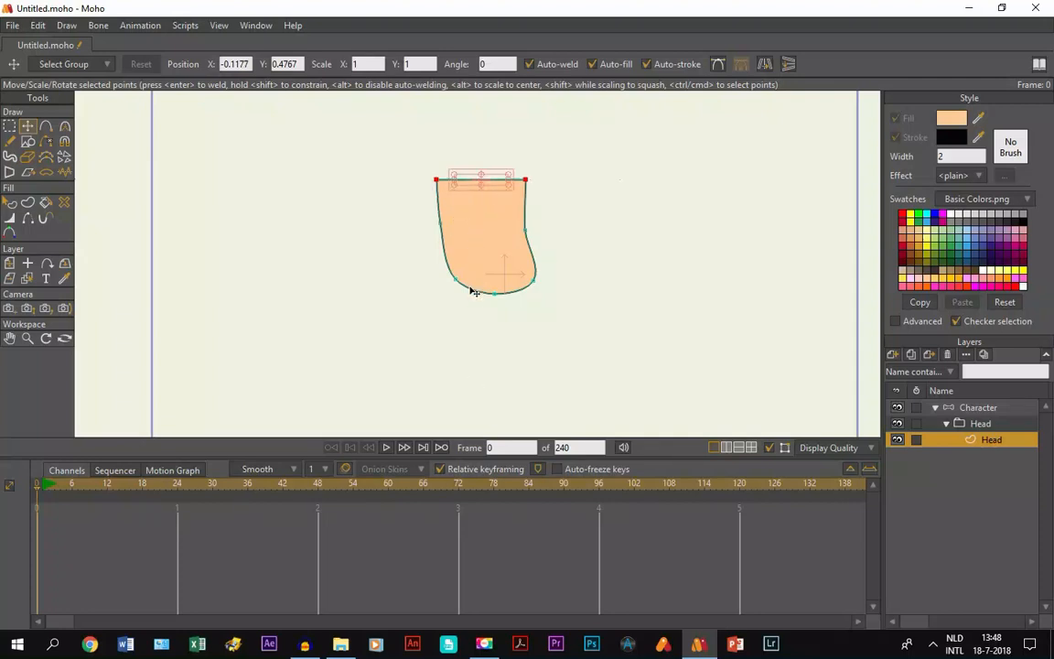
Add a vector layer above the head shape in the Head group and name it Hair.
click(893, 354)
click(908, 370)
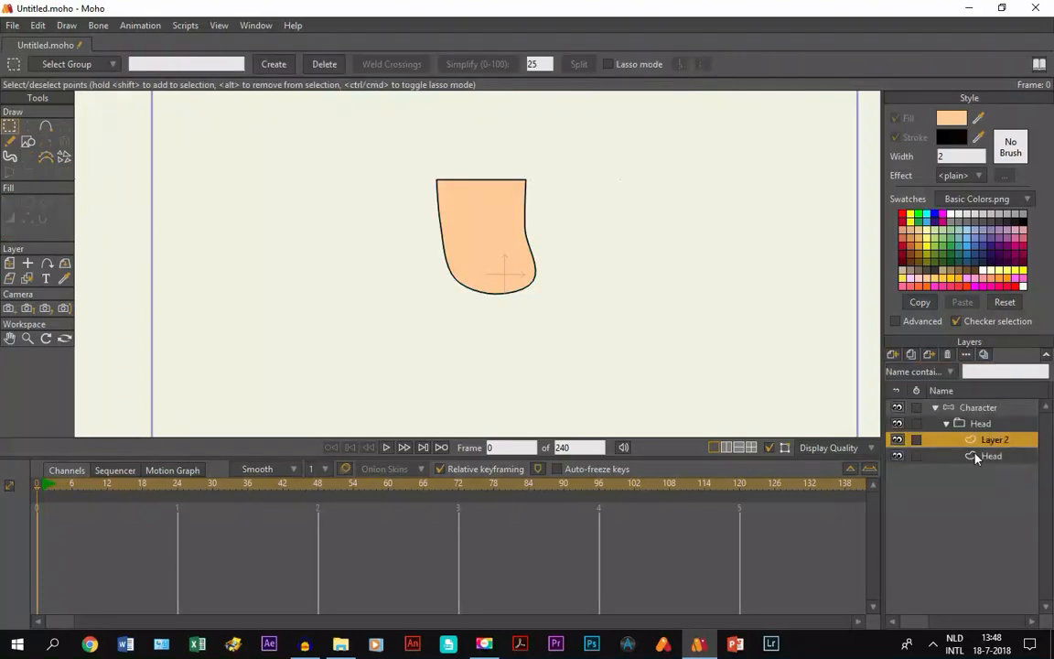
double_click(995, 440)
key(Caps_Lock)
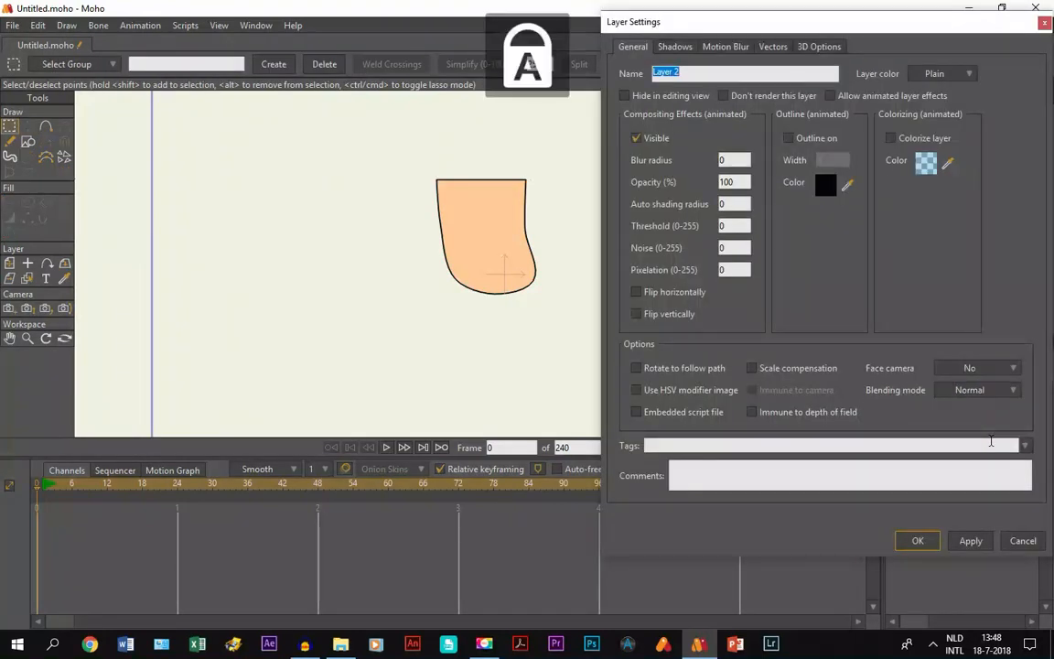
text(H)
key(Caps_Lock)
text(air)
key(Return)
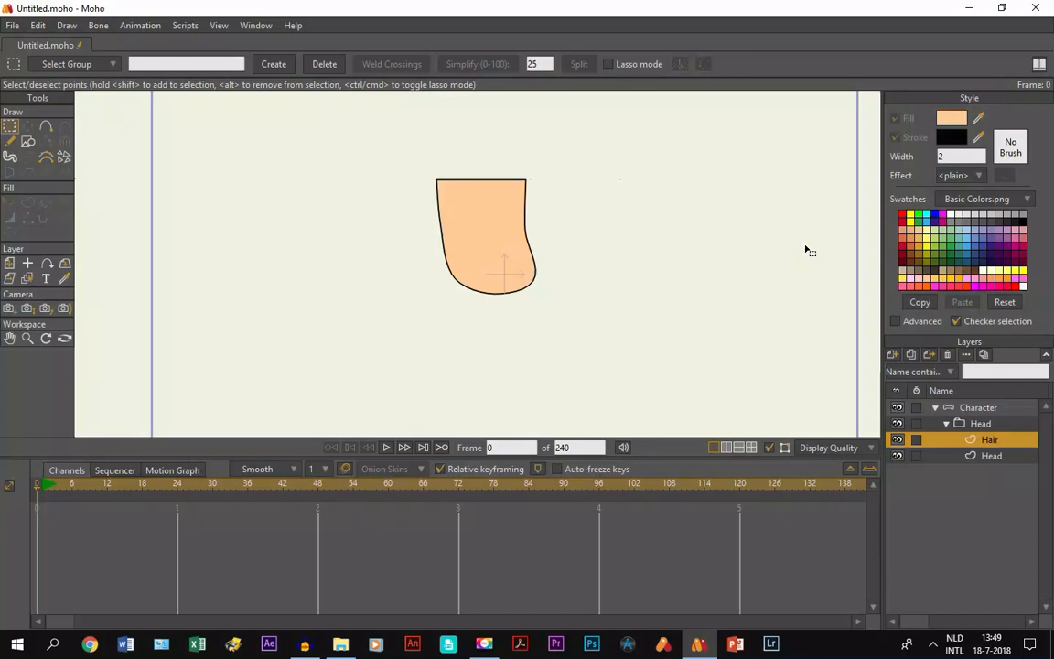
Draw a closed brown-filled hair shape around the top and back of the head, with three raised tufts at the front.
click(911, 268)
click(909, 254)
click(46, 124)
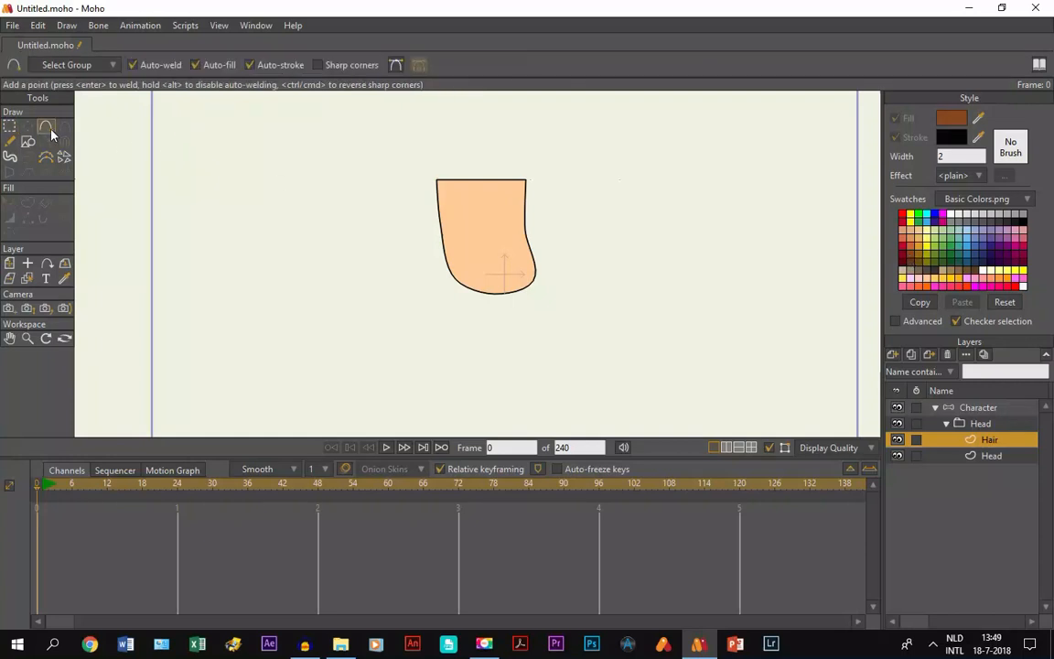
scroll(447, 224, up, 5)
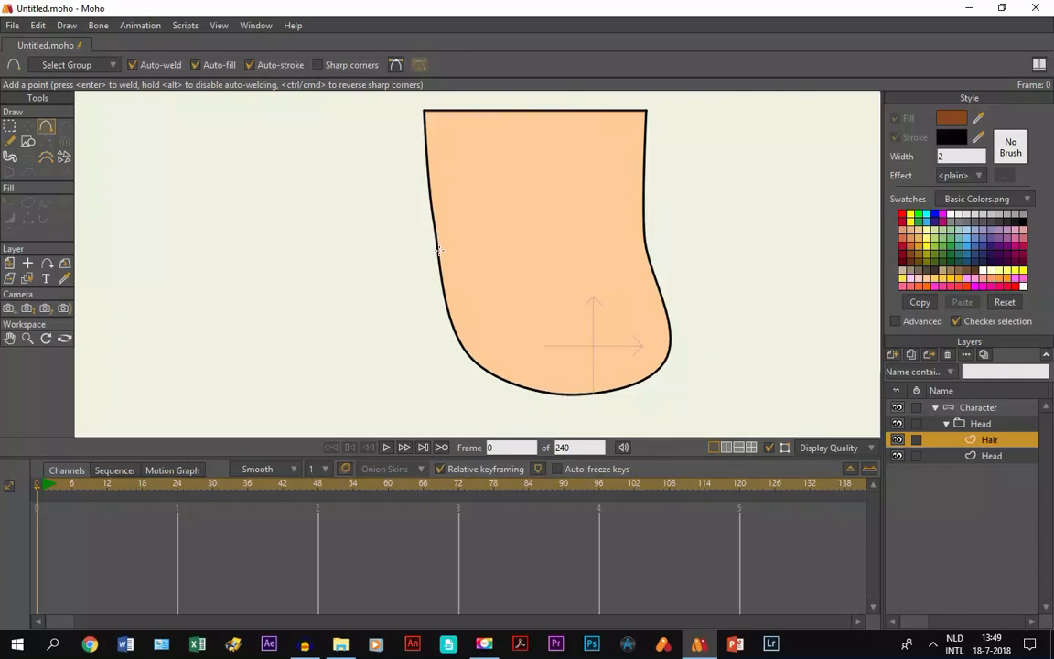
drag(436, 247, 646, 111)
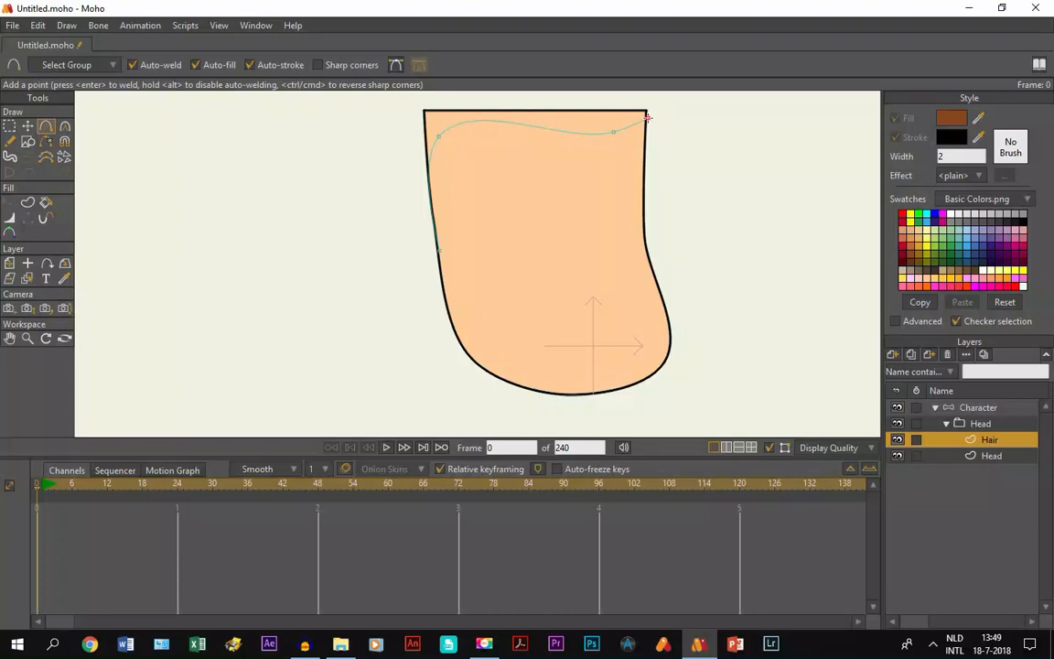
click(9, 337)
drag(485, 275, 313, 376)
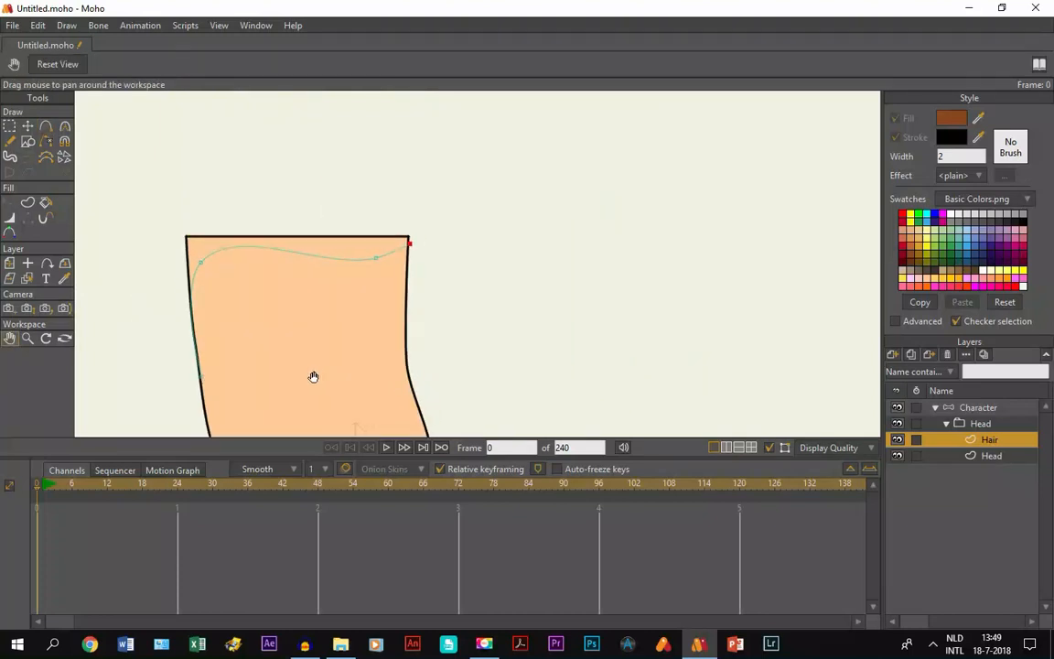
click(45, 126)
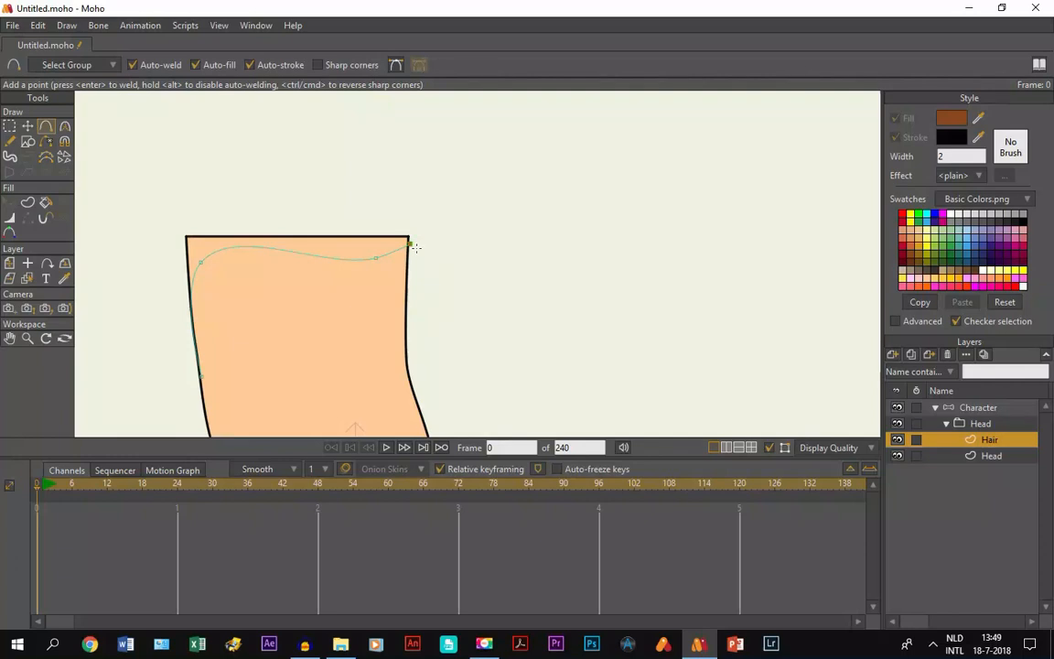
drag(412, 236, 200, 373)
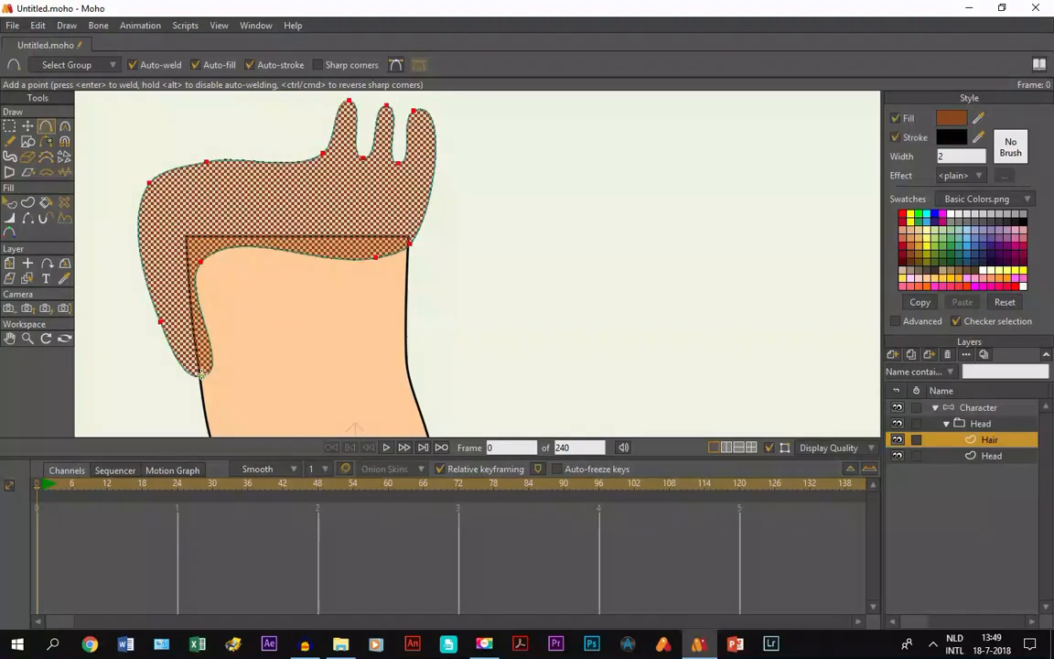
Move the hairline's inner corner point slightly inward and reduce the curvature of the sideburn tip to make it pointed.
click(27, 126)
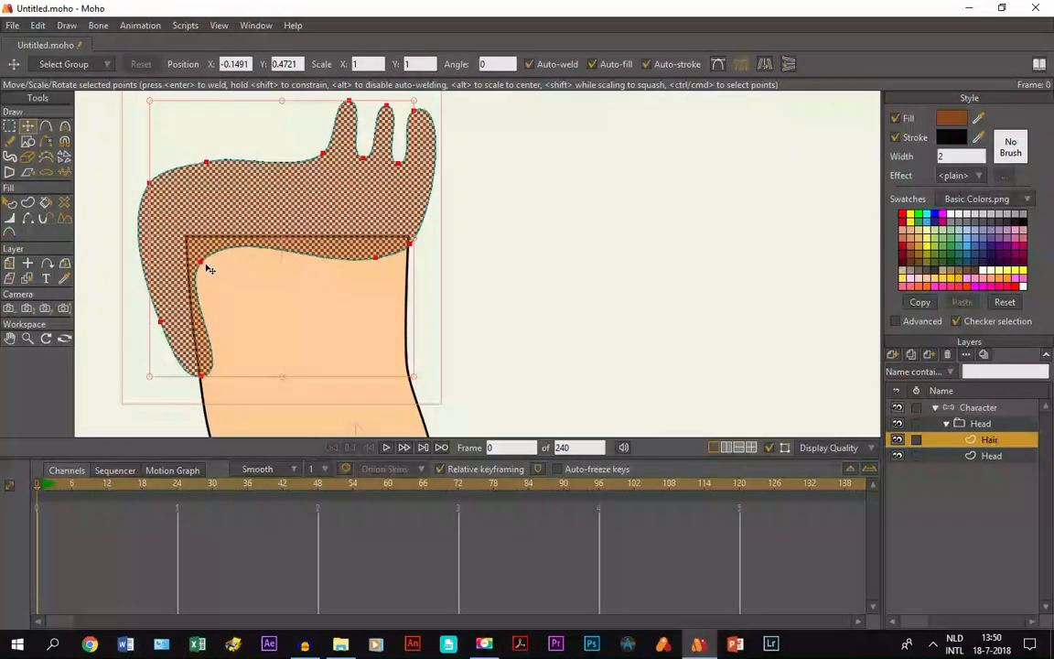
drag(207, 267, 5, 336)
click(64, 126)
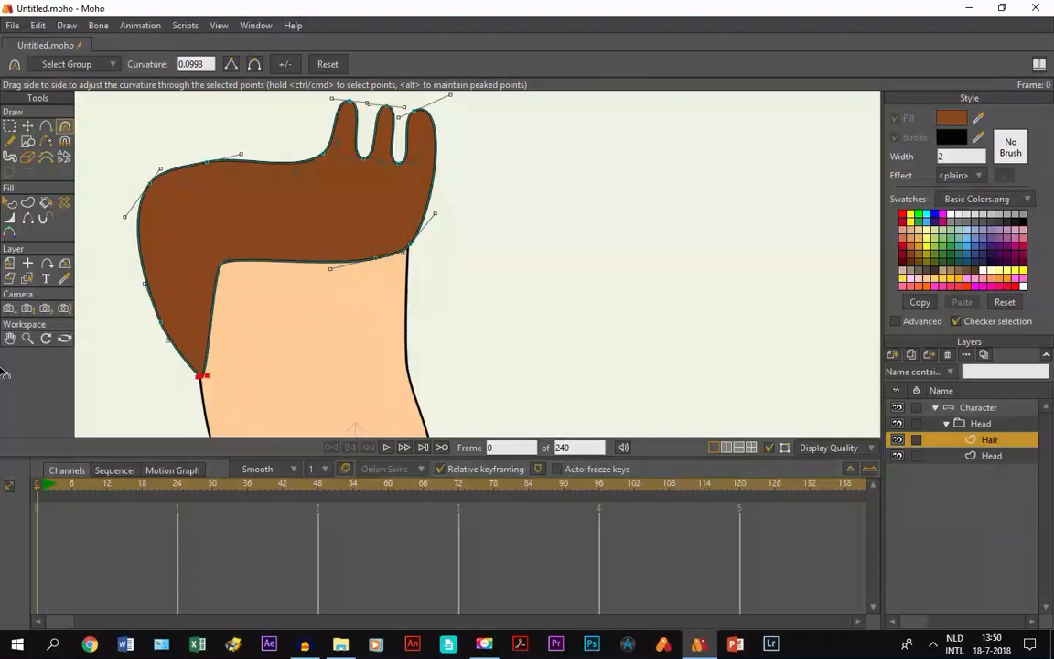
Lower the sideburn tip to about Y 0.14 and pull the hair's back and upper points inward for a slimmer outline.
click(29, 127)
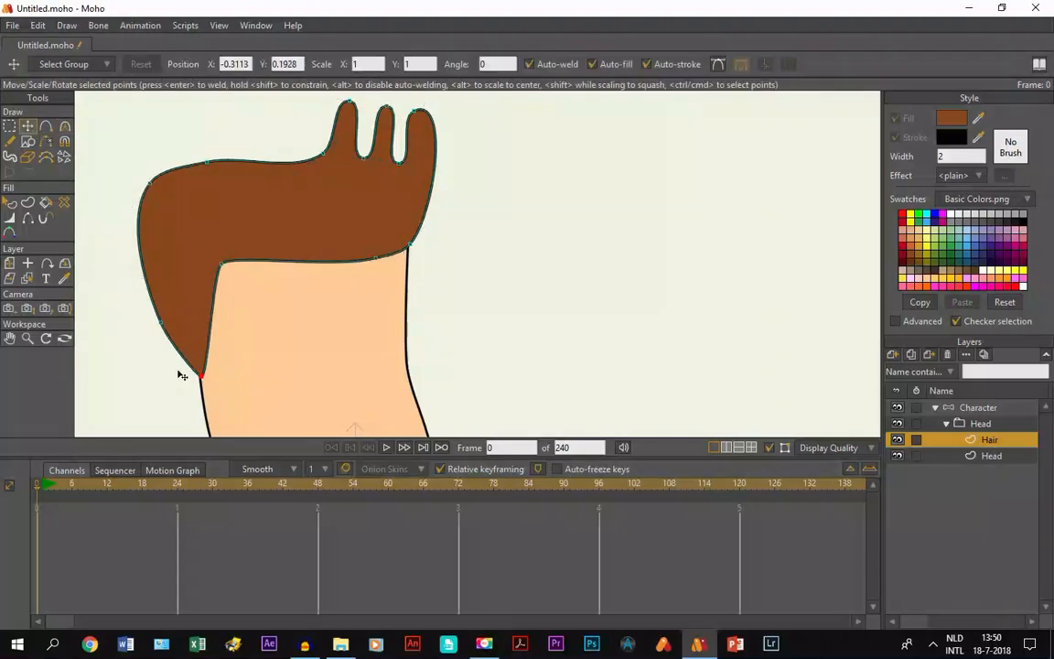
drag(203, 393, 204, 417)
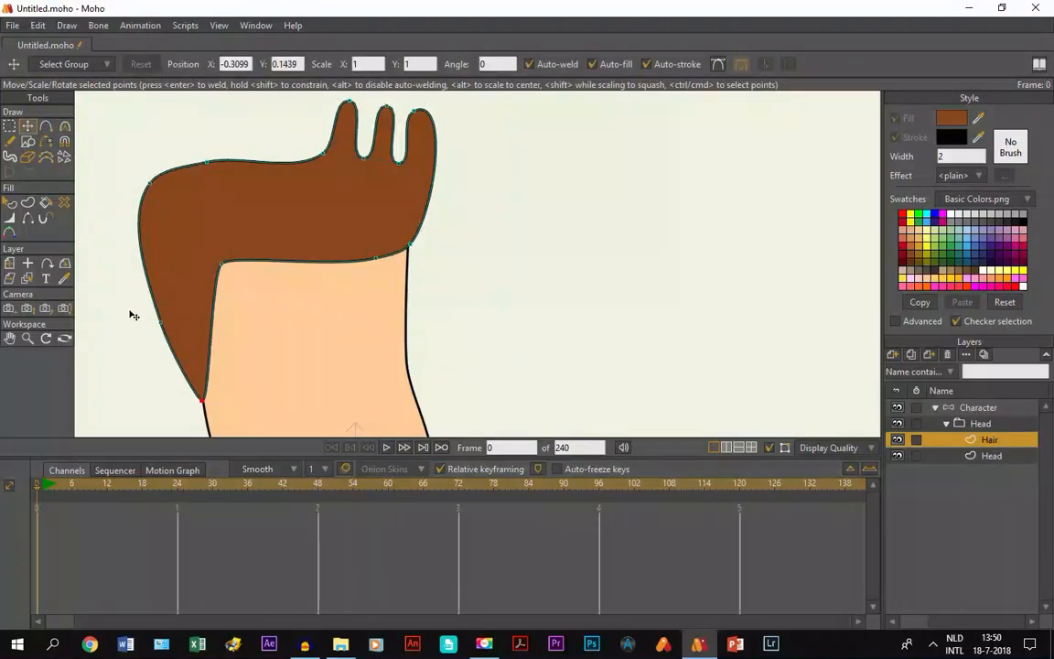
drag(141, 318, 148, 317)
drag(143, 177, 227, 185)
drag(322, 155, 333, 161)
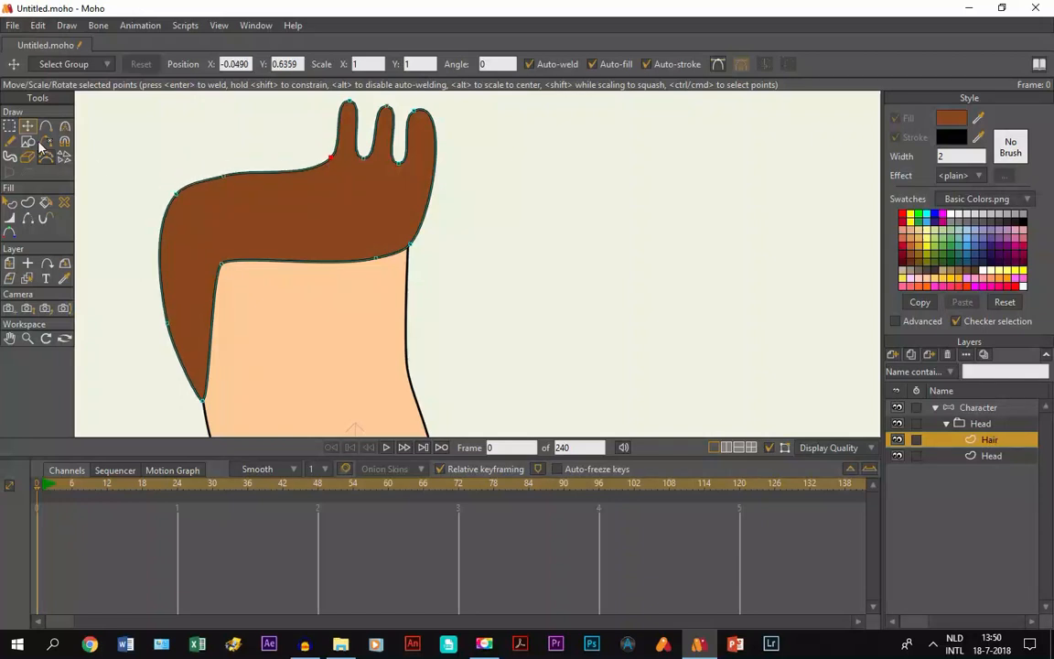
Reduce the curvature to 0 at the tips of the three hair tufts and the valleys between them.
click(64, 126)
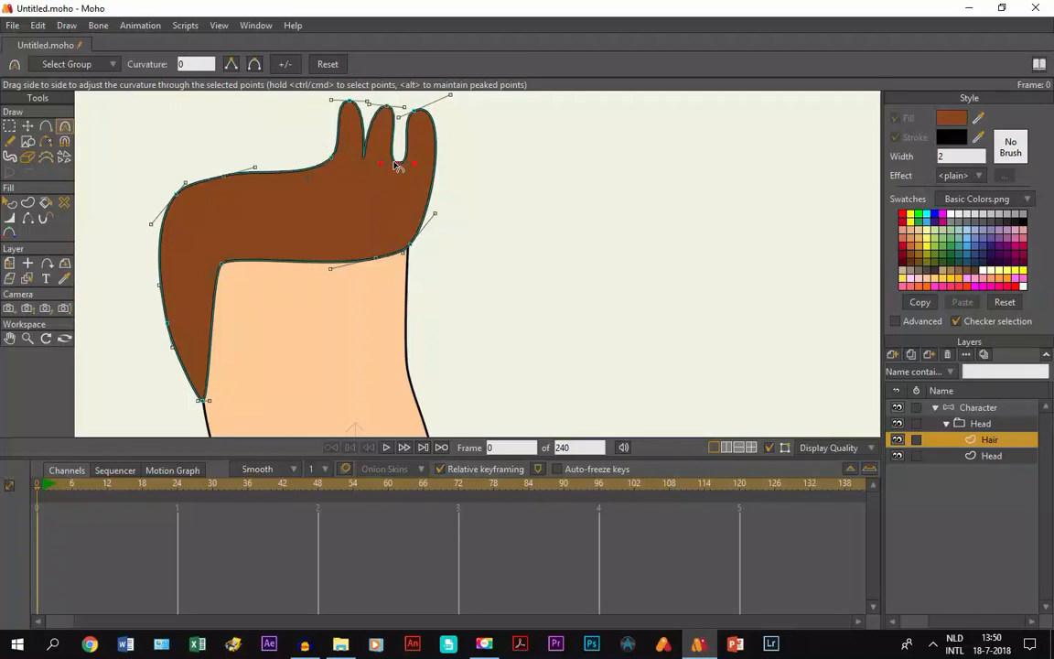
drag(357, 151, 133, 121)
drag(328, 104, 9, 99)
drag(387, 110, 7, 64)
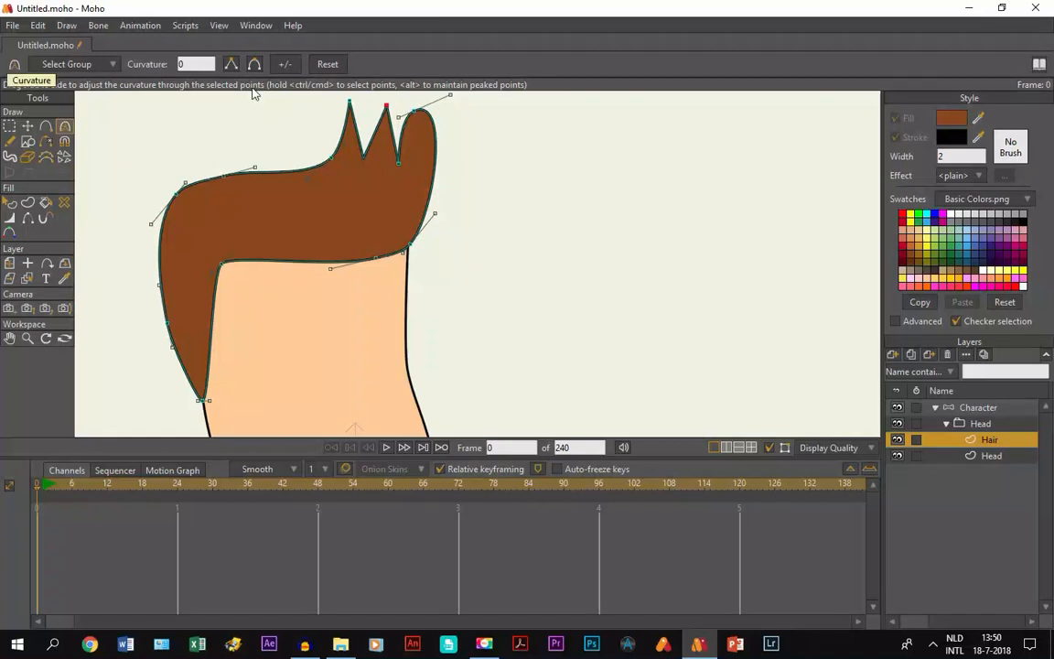
drag(421, 116, 2, 42)
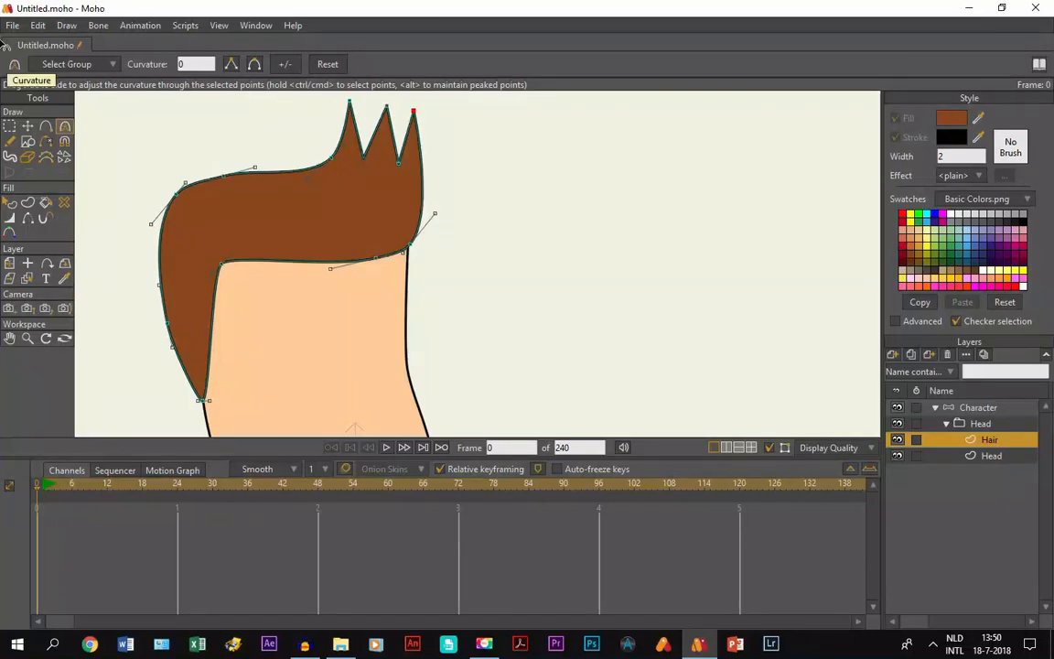
Adjust the hair's crown, tuft-base and back points to flatten the top and bring the back closer to the head.
click(28, 125)
scroll(375, 261, down, 3)
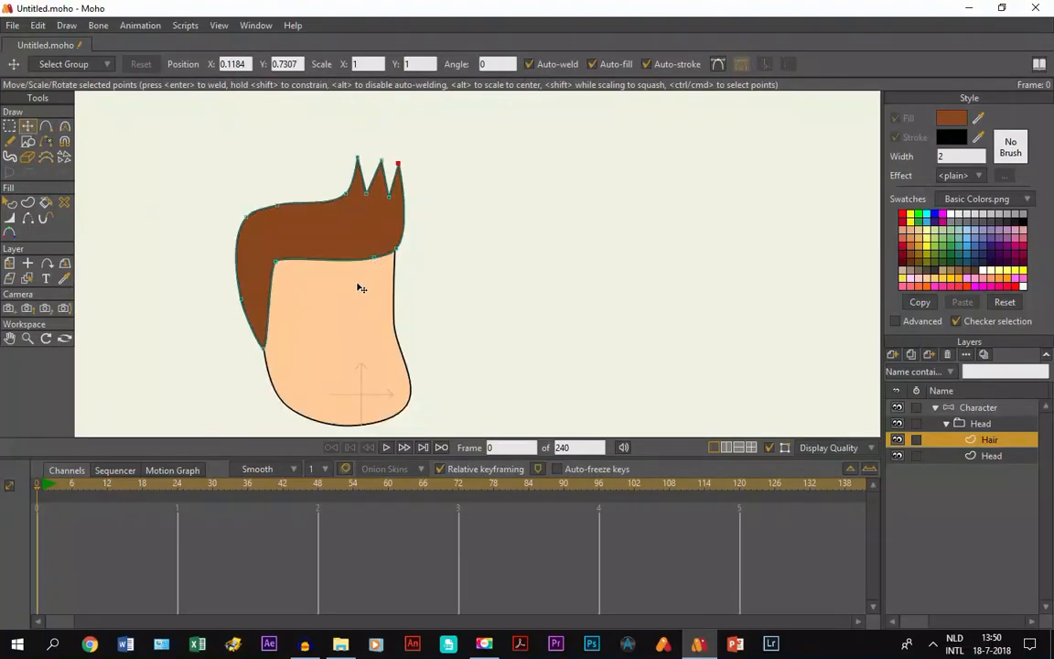
scroll(357, 289, up, 1)
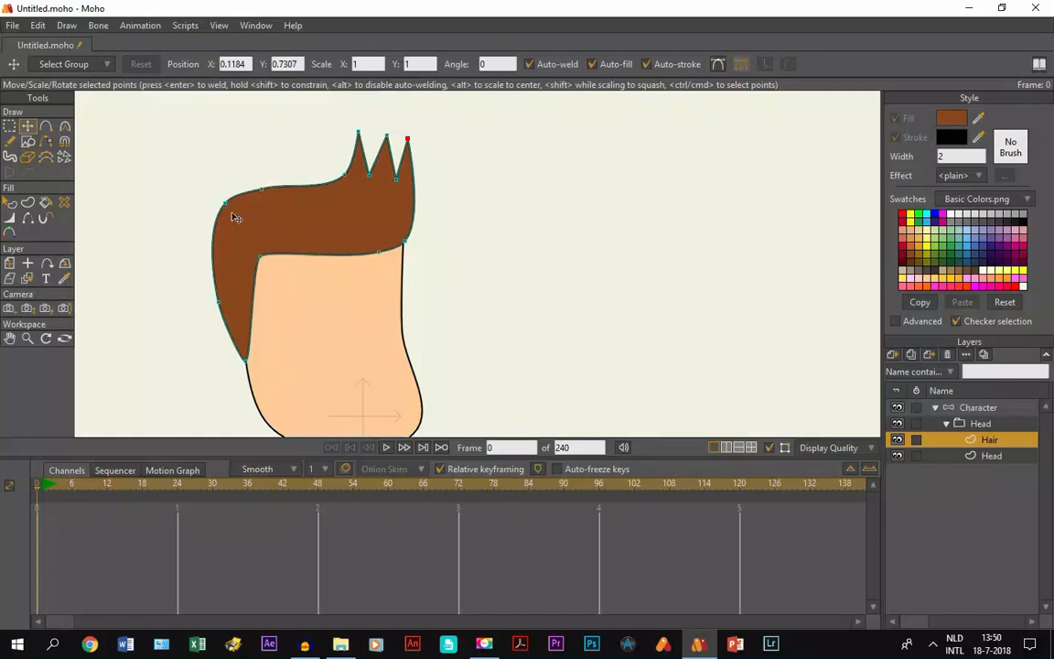
drag(225, 203, 275, 198)
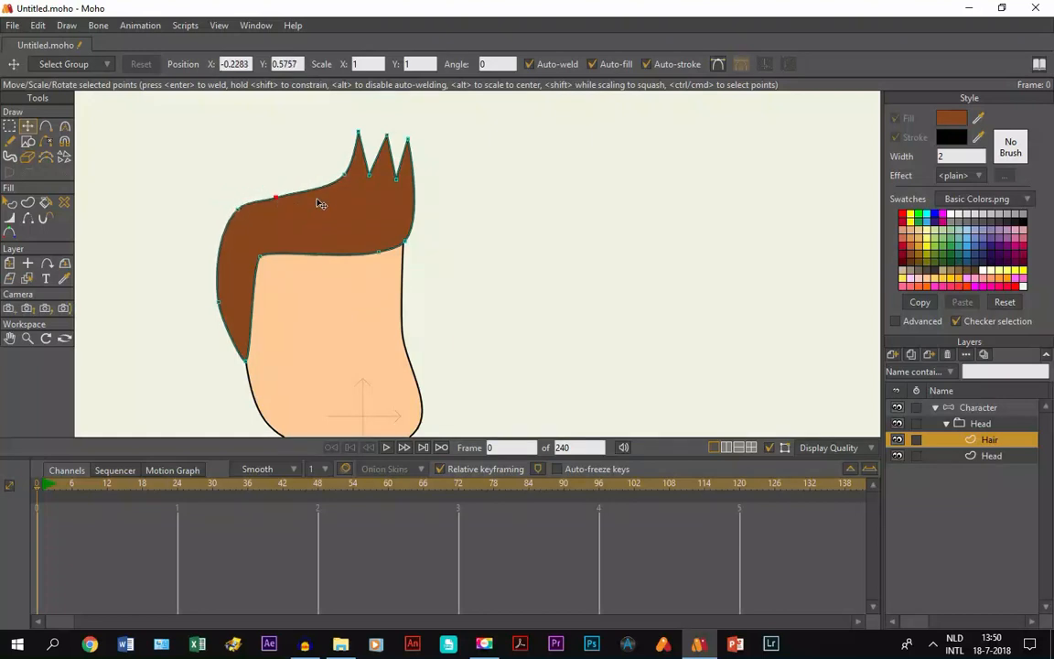
drag(349, 178, 350, 190)
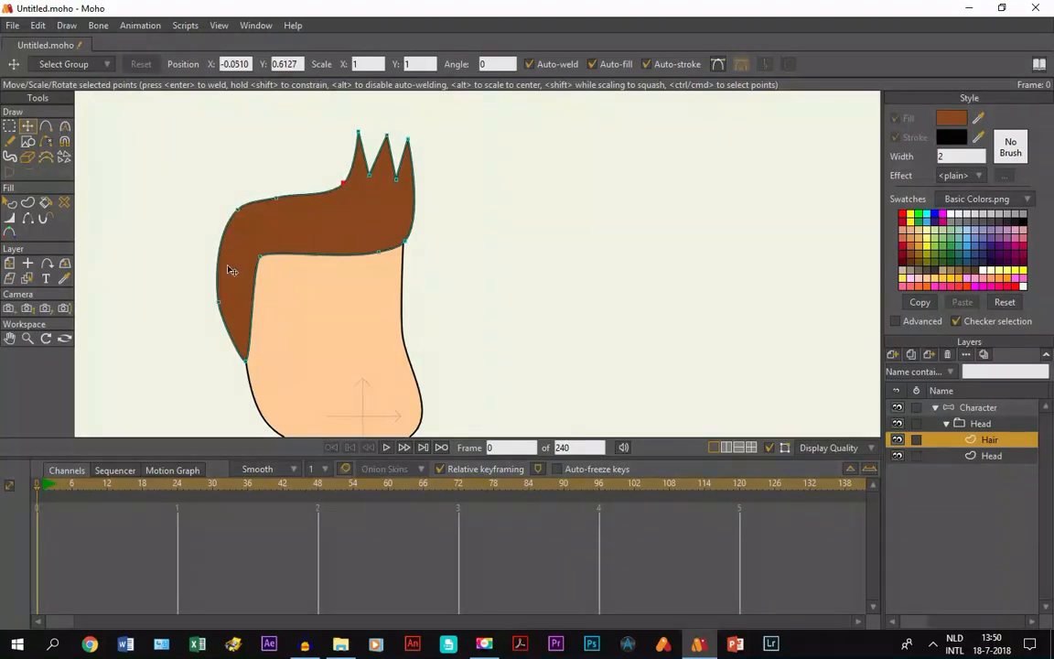
drag(218, 302, 231, 301)
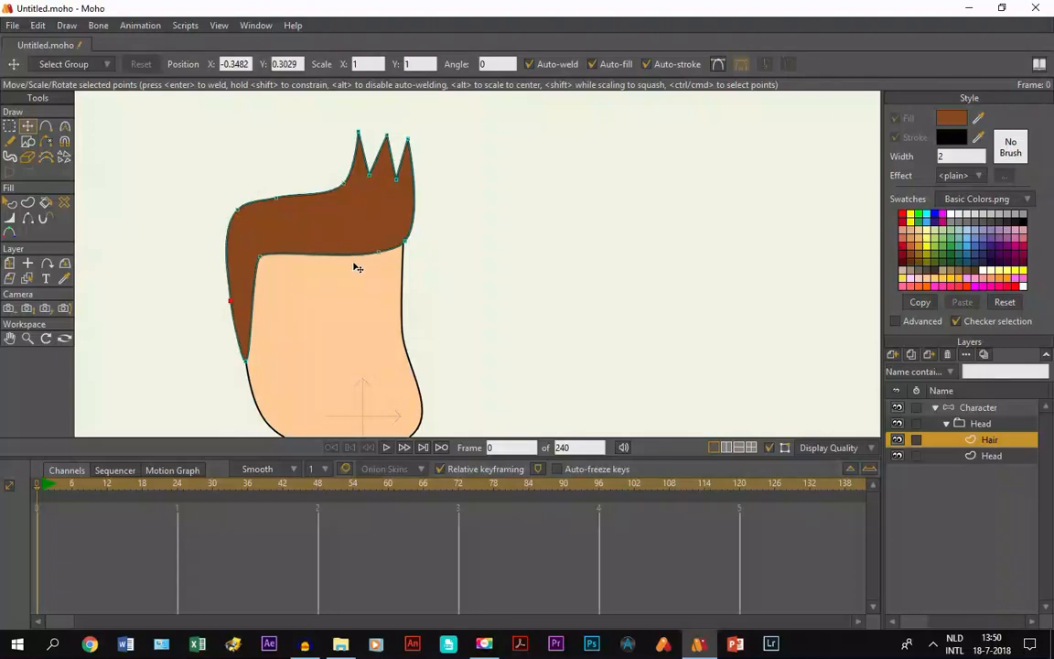
Select all the tuft points and move them down together, then lower the hair's crown points, placing the back corner near X -0.34, Y 0.51.
click(345, 184)
click(9, 128)
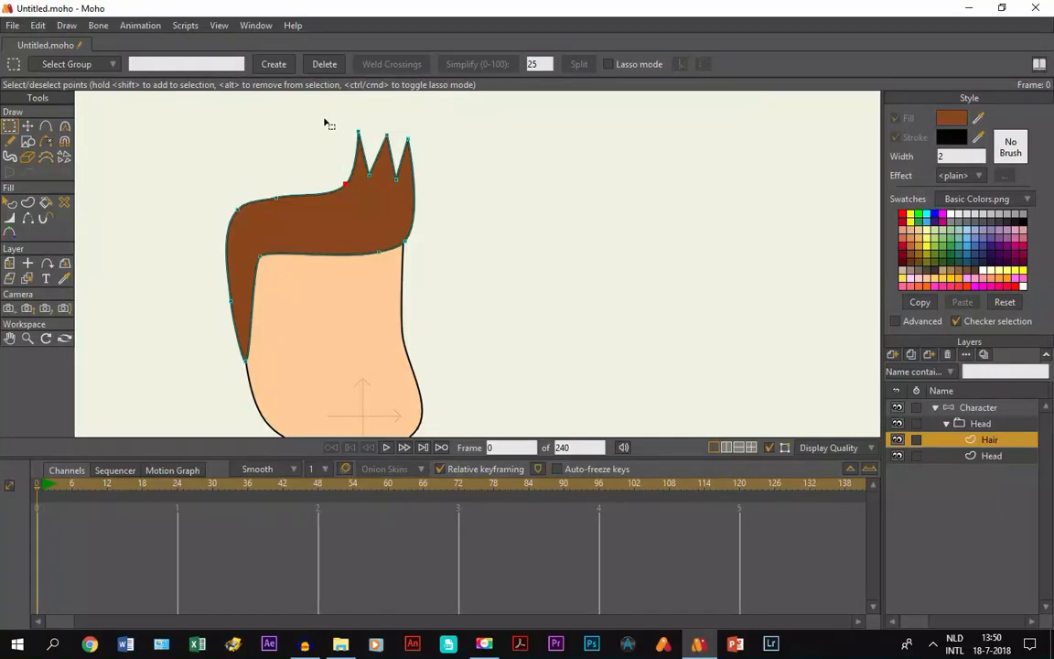
drag(321, 117, 431, 198)
click(29, 129)
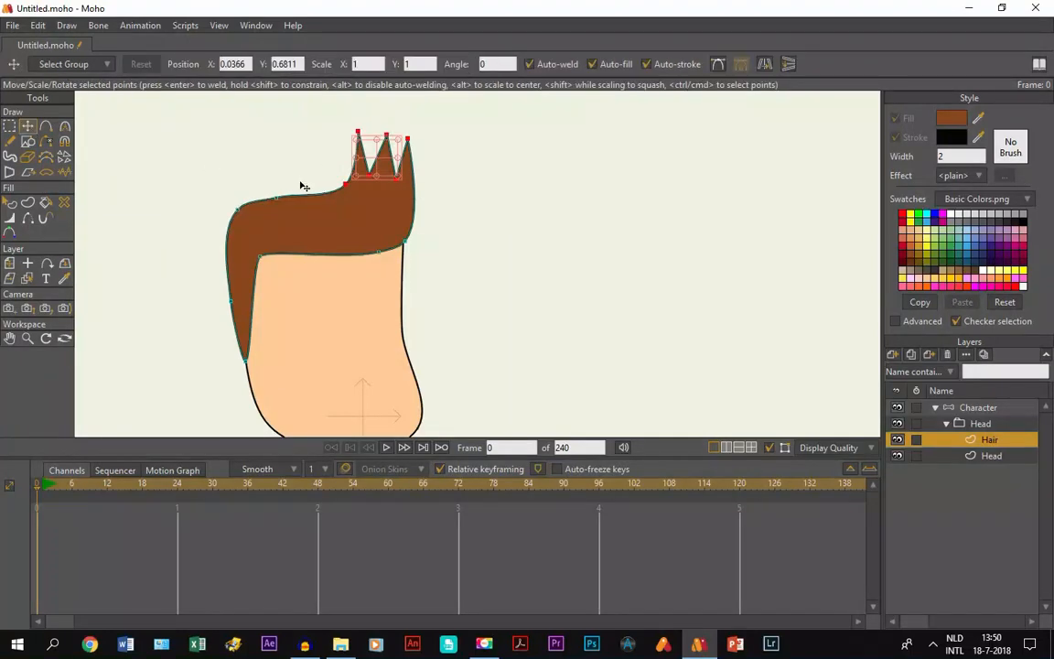
drag(364, 161, 380, 181)
drag(280, 203, 235, 222)
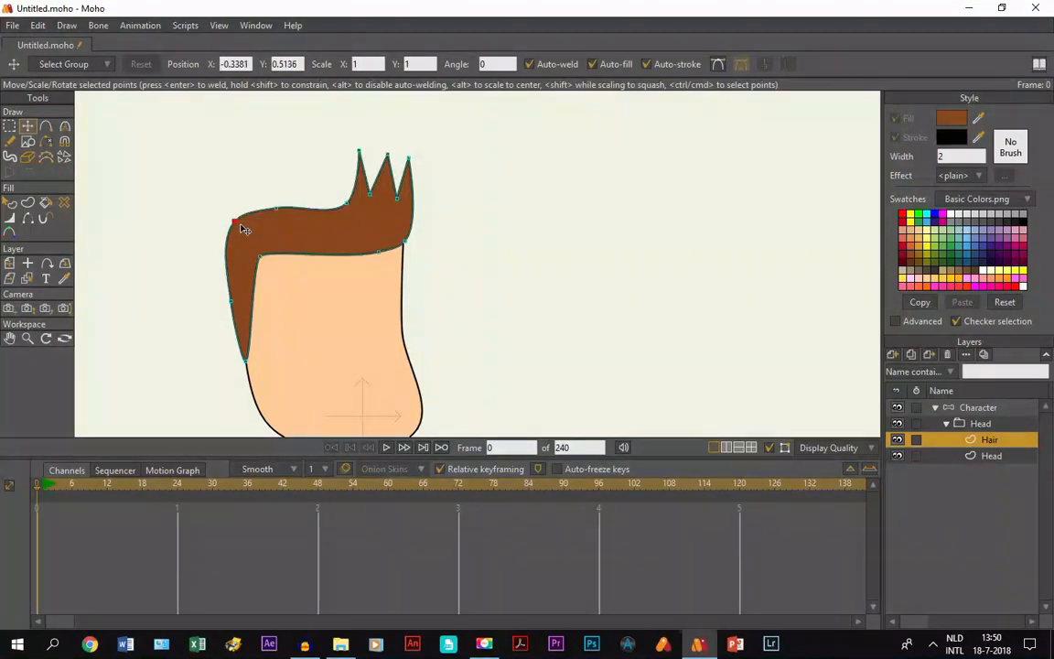
Examine the head and hair together with the vector outlines hidden.
scroll(373, 324, down, 2)
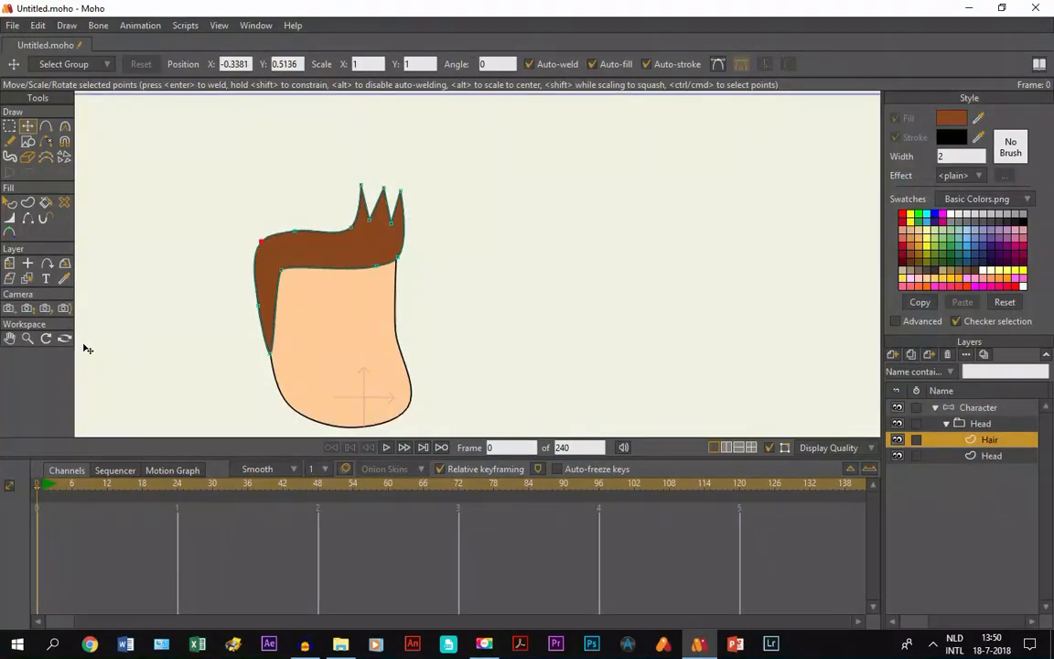
click(10, 339)
scroll(458, 338, down, 2)
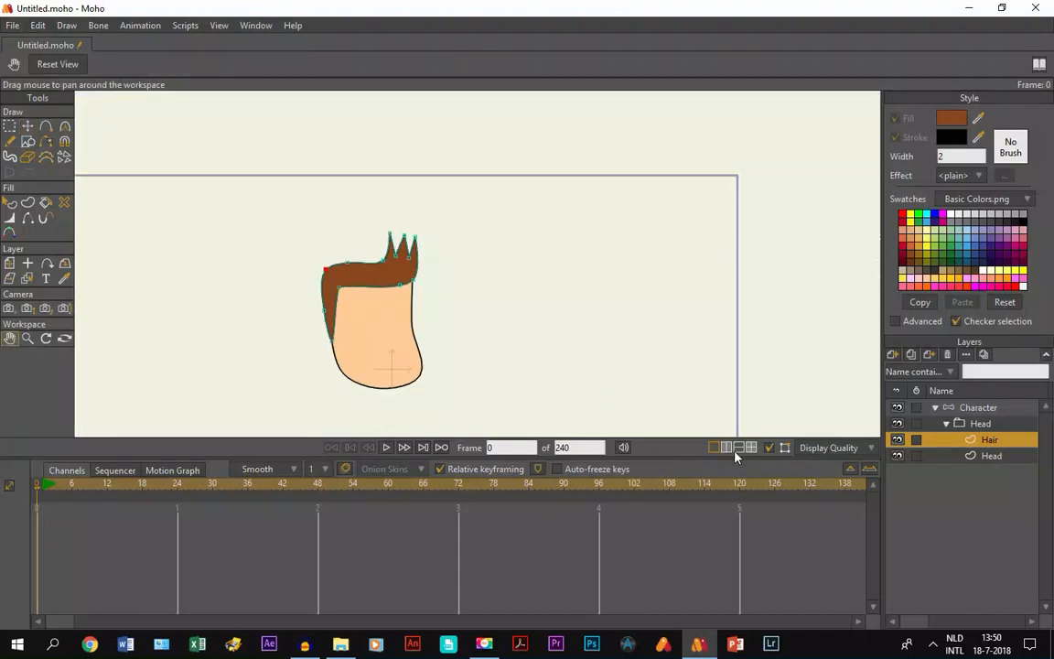
scroll(532, 369, down, 2)
scroll(537, 363, up, 3)
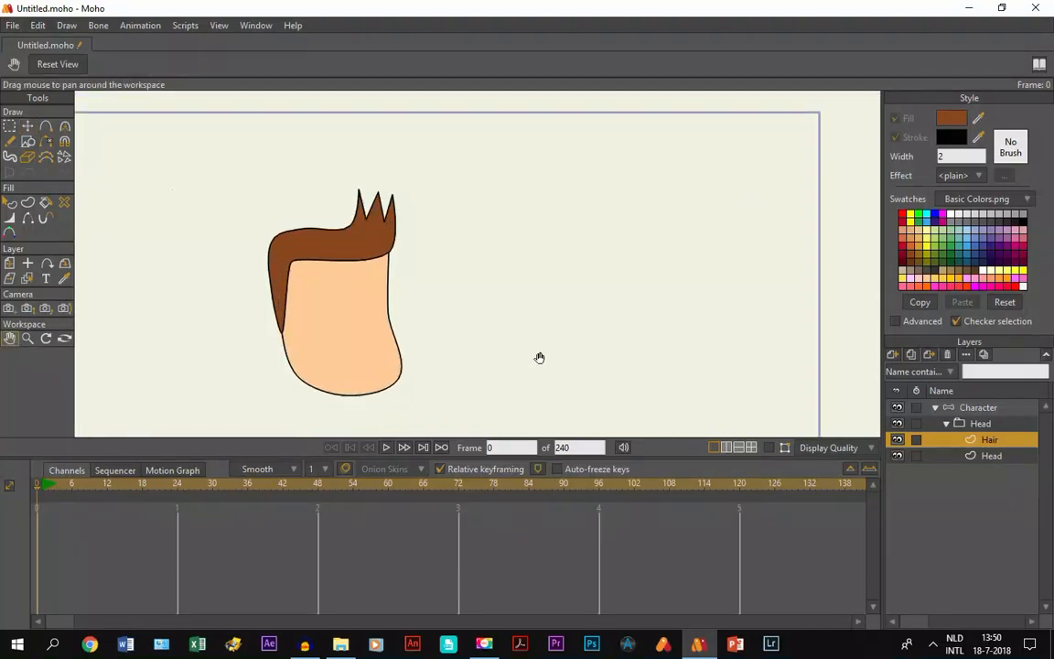
drag(539, 357, 614, 285)
drag(433, 272, 437, 299)
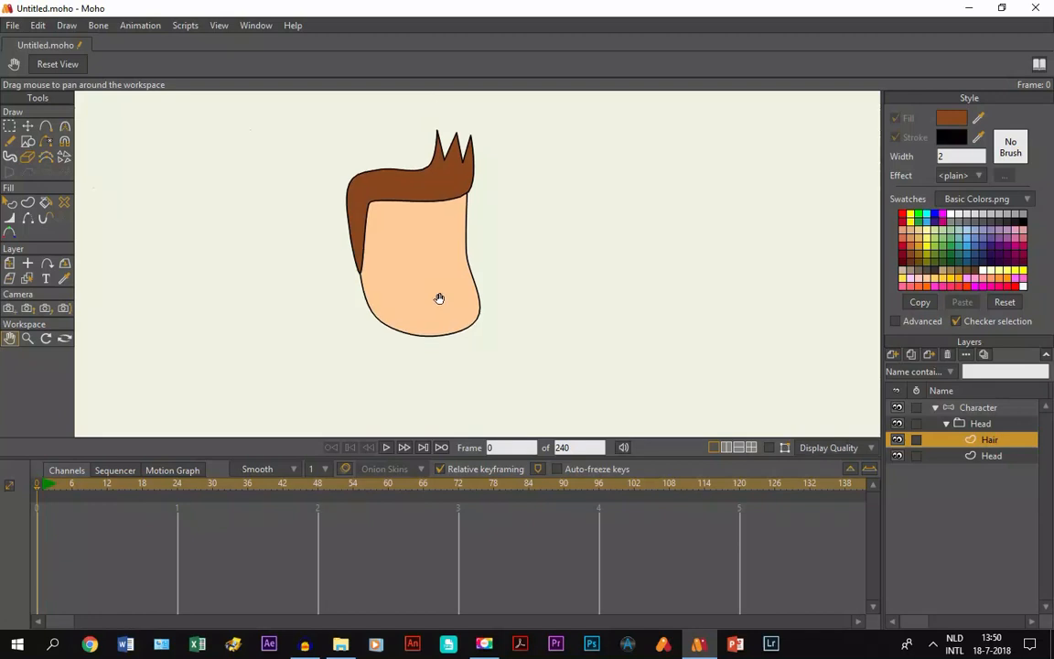
Show the outlines again and move the cheek, jaw and chin points on the Head layer inward to narrow the face toward the chin.
click(966, 456)
click(769, 447)
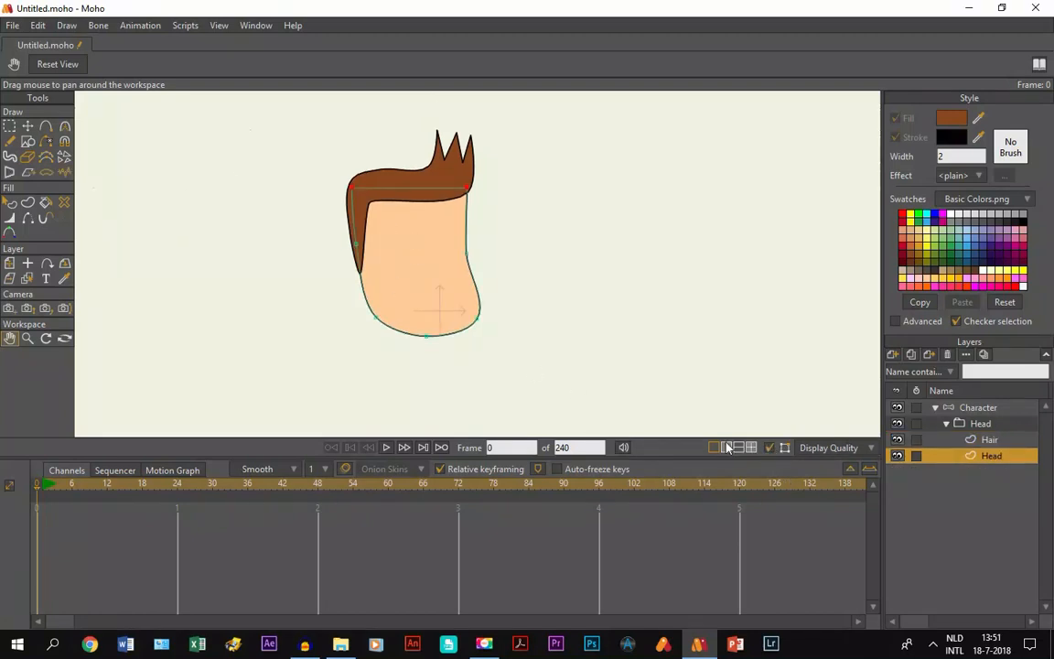
click(28, 126)
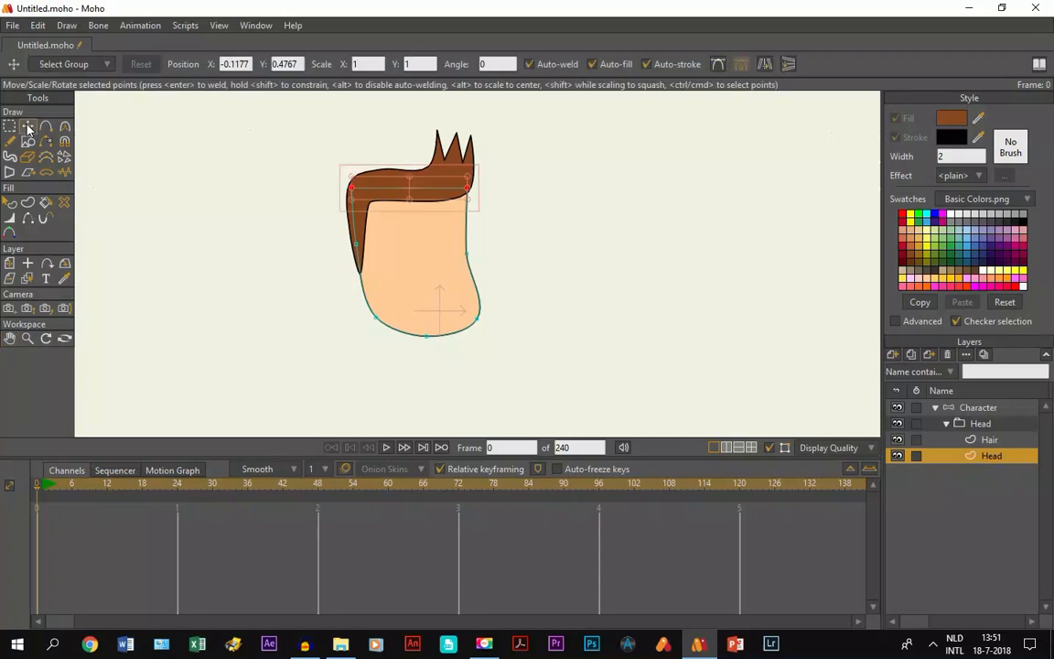
click(468, 255)
mouse_move(467, 255)
mouse_down()
mouse_move(470, 292)
mouse_move(457, 248)
mouse_up()
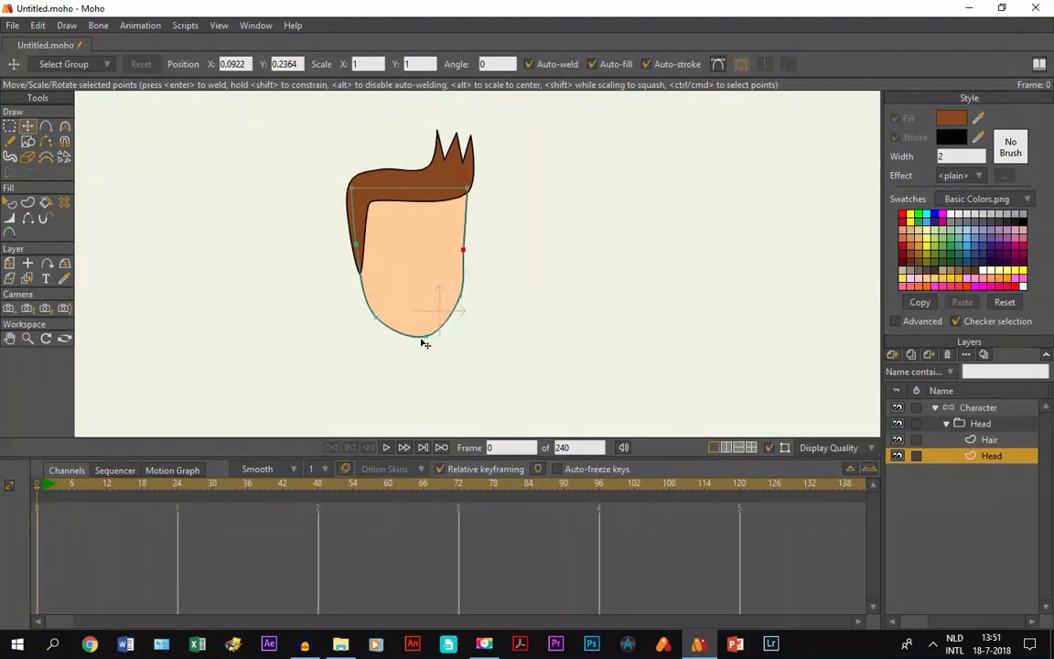
drag(424, 339, 412, 334)
drag(461, 300, 371, 310)
key(ctrl+a)
click(455, 298)
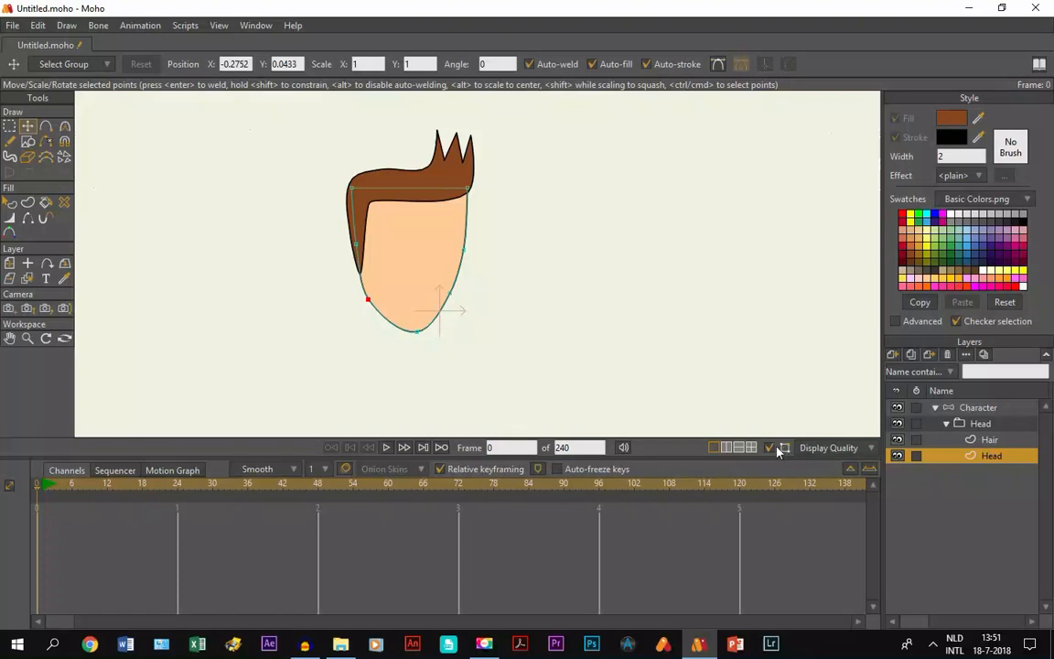
Add a group layer named Eyes directly above the Head vector layer inside the Head group.
click(971, 440)
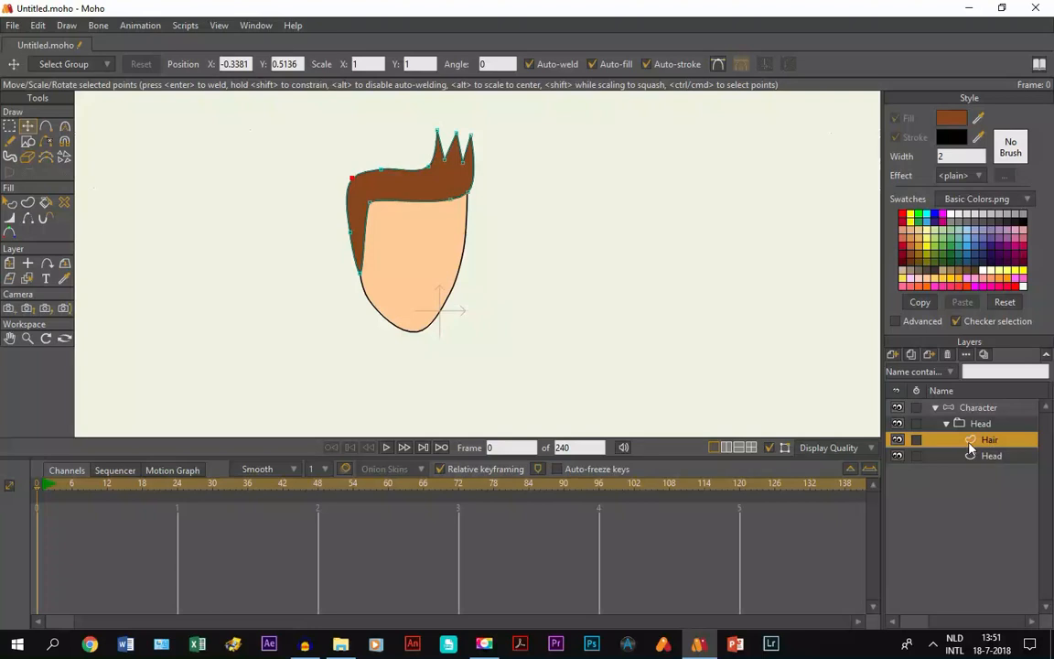
click(971, 456)
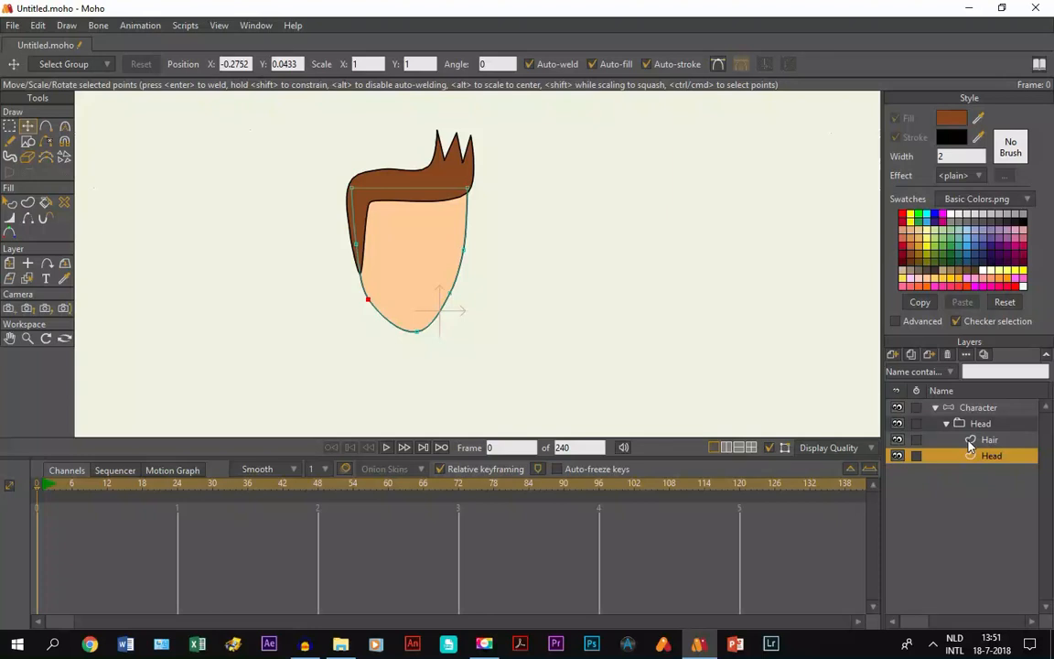
click(893, 355)
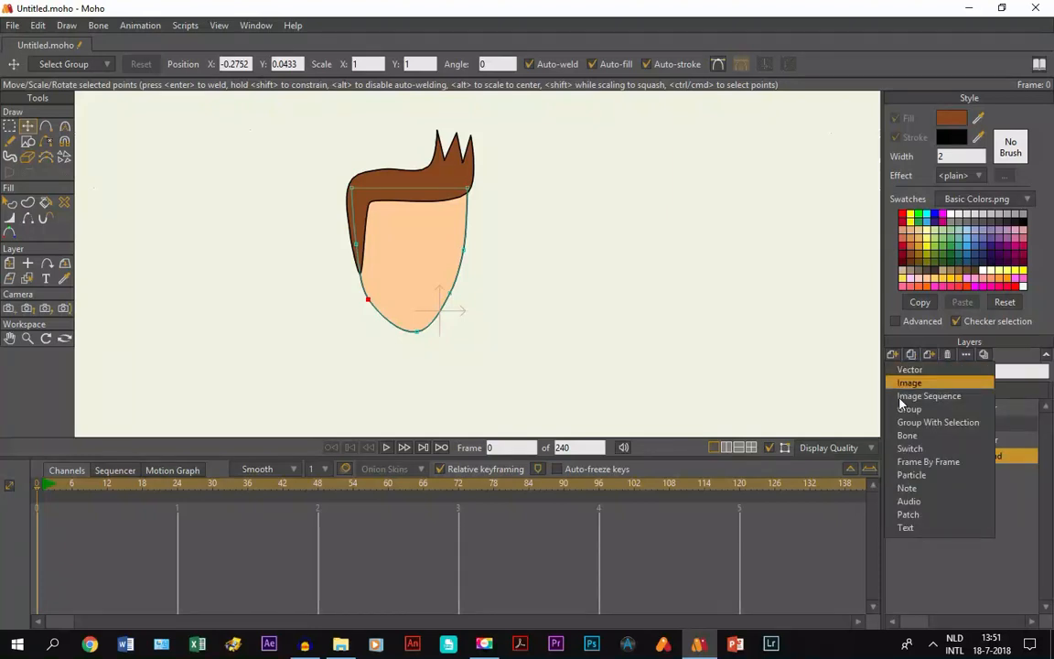
click(915, 406)
double_click(978, 461)
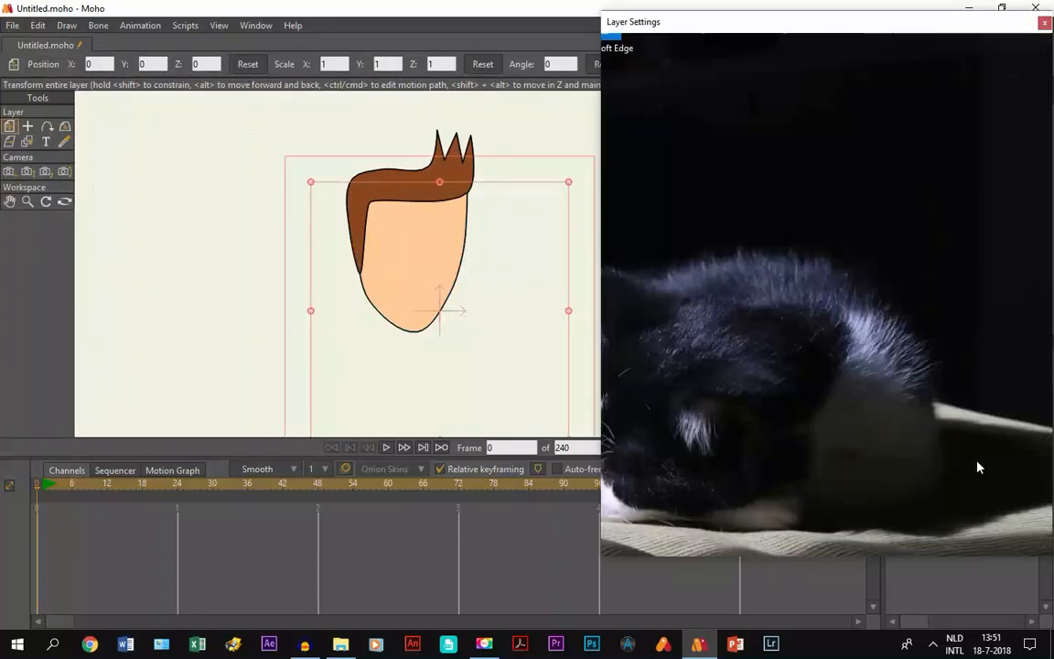
key(Caps_Lock)
text(E)
key(Caps_Lock)
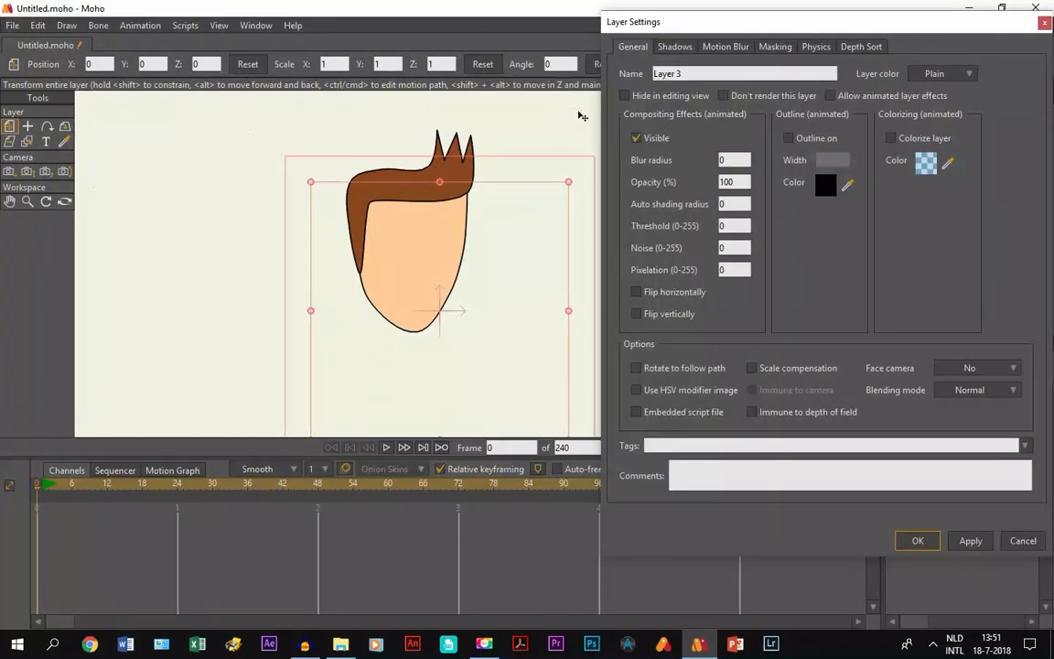
double_click(721, 73)
key(Caps_Lock)
text(E)
key(Caps_Lock)
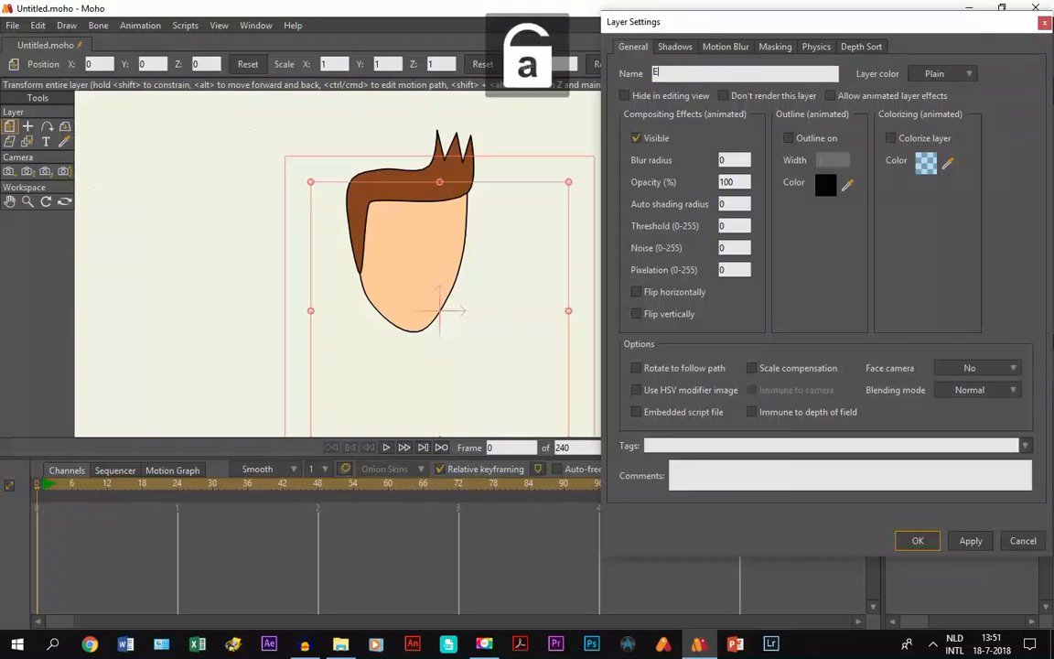
text(yes)
key(Return)
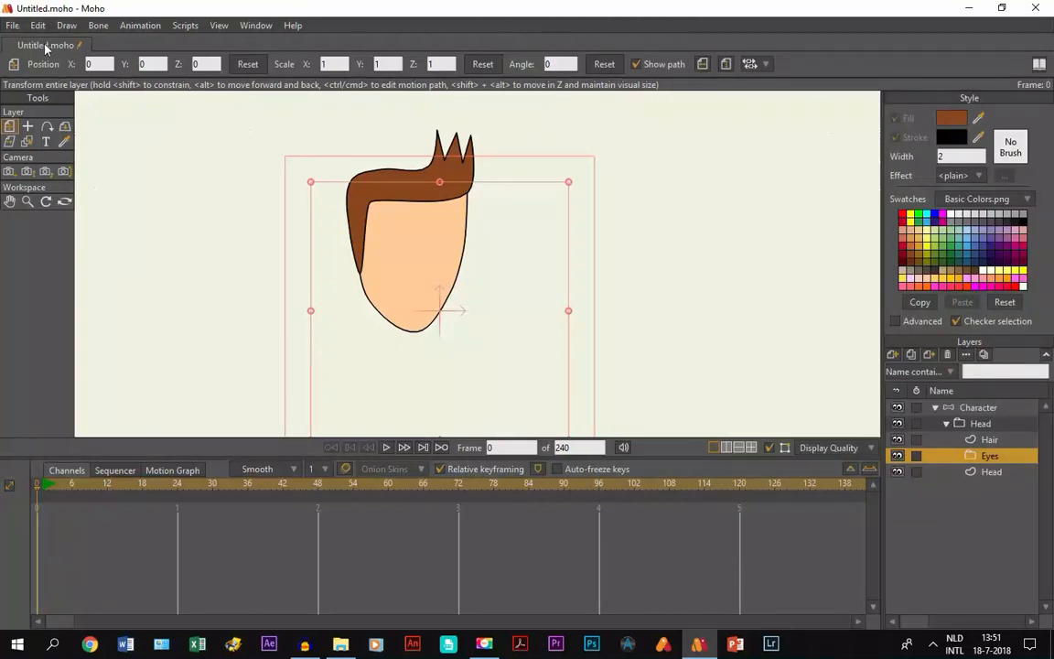
Add a vector layer named Eyes and place it inside the Eyes group.
click(9, 202)
scroll(490, 268, up, 3)
drag(489, 268, 656, 358)
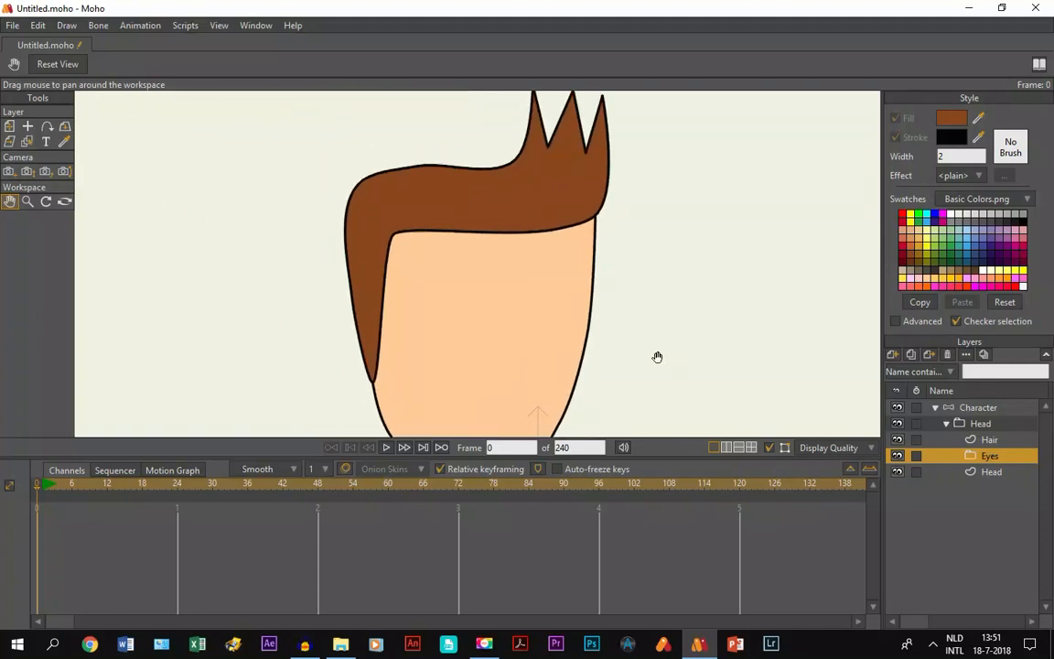
click(893, 355)
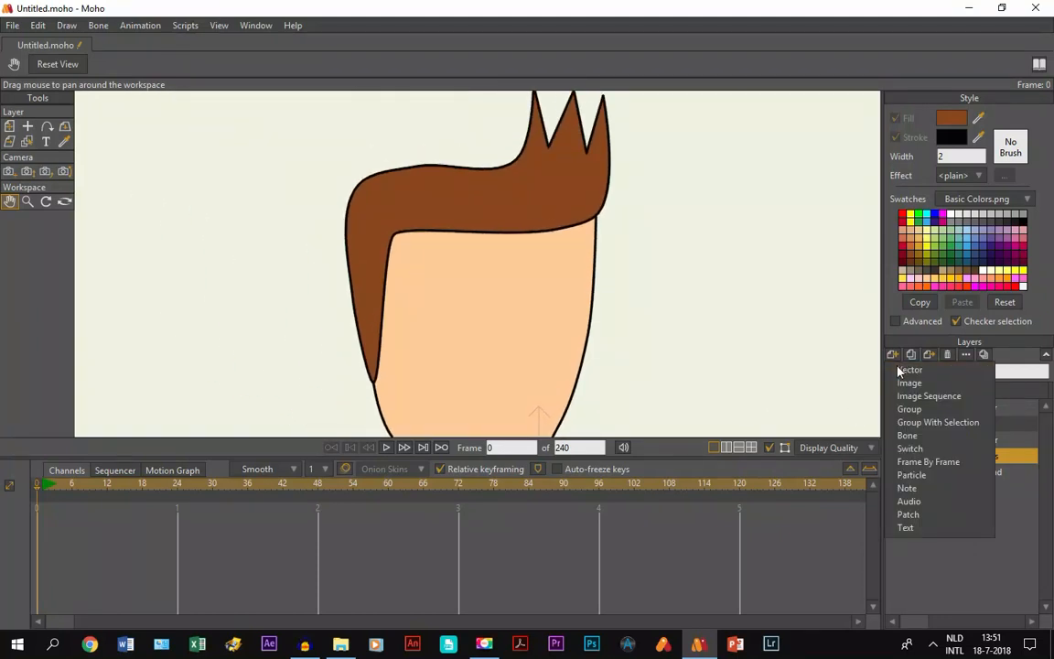
click(899, 370)
double_click(988, 456)
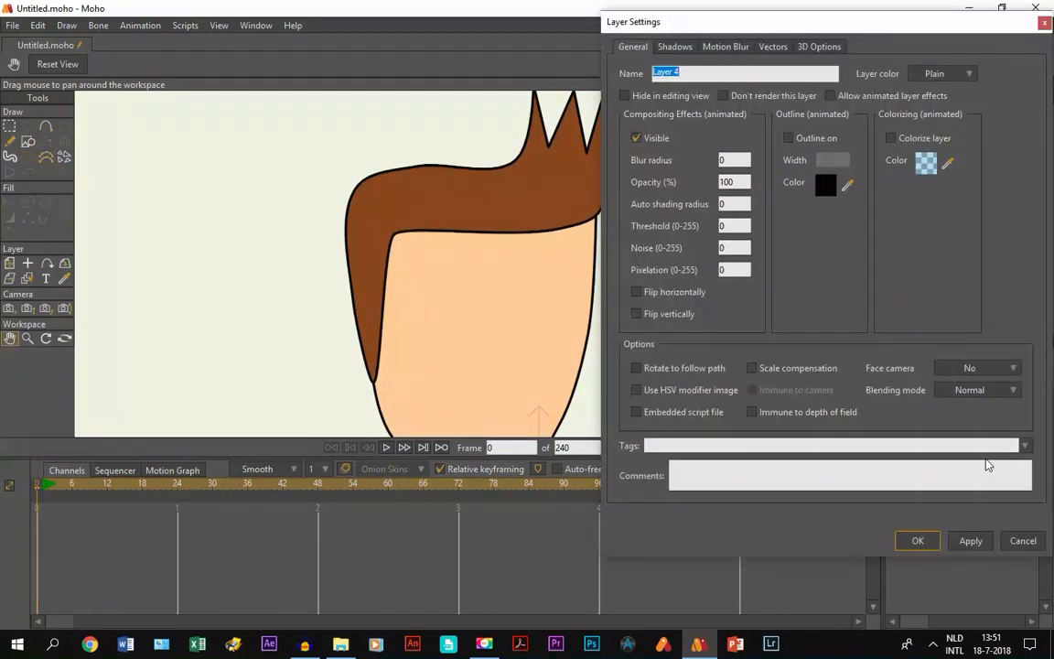
key(Caps_Lock)
text(E)
key(Caps_Lock)
text(yes)
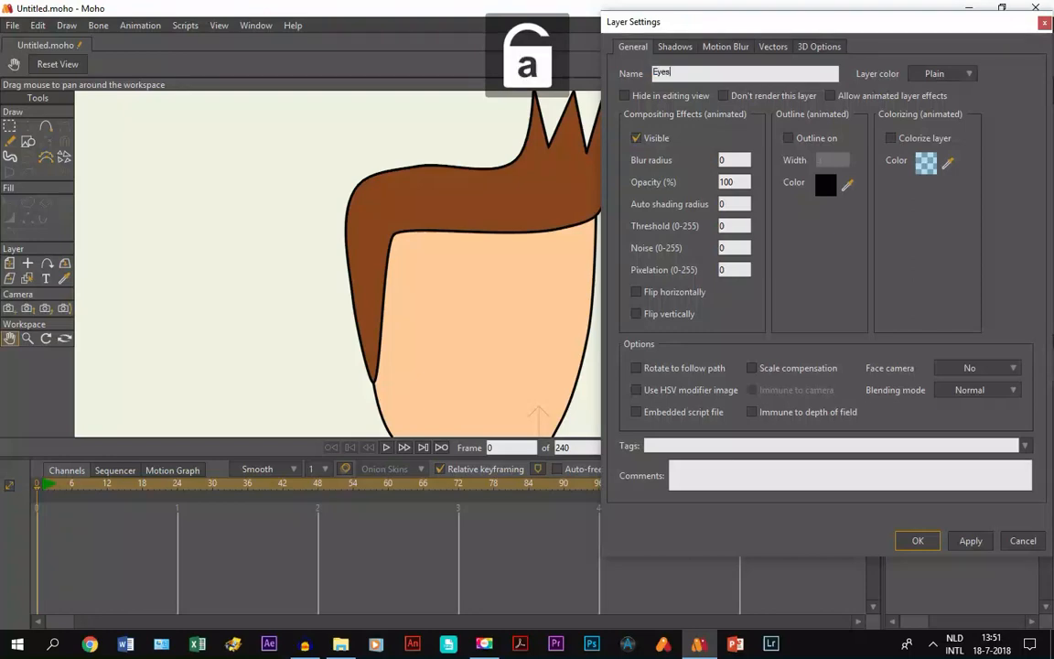
key(Return)
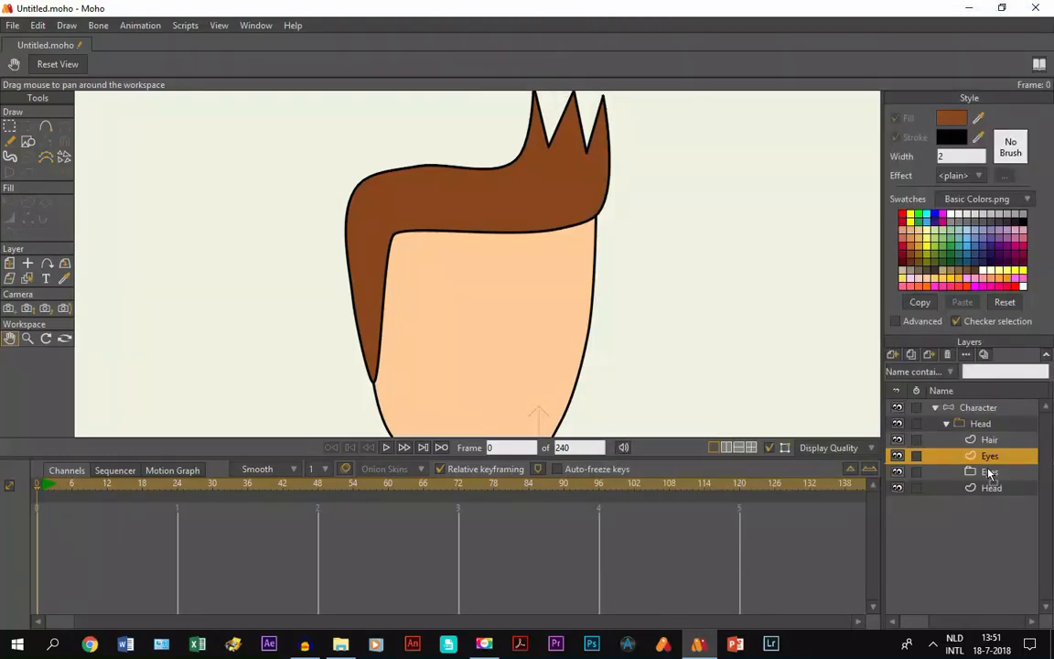
drag(990, 477, 990, 476)
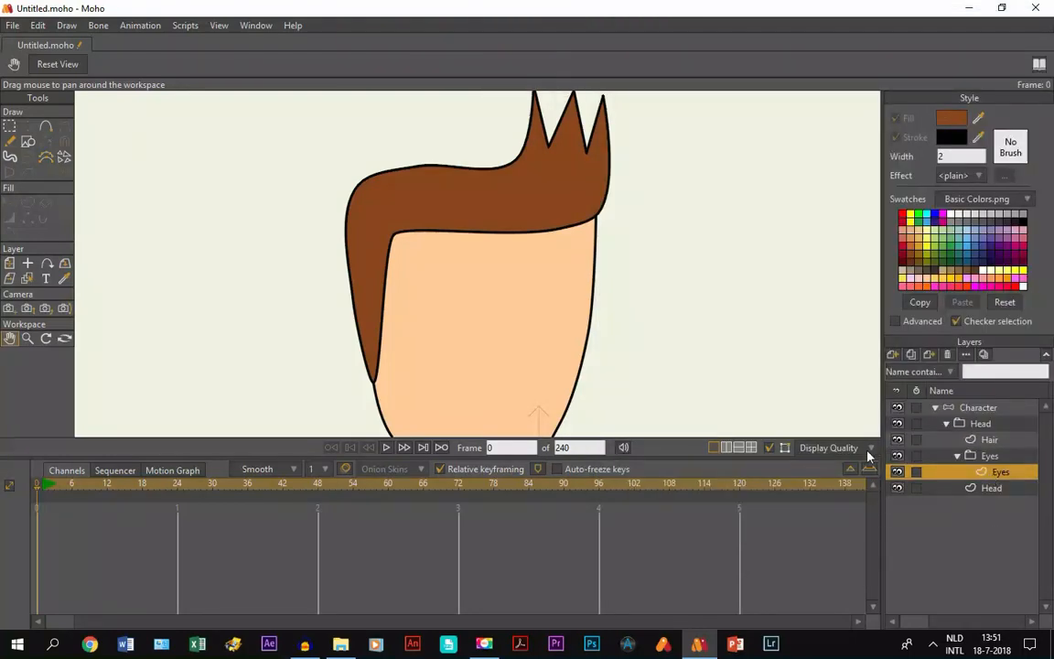
Add a vector layer named Mask in the Eyes group and order it below the Eyes vector layer.
scroll(549, 348, up, 2)
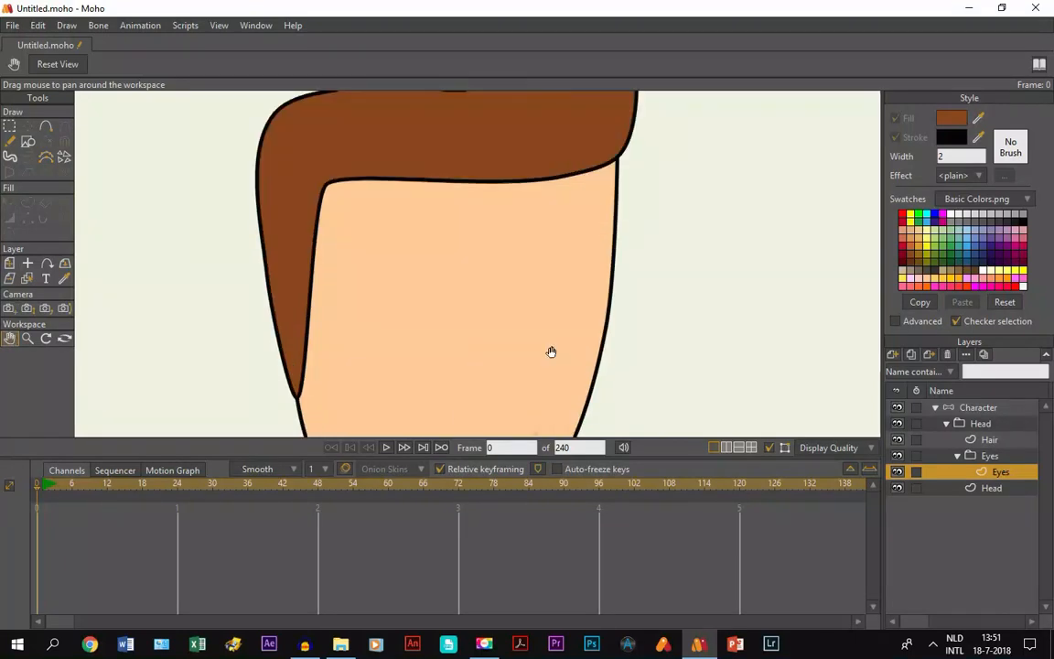
mouse_move(551, 353)
mouse_down()
mouse_move(581, 289)
mouse_move(543, 338)
mouse_up()
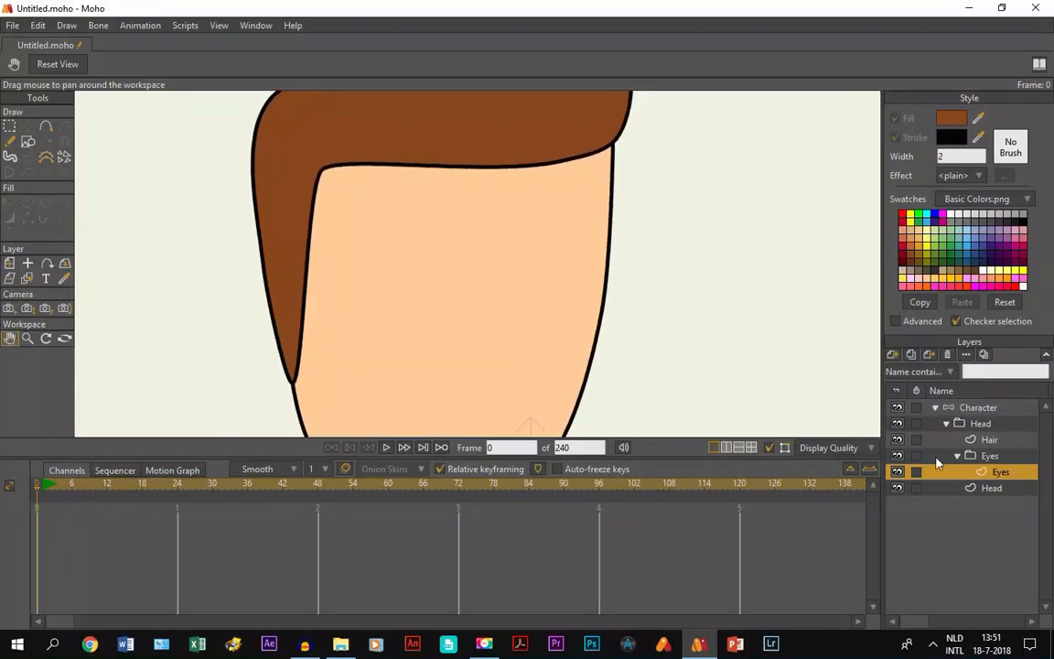
click(892, 355)
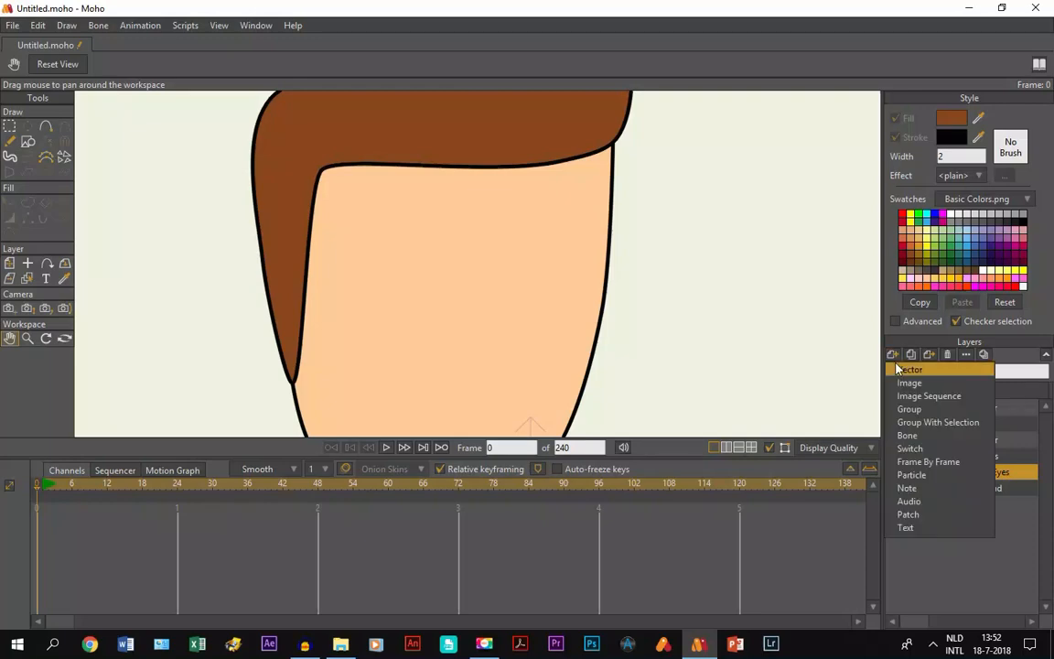
click(914, 369)
double_click(997, 475)
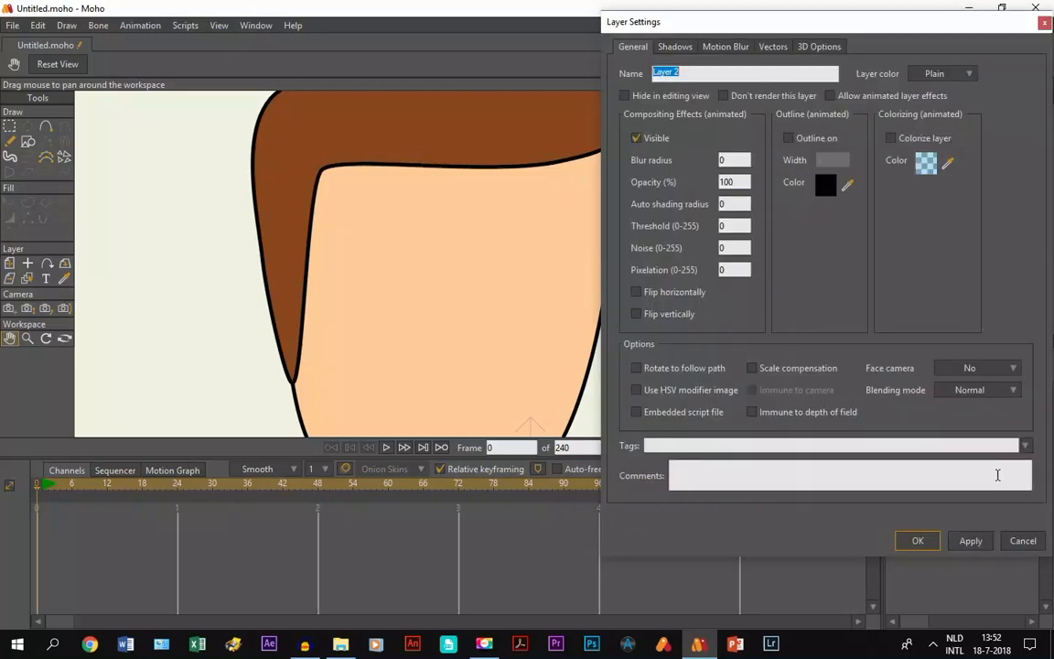
key(Caps_Lock)
key(Caps_Lock)
text(Mask)
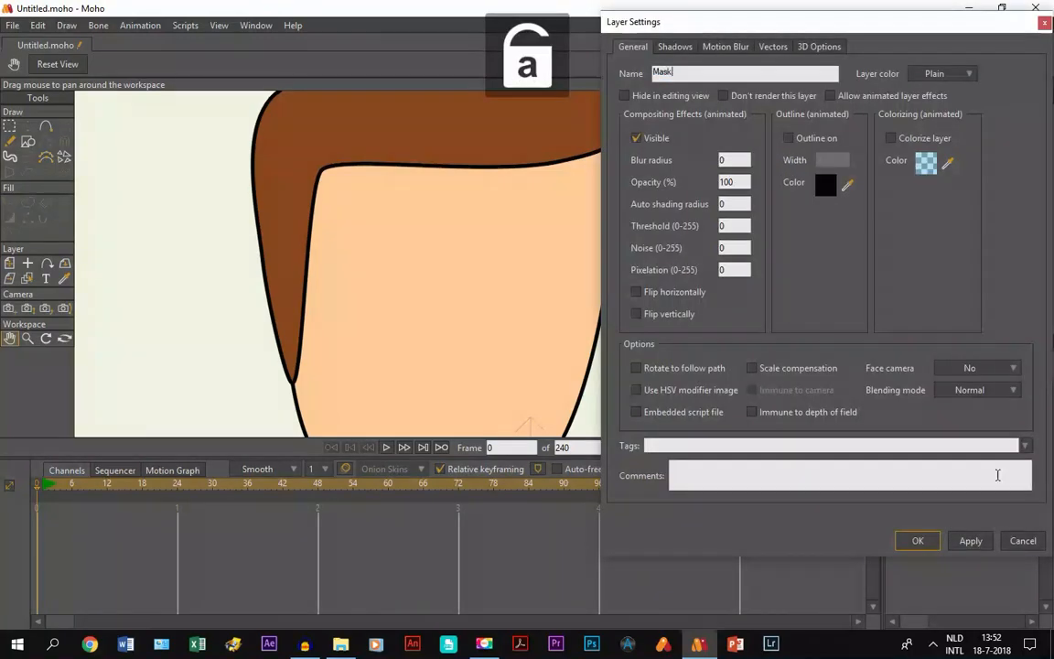
key(Return)
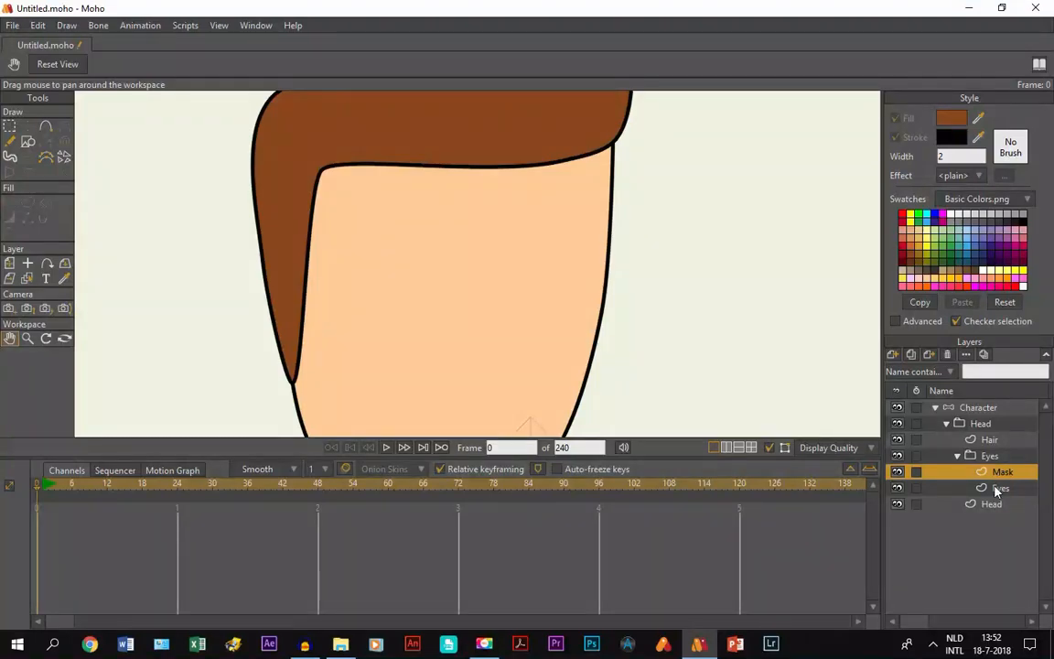
drag(997, 489, 1000, 470)
click(1000, 490)
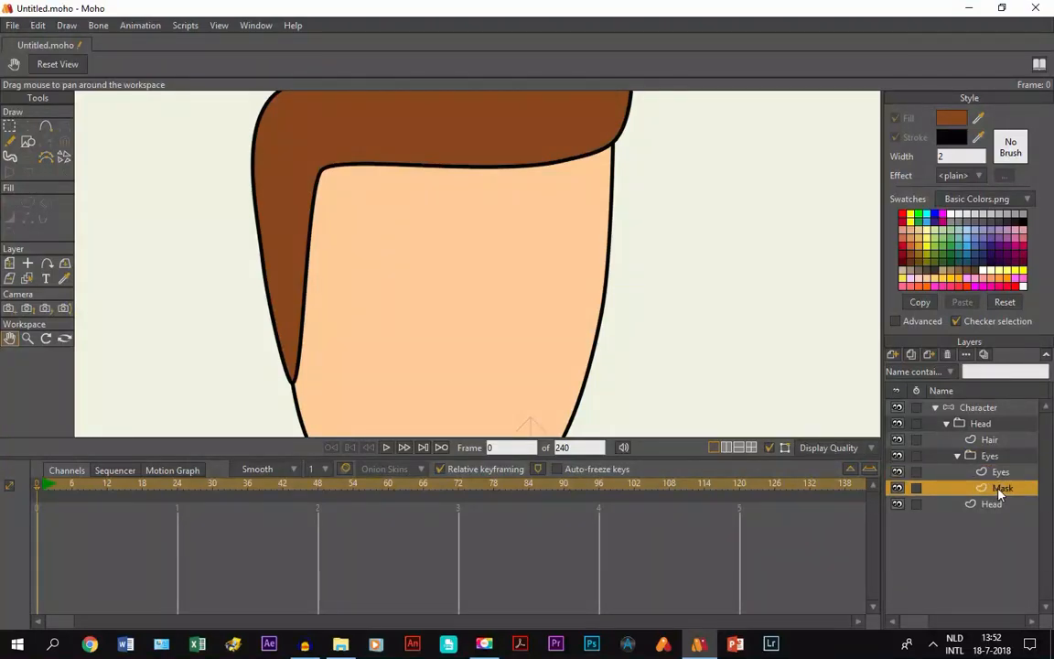
Draw a small filled circle for the first eye on the Mask layer and position it near X -0.14, Y 0.29.
click(28, 144)
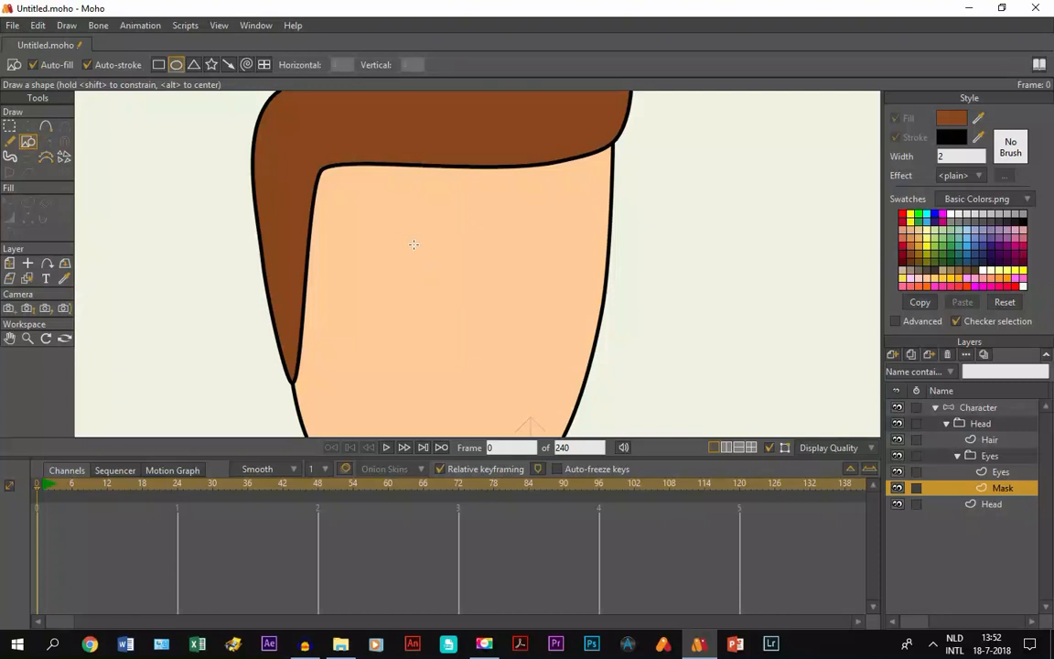
drag(401, 241, 465, 304)
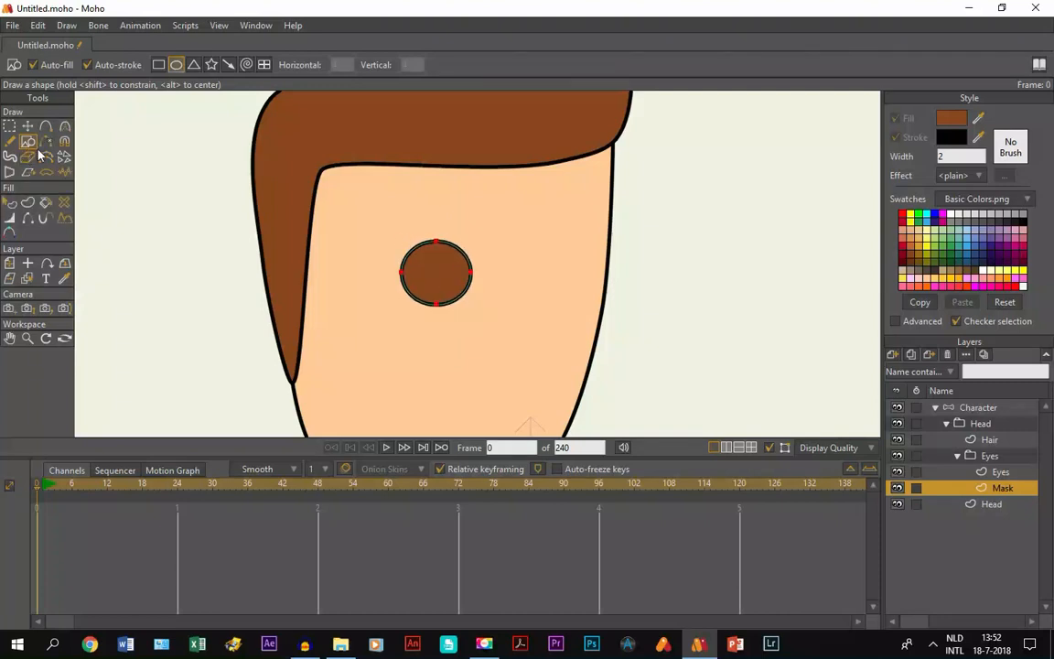
click(28, 125)
mouse_move(439, 278)
mouse_down()
mouse_move(437, 288)
mouse_move(427, 274)
mouse_up()
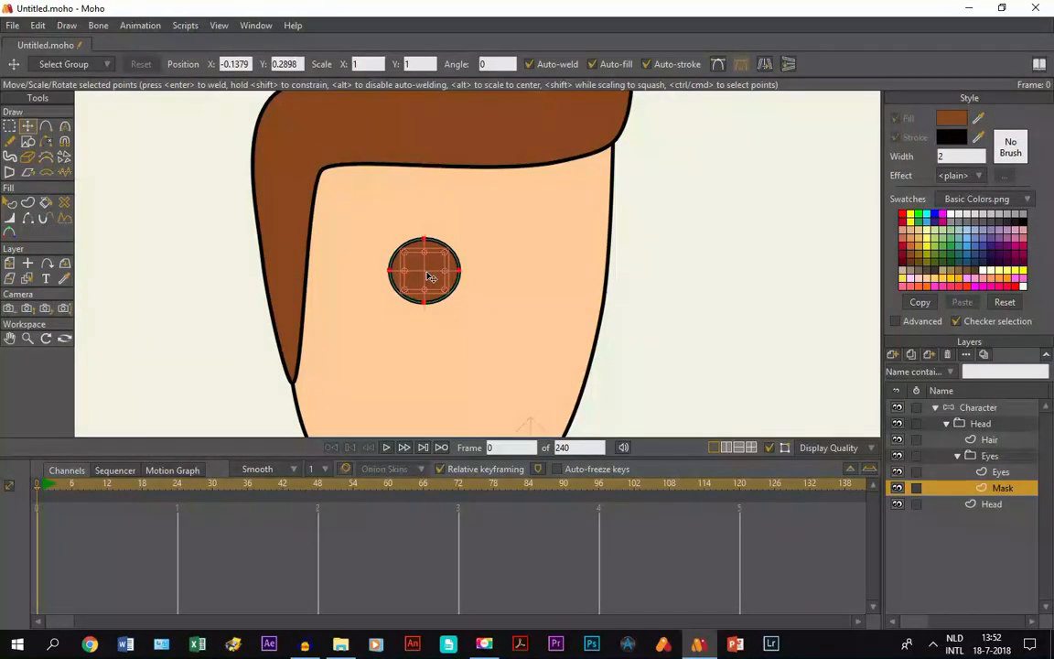
Duplicate the eye circle on the Mask layer and place the copy toward the front of the face, near X 0.02, Y 0.30.
click(36, 25)
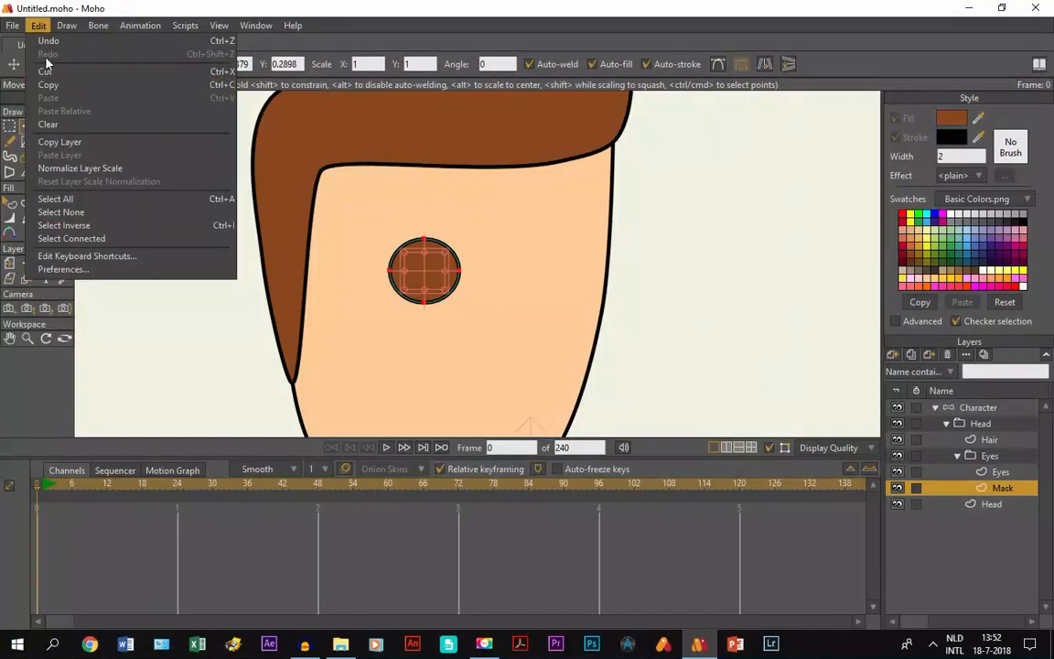
click(47, 85)
click(37, 26)
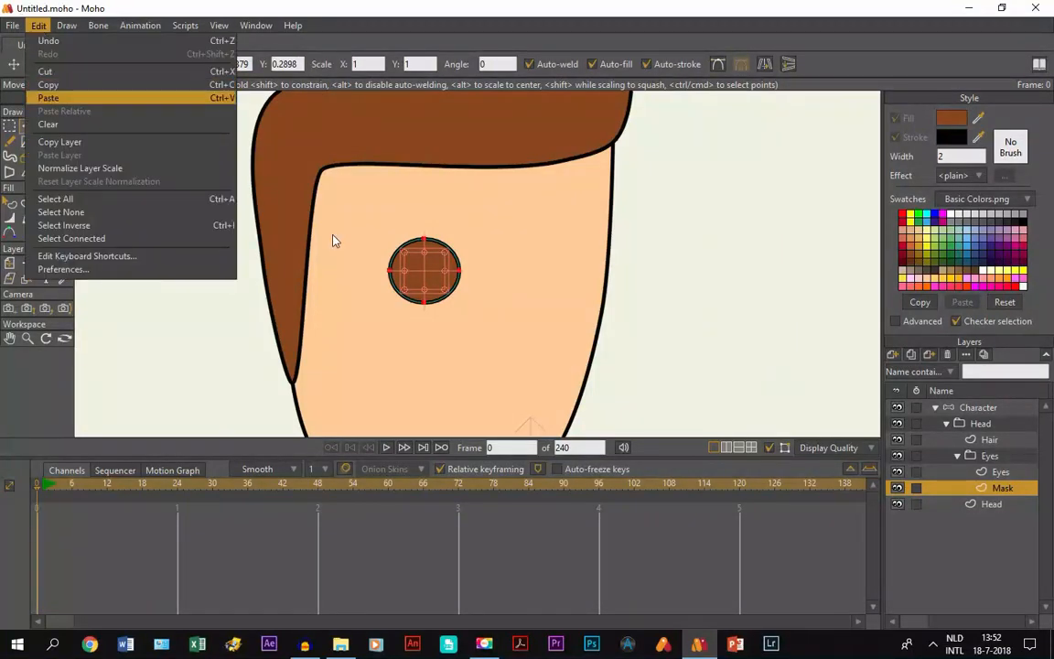
key(ctrl+v)
drag(421, 280, 546, 274)
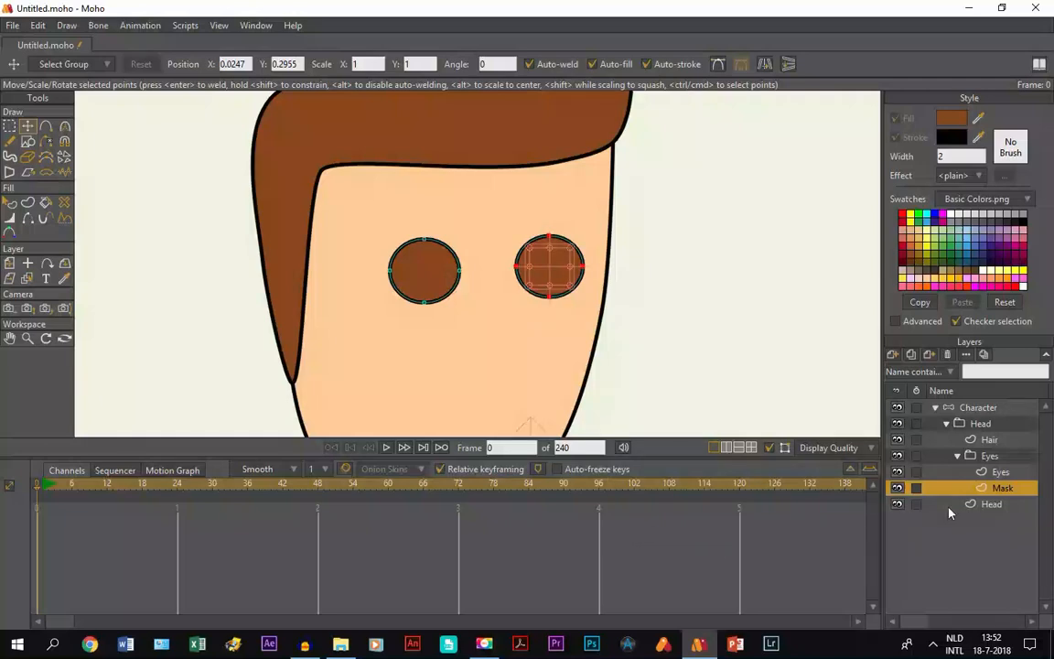
On the Eyes vector layer, draw a large white-filled oval that covers both eye circles.
click(976, 477)
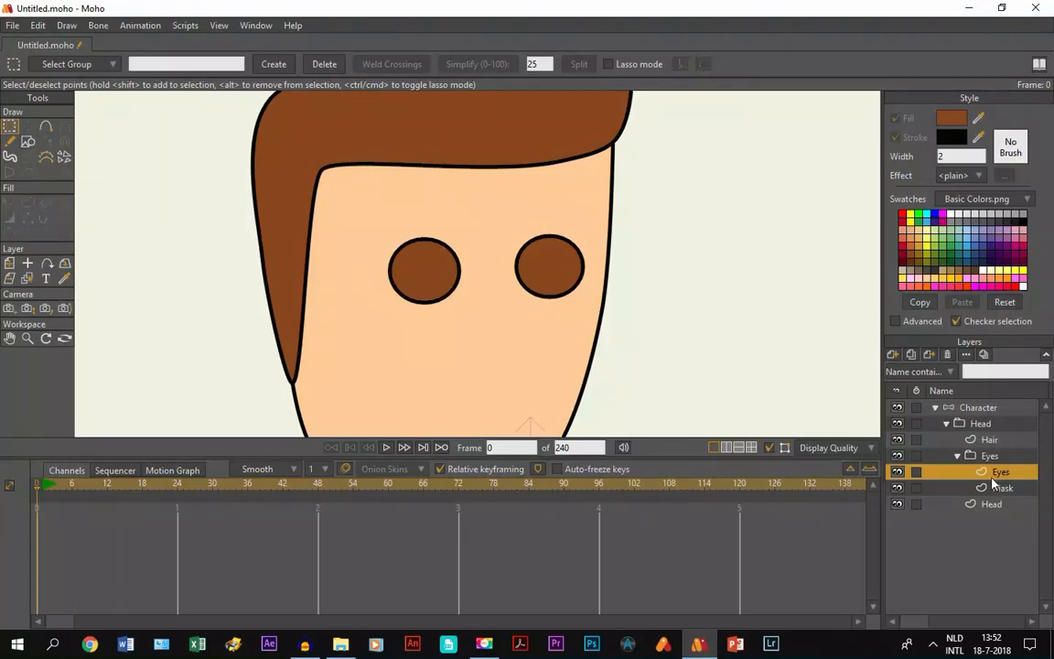
click(27, 142)
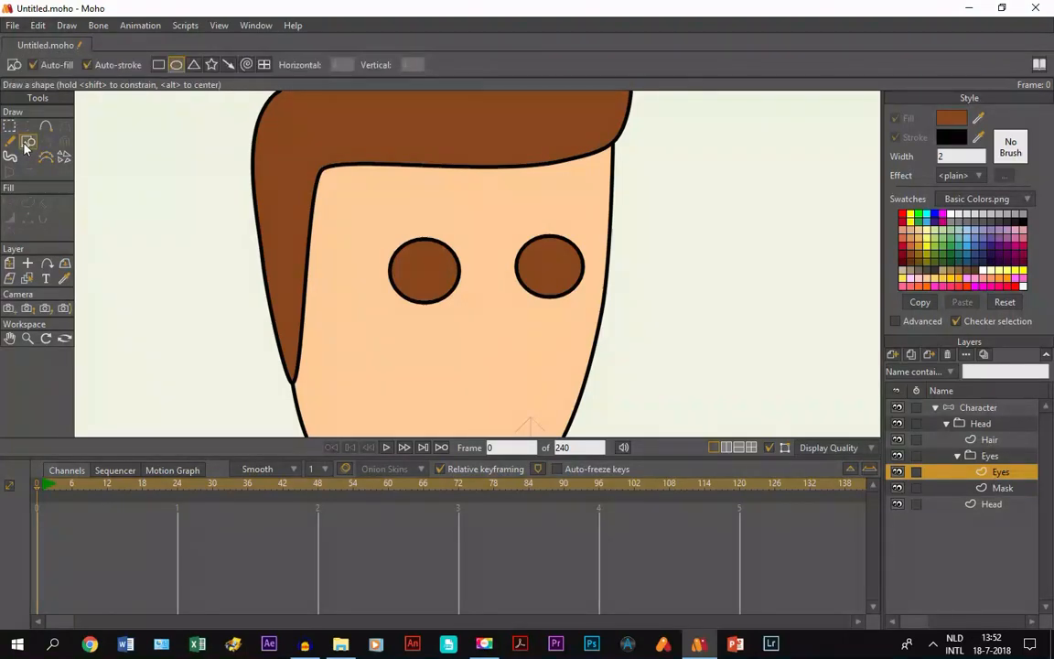
click(951, 214)
drag(322, 183, 641, 360)
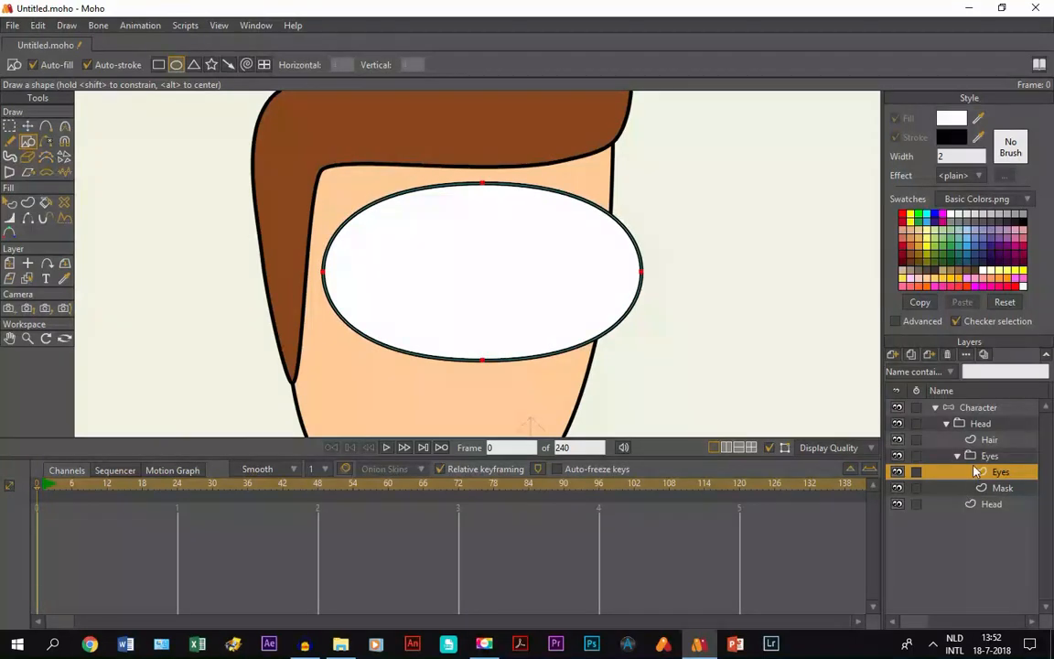
Set the Eyes group's group mask to Hide all.
double_click(984, 457)
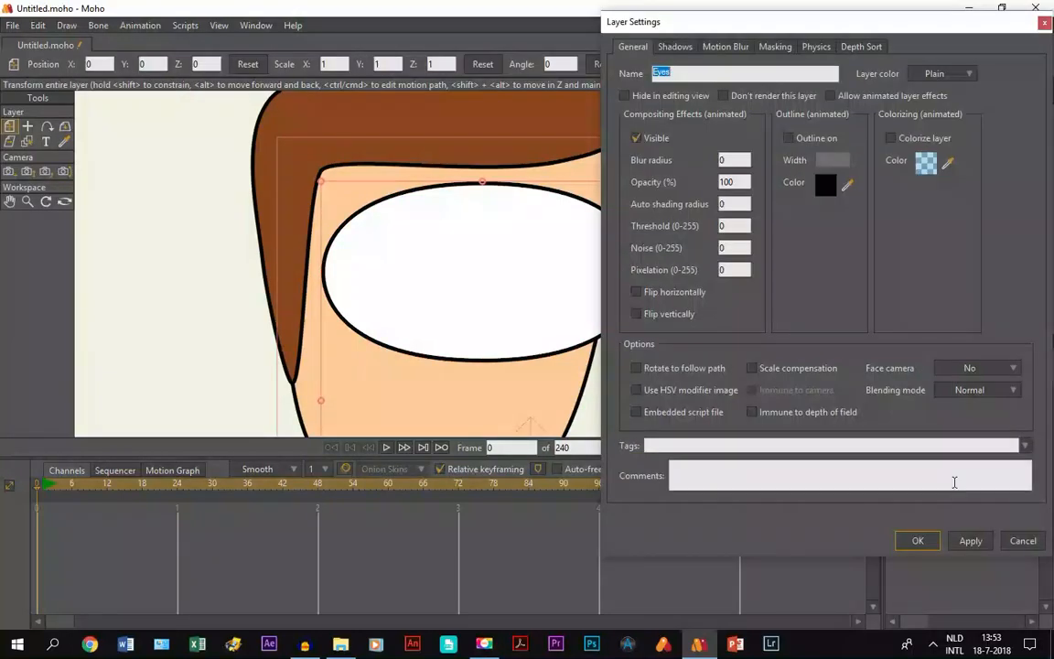
click(775, 47)
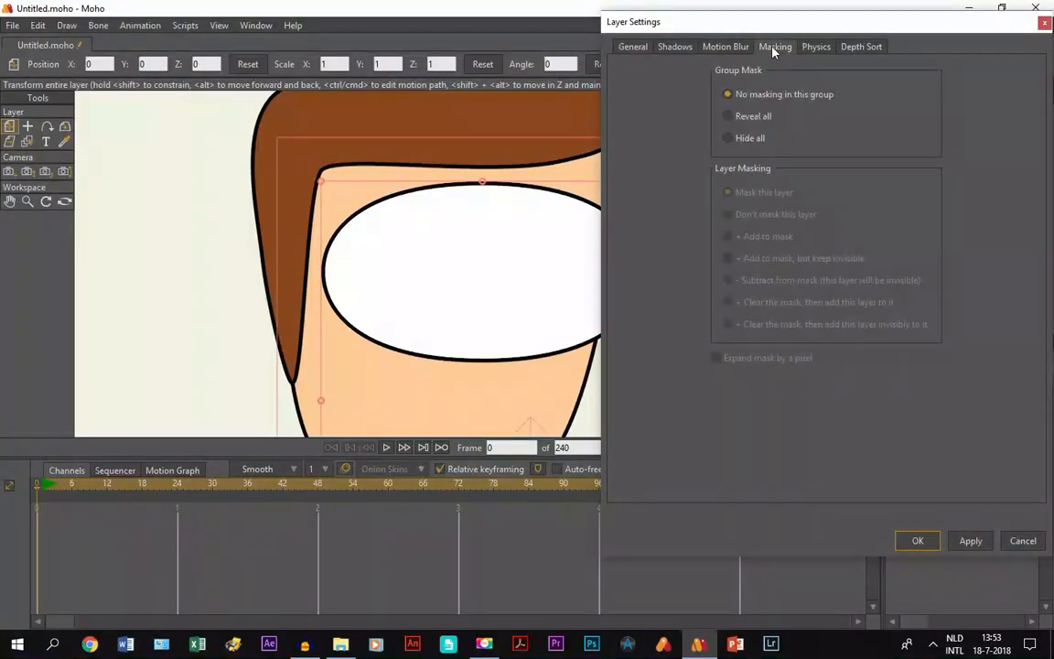
click(728, 139)
click(908, 540)
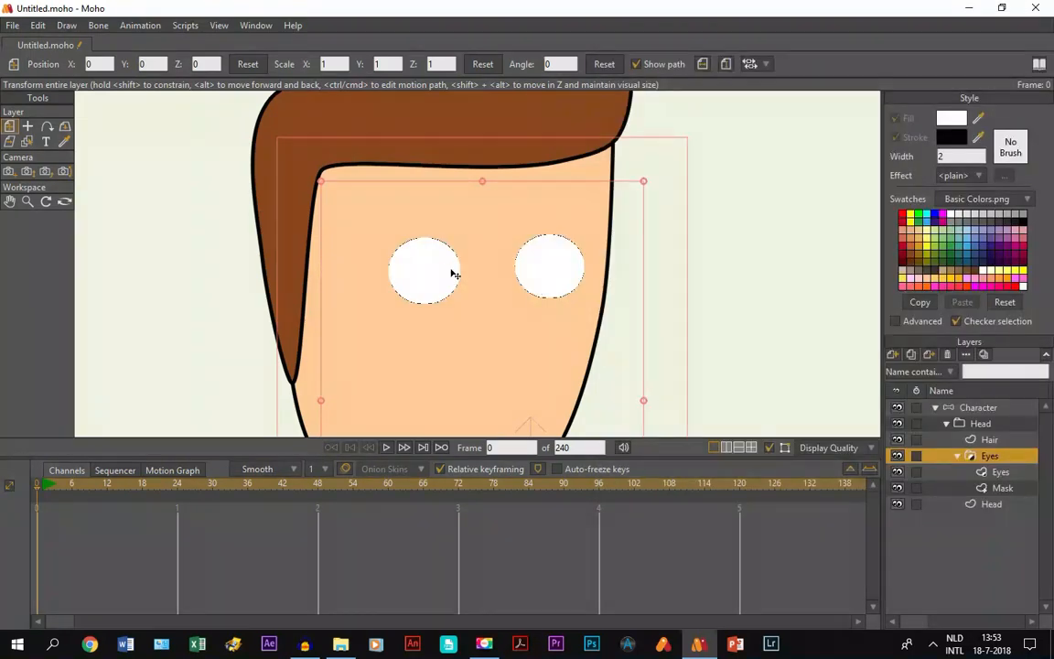
Examine the Mask layer, the Eyes layer and the edges of the masked eye whites up close.
click(988, 492)
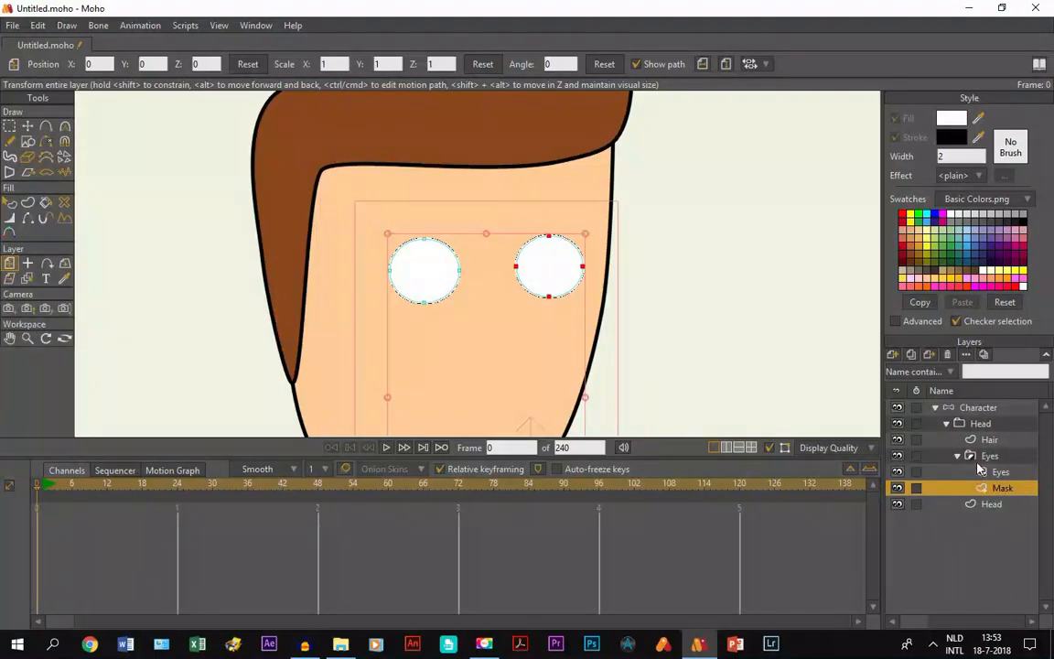
click(979, 462)
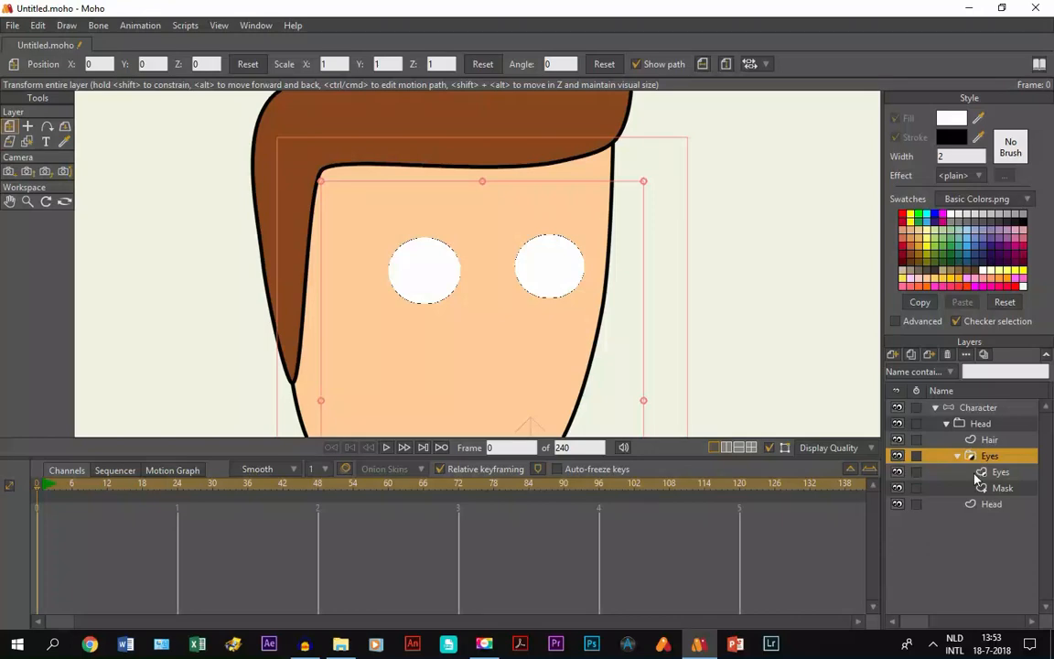
click(977, 475)
scroll(404, 244, up, 4)
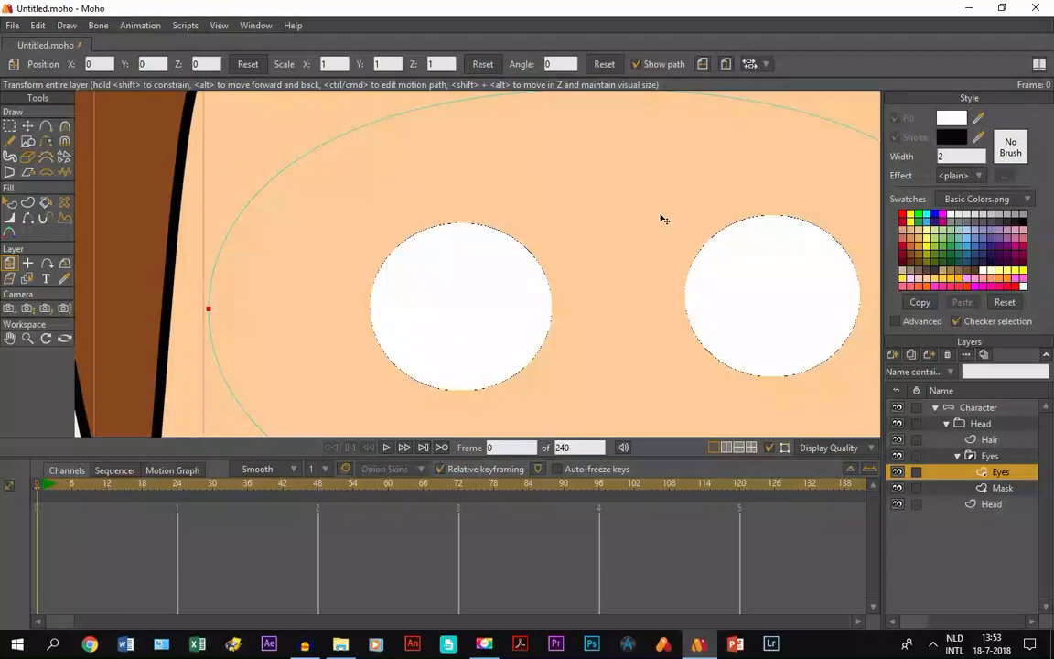
On the Eyes vector layer, draw a narrow black oval pupil inside the left eye, centred near X -0.13, Y 0.29.
scroll(434, 197, down, 2)
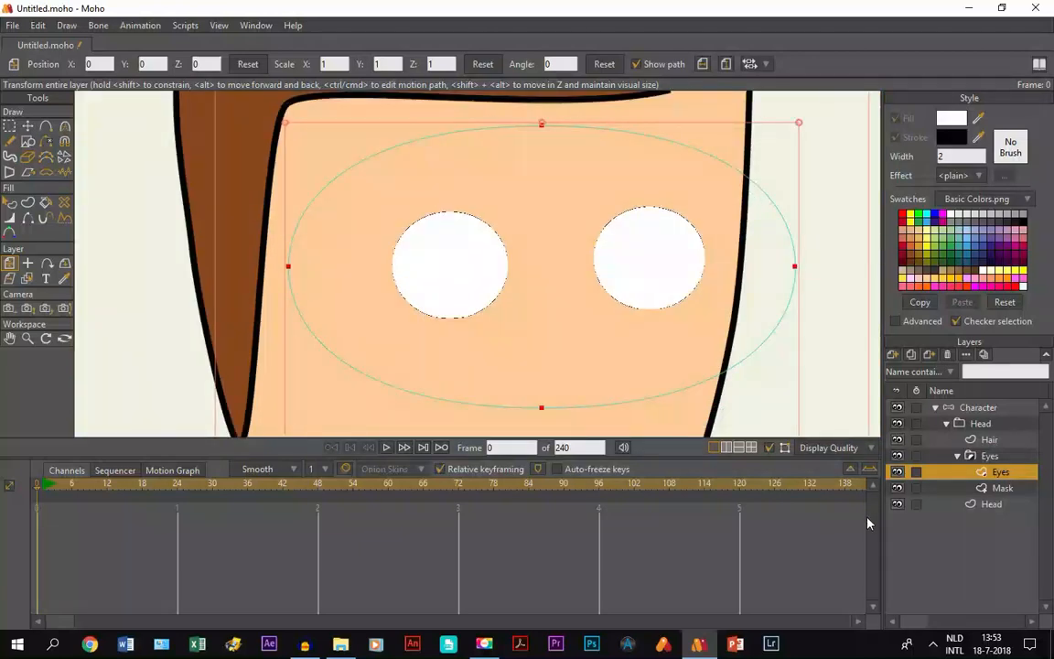
click(977, 488)
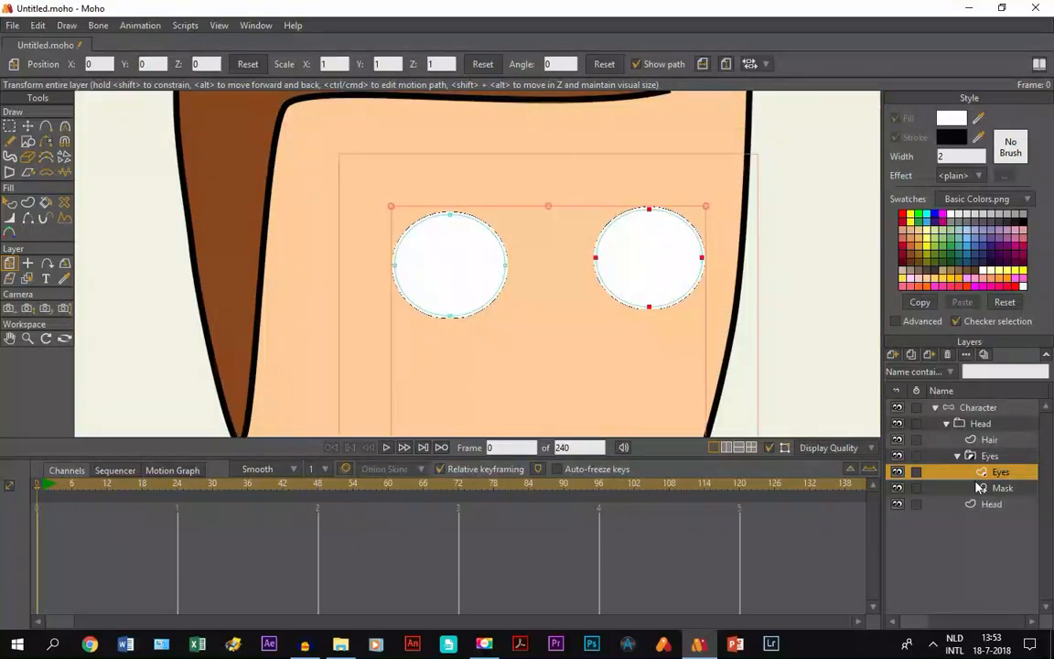
click(968, 475)
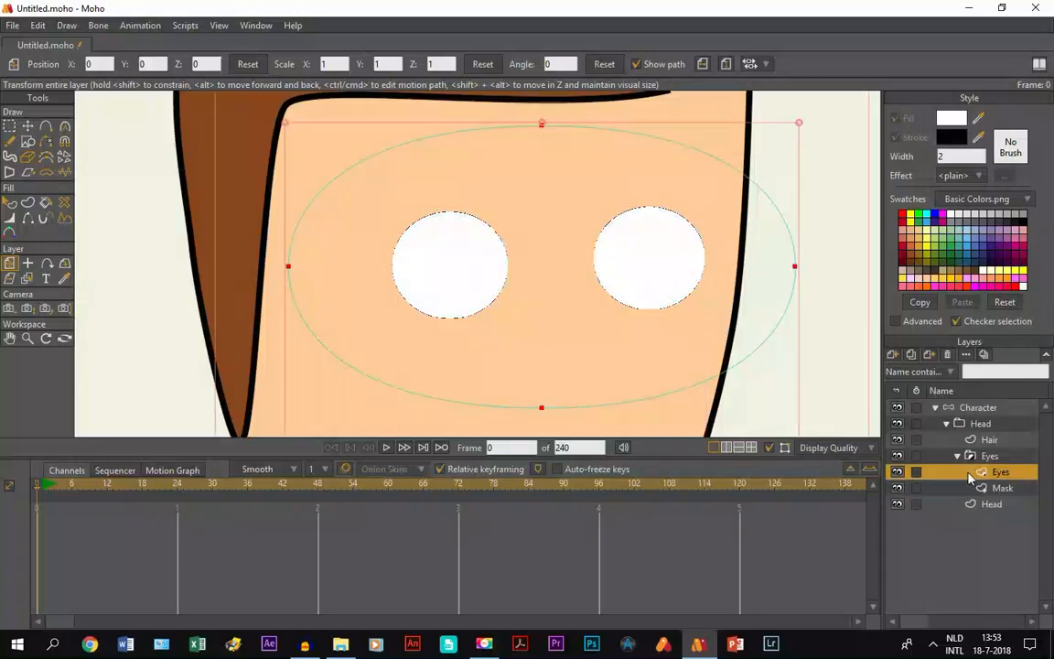
click(27, 141)
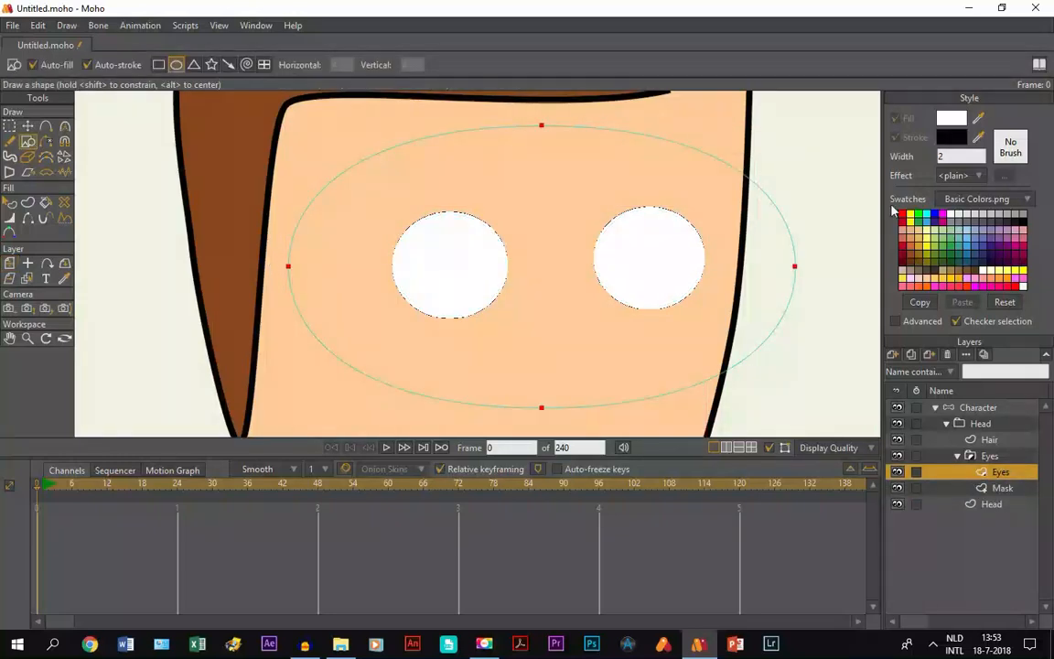
click(1023, 221)
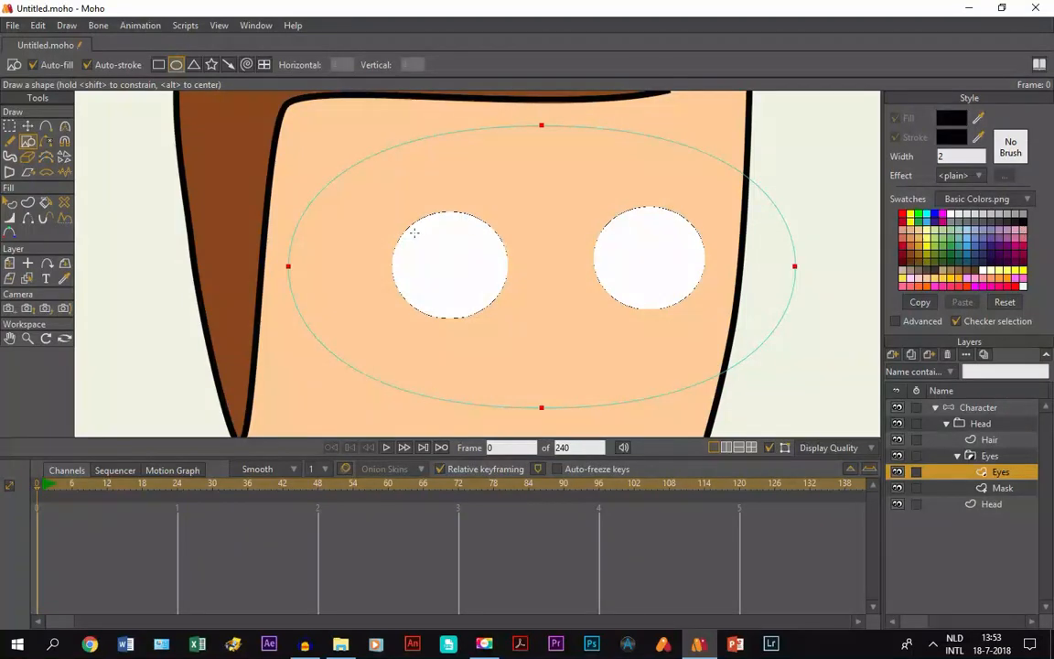
mouse_move(439, 239)
mouse_down()
mouse_move(458, 275)
mouse_move(434, 295)
mouse_up()
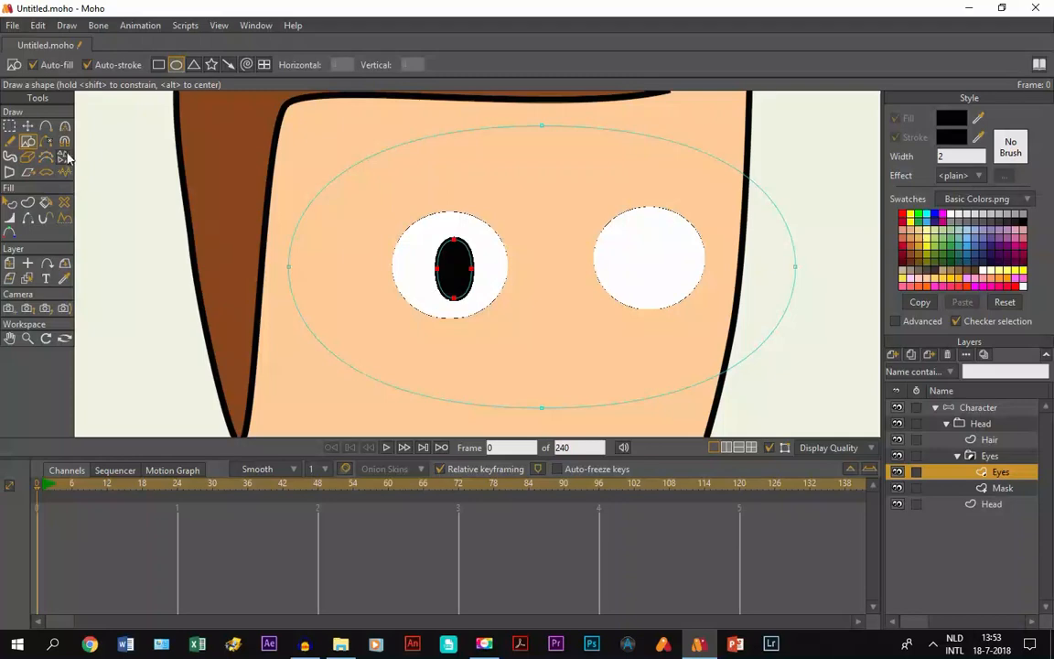
click(27, 125)
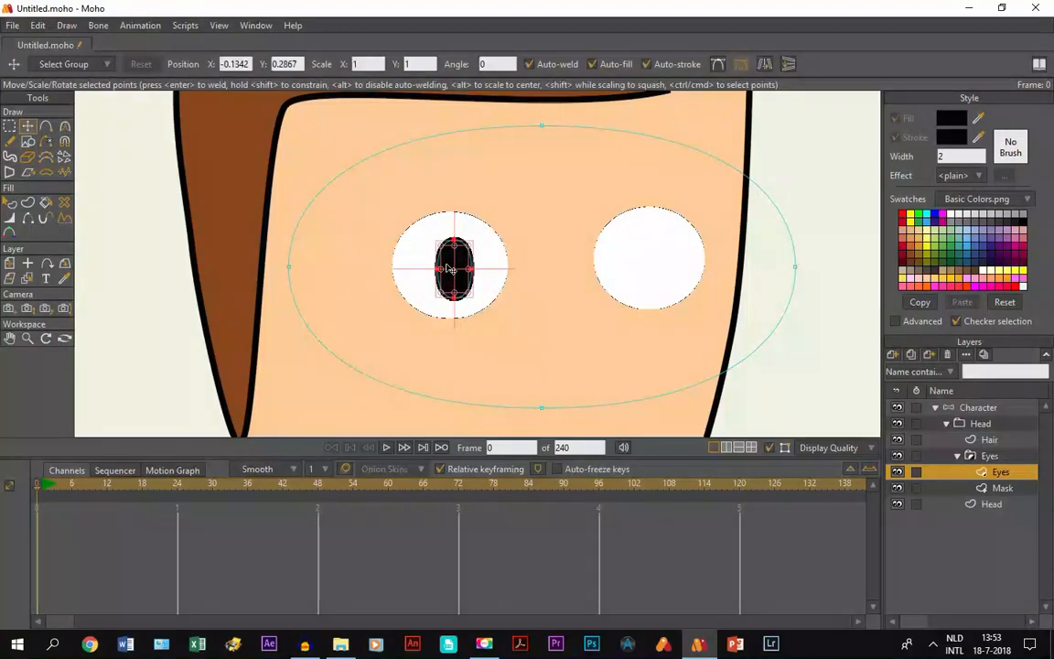
mouse_move(445, 267)
mouse_down()
mouse_move(440, 256)
mouse_move(446, 266)
mouse_up()
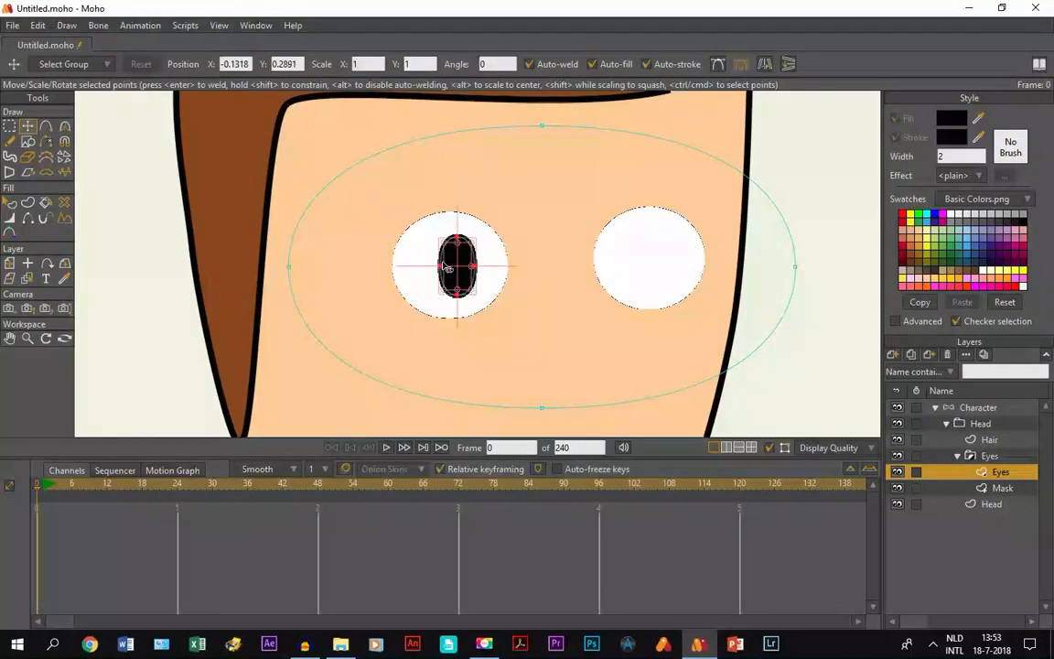
Duplicate the black pupil and place the copy inside the right eye, near X 0.03, Y 0.30.
key(ctrl+c)
key(ctrl+v)
drag(454, 268, 659, 271)
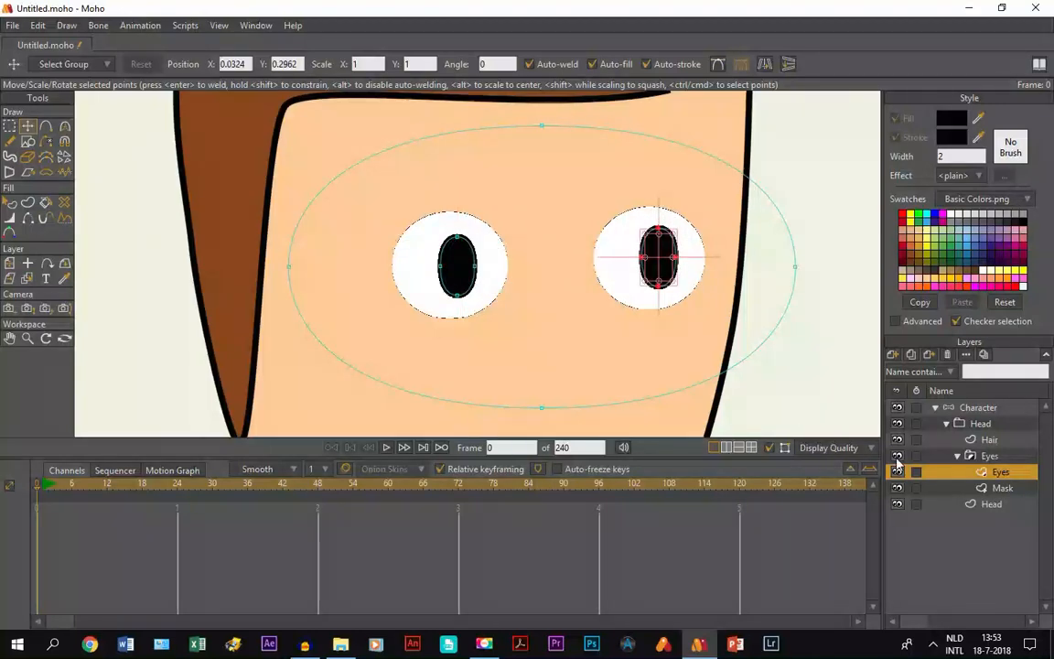
Set the Mask layer's masking to exclude strokes.
double_click(999, 489)
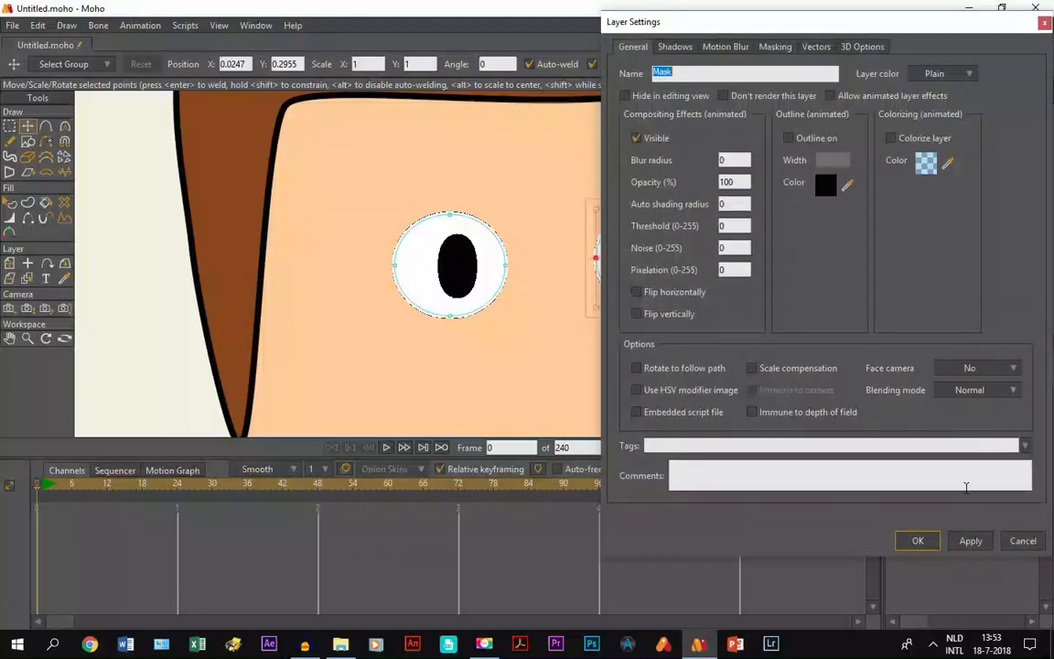
click(775, 46)
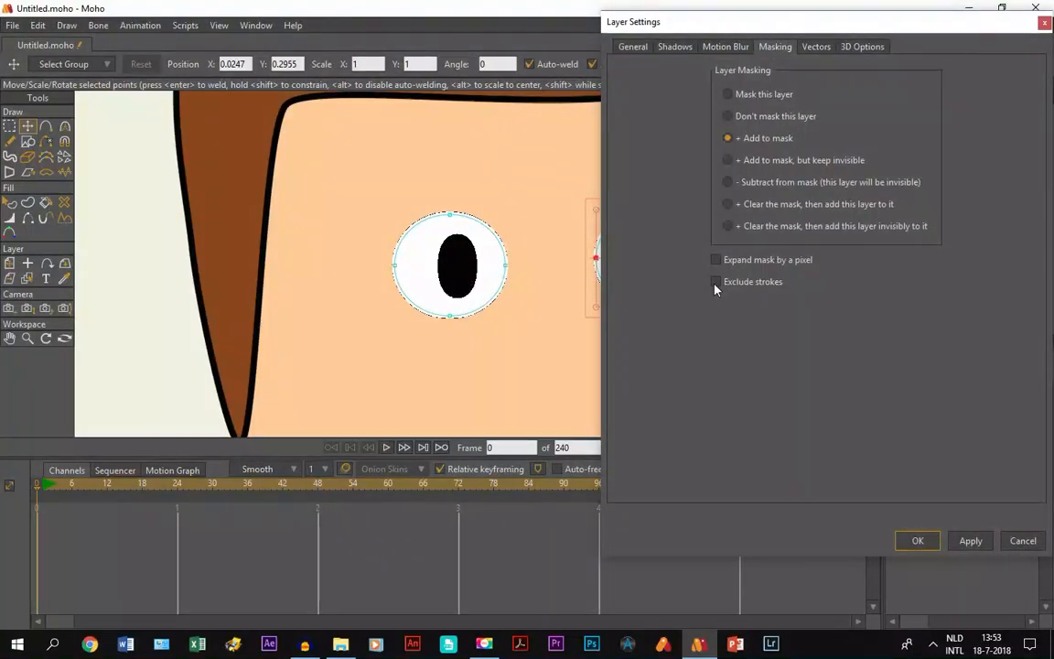
click(918, 540)
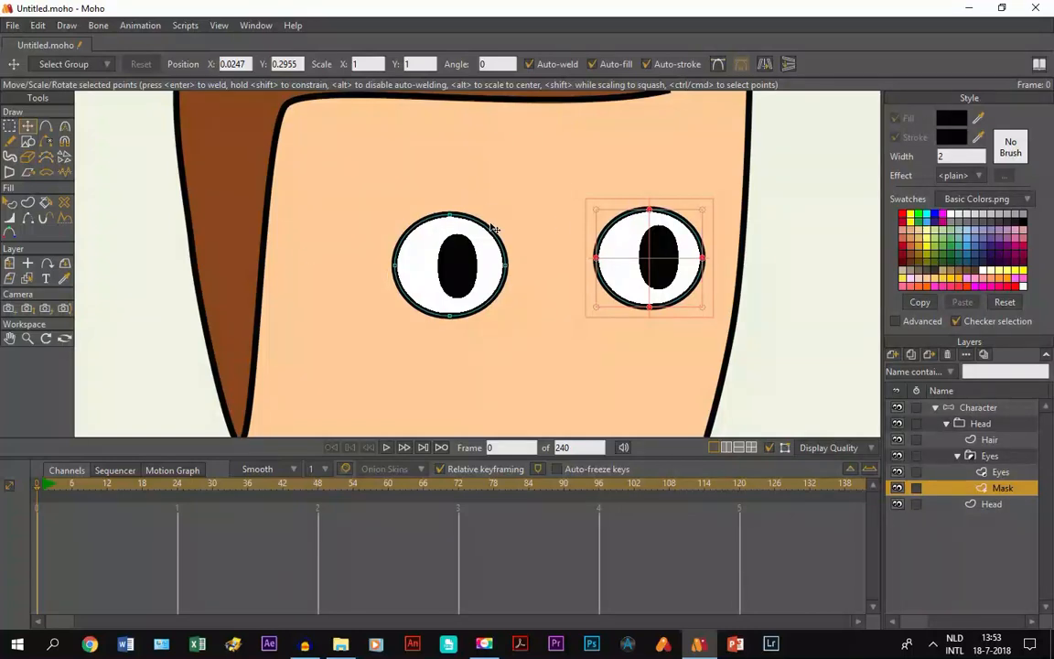
Set the stroke width of both eye circles on the Mask layer to 1.
scroll(600, 335, down, 5)
scroll(600, 335, up, 6)
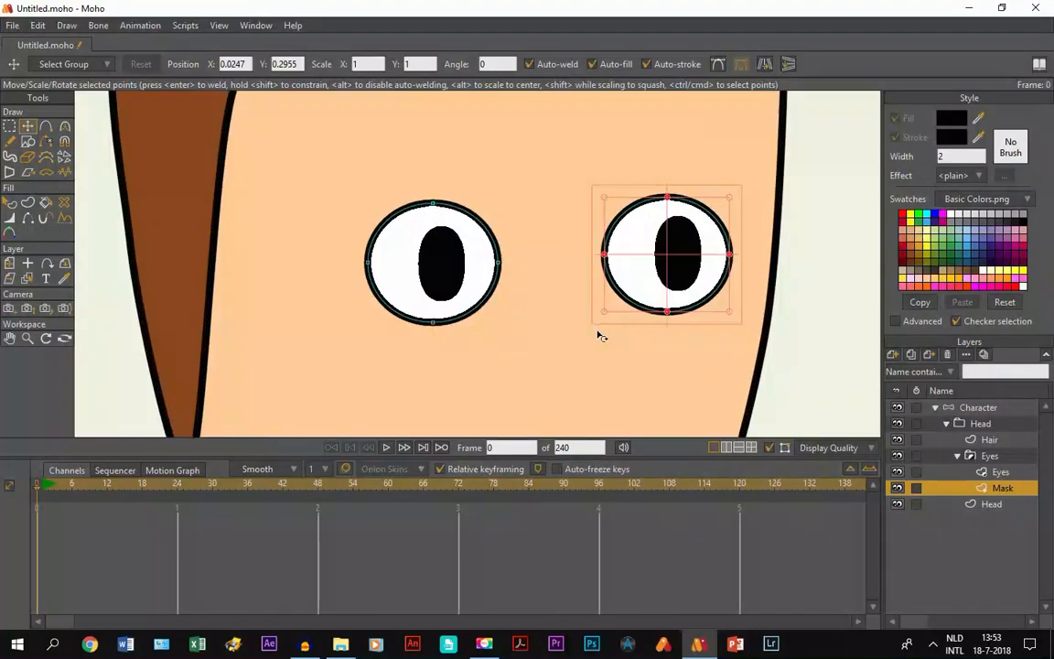
click(7, 203)
click(401, 215)
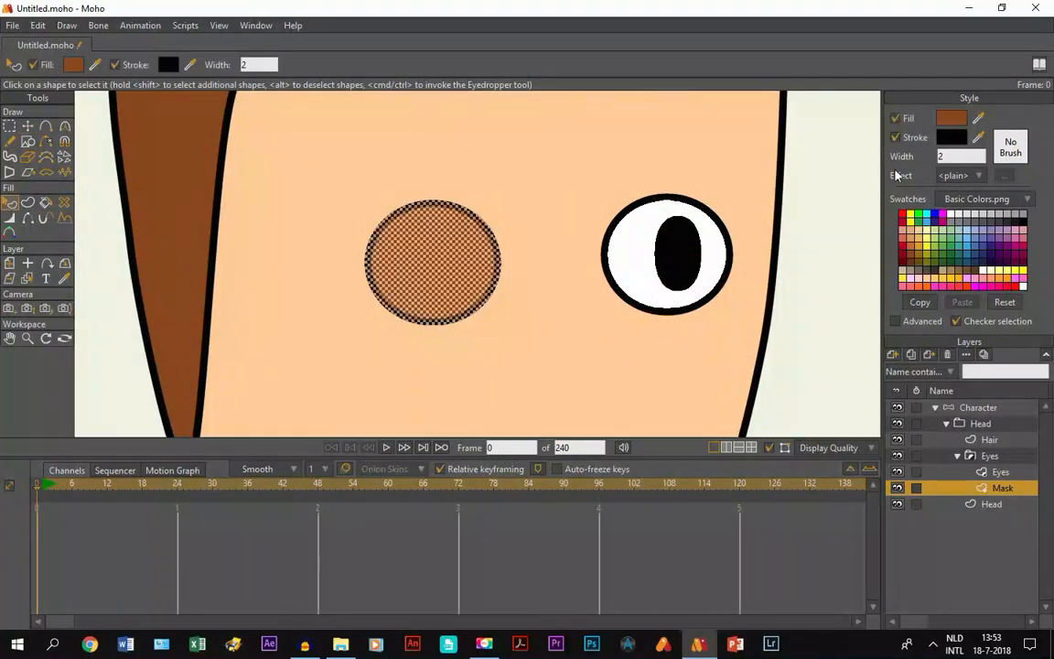
click(954, 156)
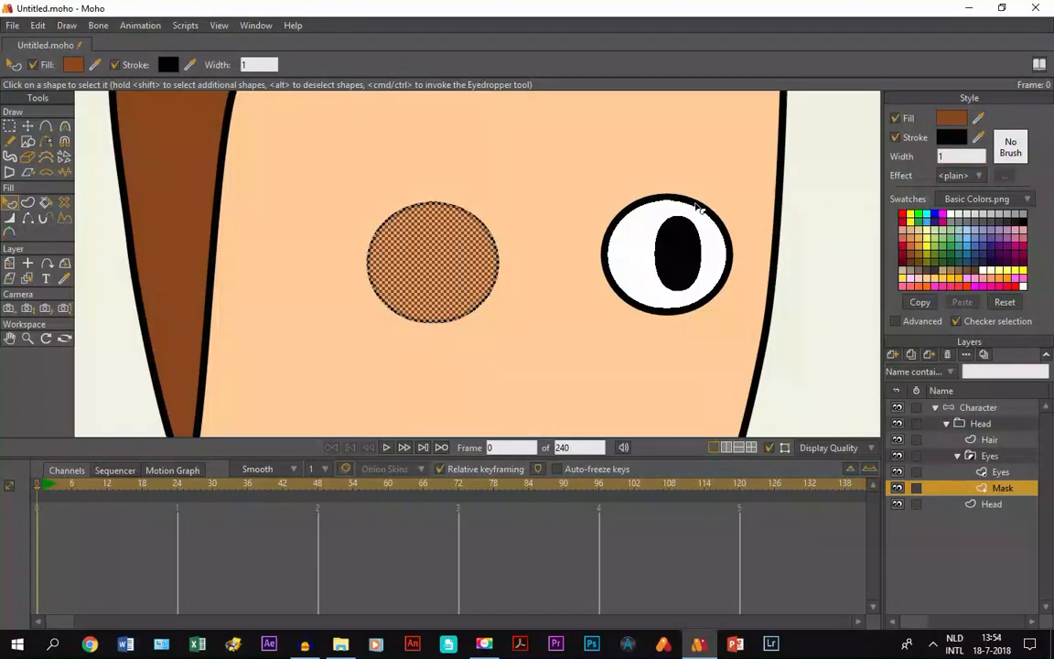
click(692, 202)
click(954, 157)
text(1)
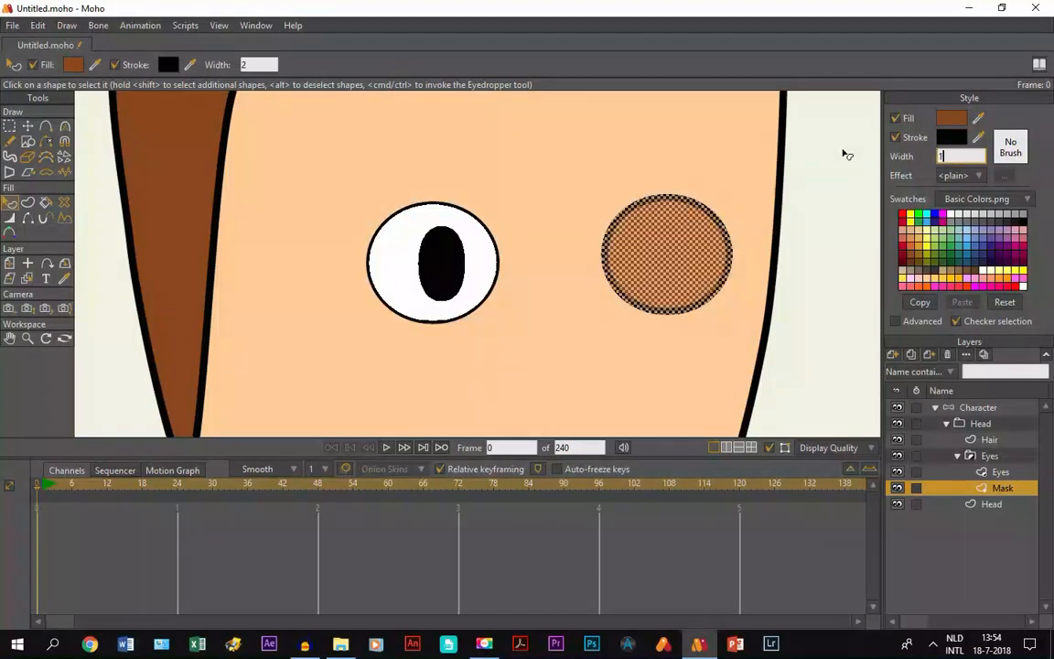
click(840, 227)
scroll(577, 257, down, 2)
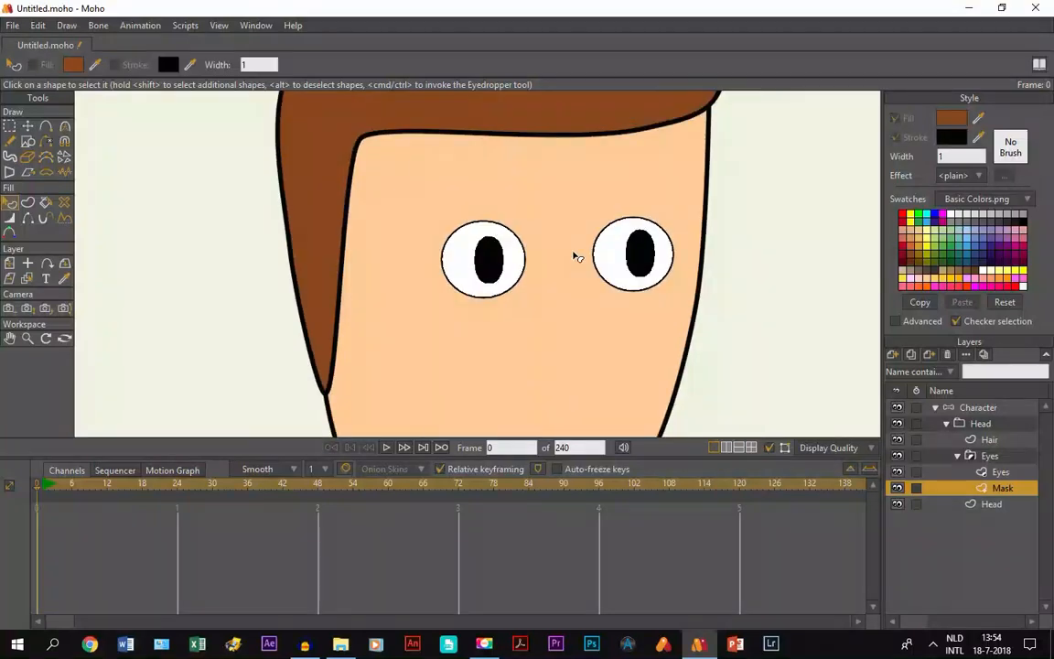
scroll(577, 257, down, 1)
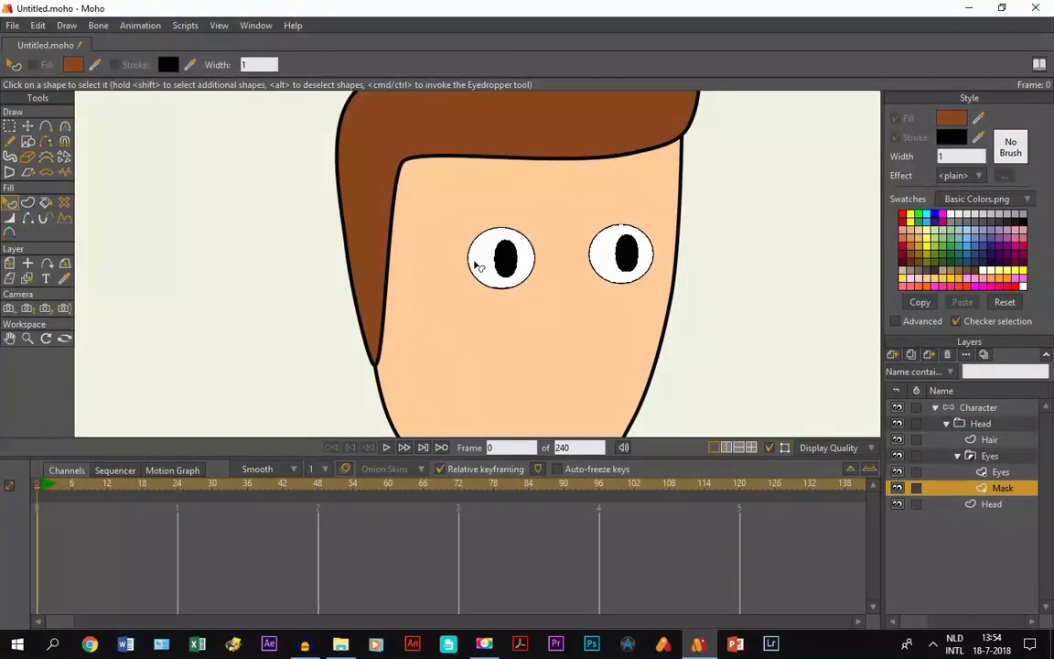
On the Eyes layer, pick up the face's skin style and draw a wide oval over the upper part of the left eye.
click(1000, 471)
click(9, 338)
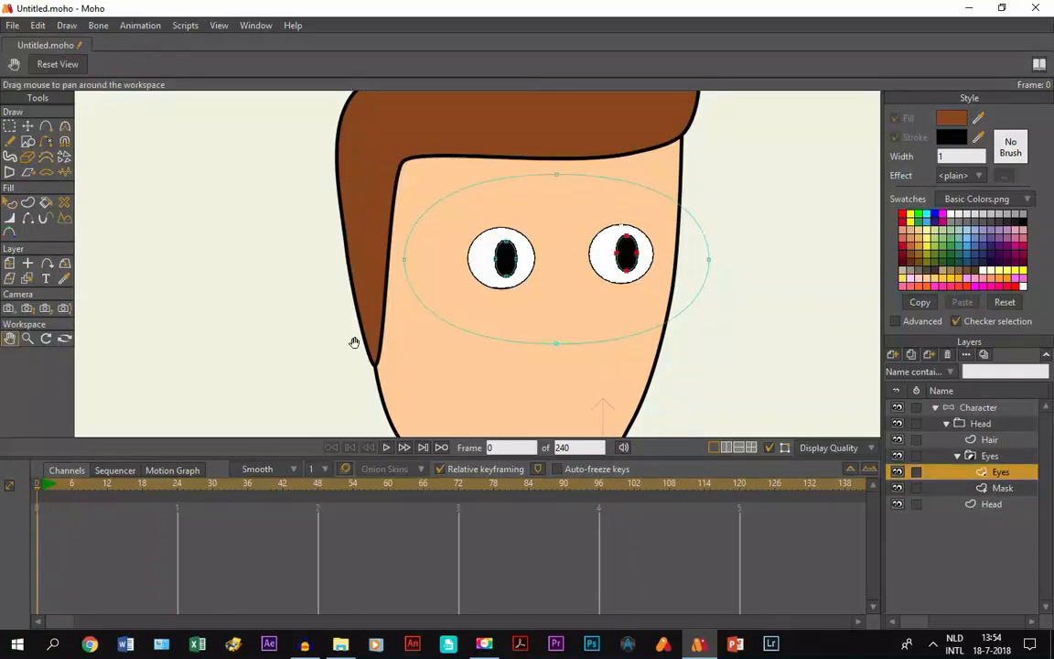
drag(357, 302, 256, 369)
scroll(256, 366, up, 3)
drag(549, 339, 330, 290)
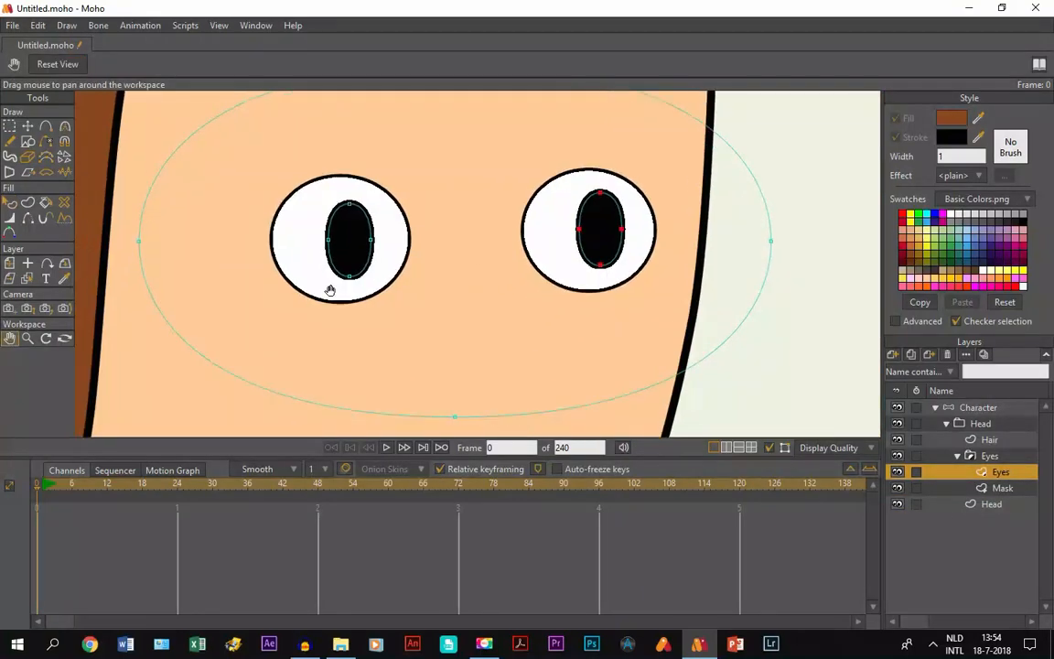
click(64, 278)
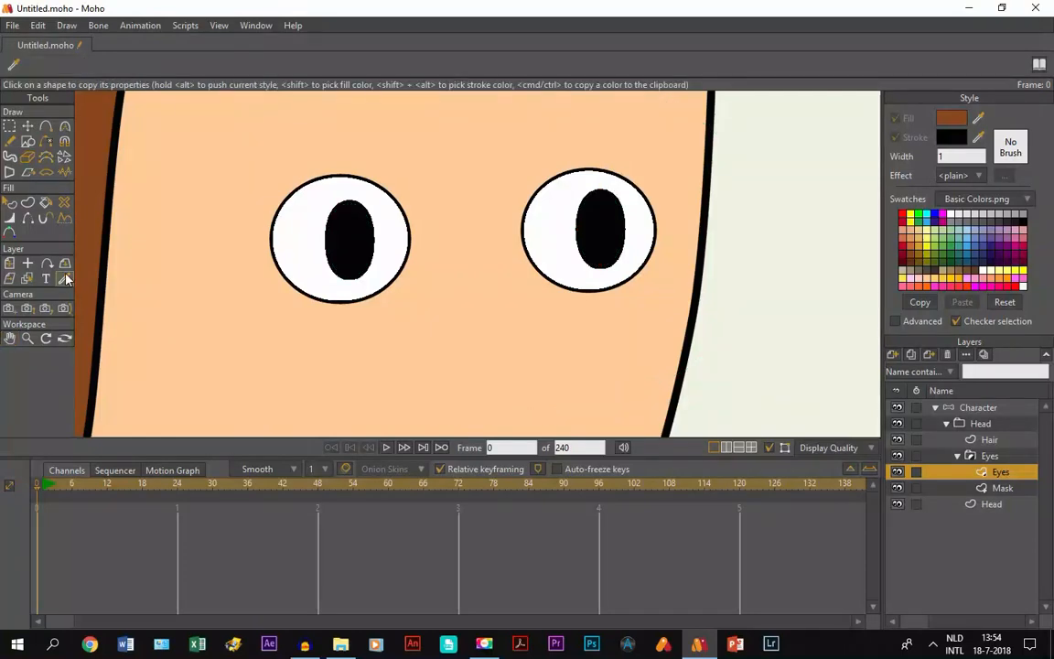
click(194, 121)
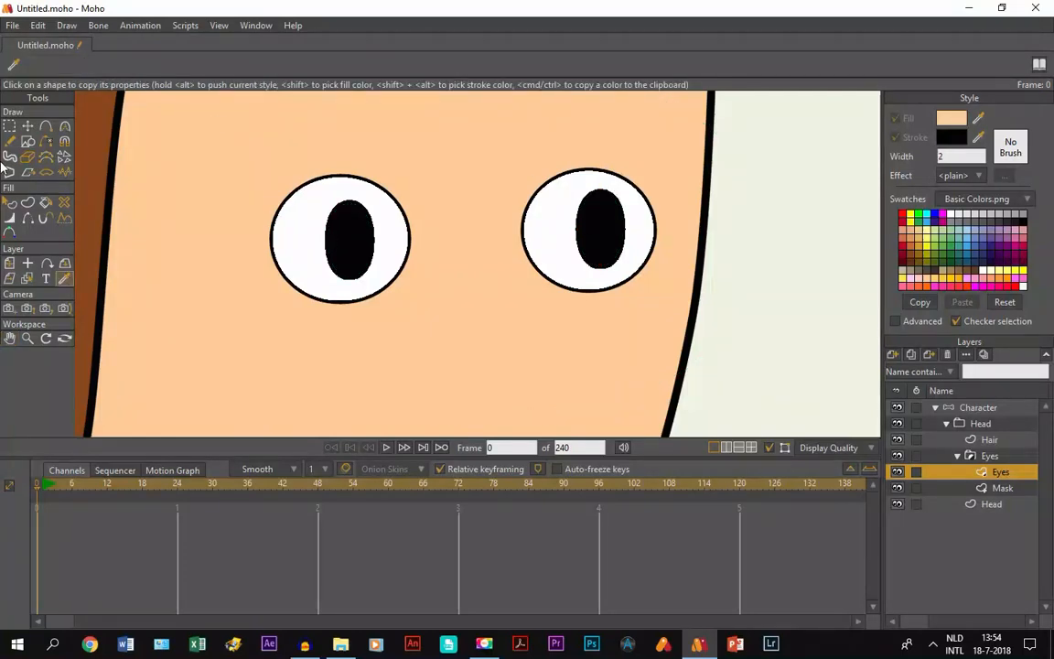
click(27, 142)
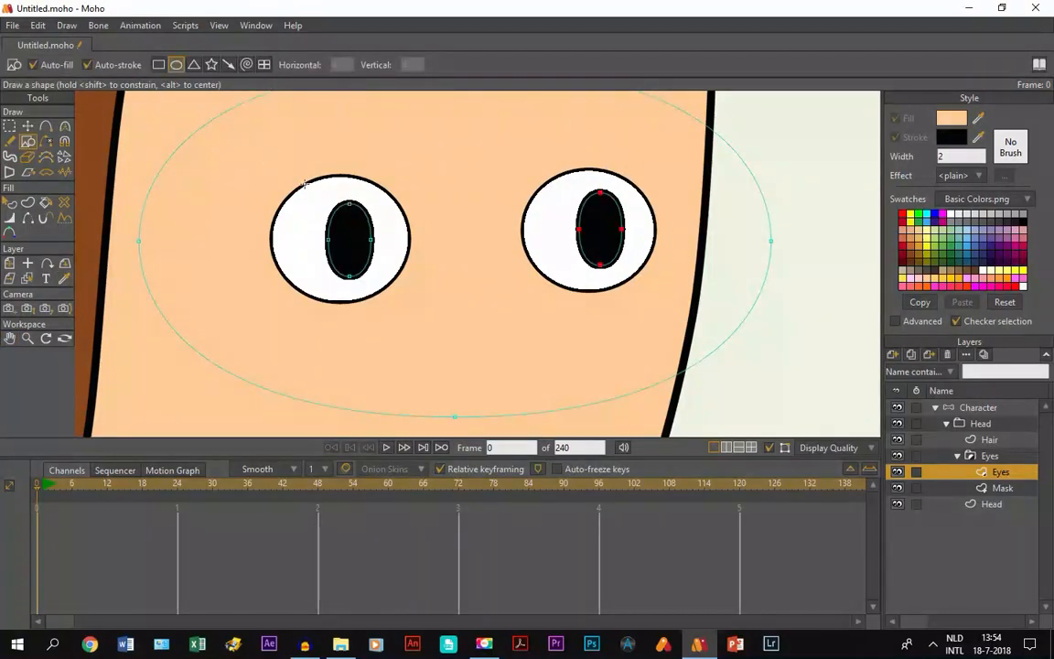
mouse_move(258, 153)
mouse_down()
mouse_move(430, 208)
mouse_move(432, 225)
mouse_up()
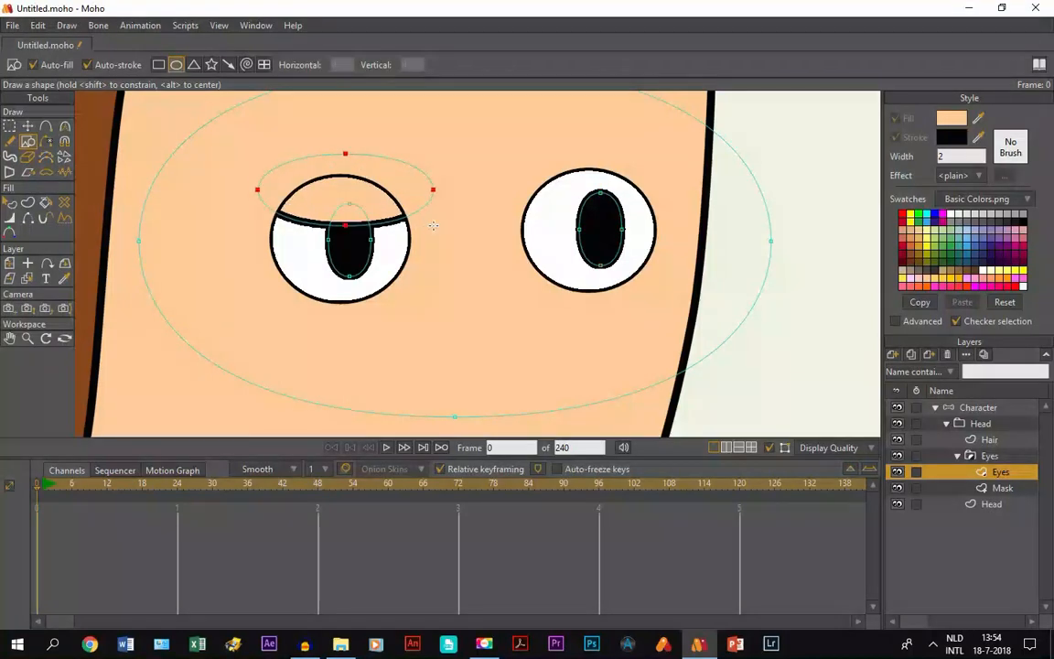
Bend the eyelid oval into an arch along the left eye's upper edge and sharpen its corner points to curvature 0.
click(27, 127)
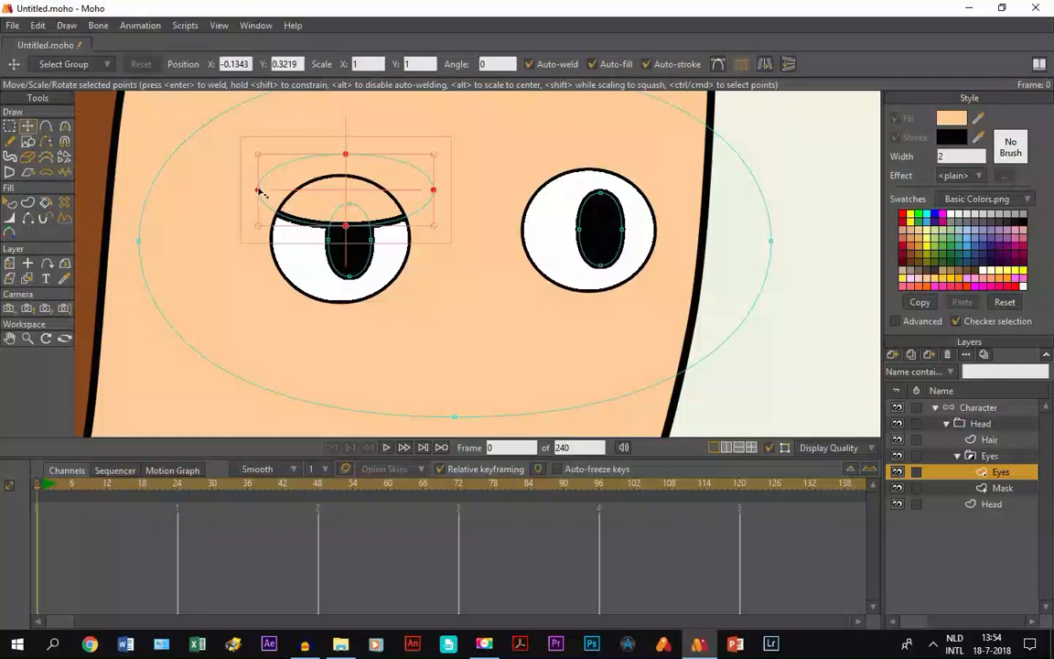
mouse_move(259, 191)
mouse_down()
mouse_move(265, 242)
mouse_move(276, 250)
mouse_up()
drag(348, 229, 333, 179)
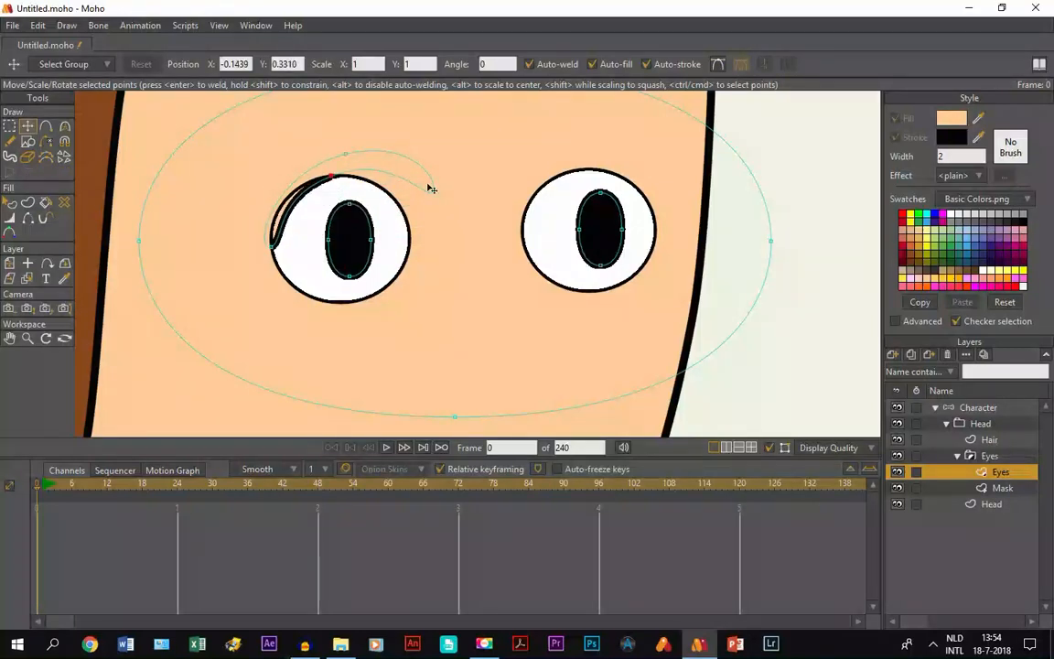
drag(430, 189, 416, 235)
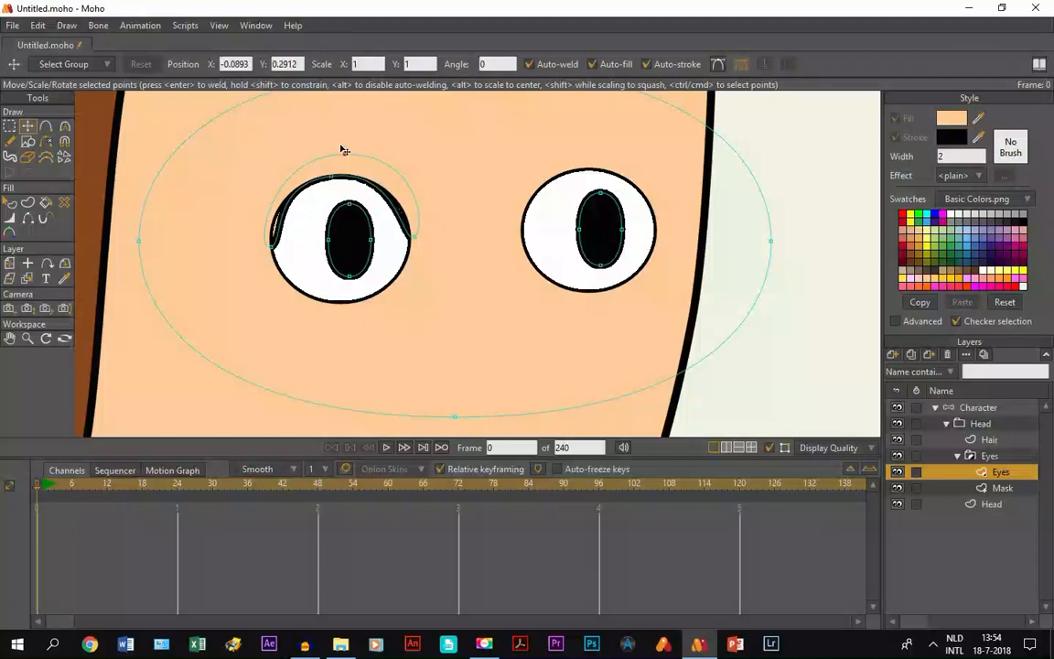
click(64, 127)
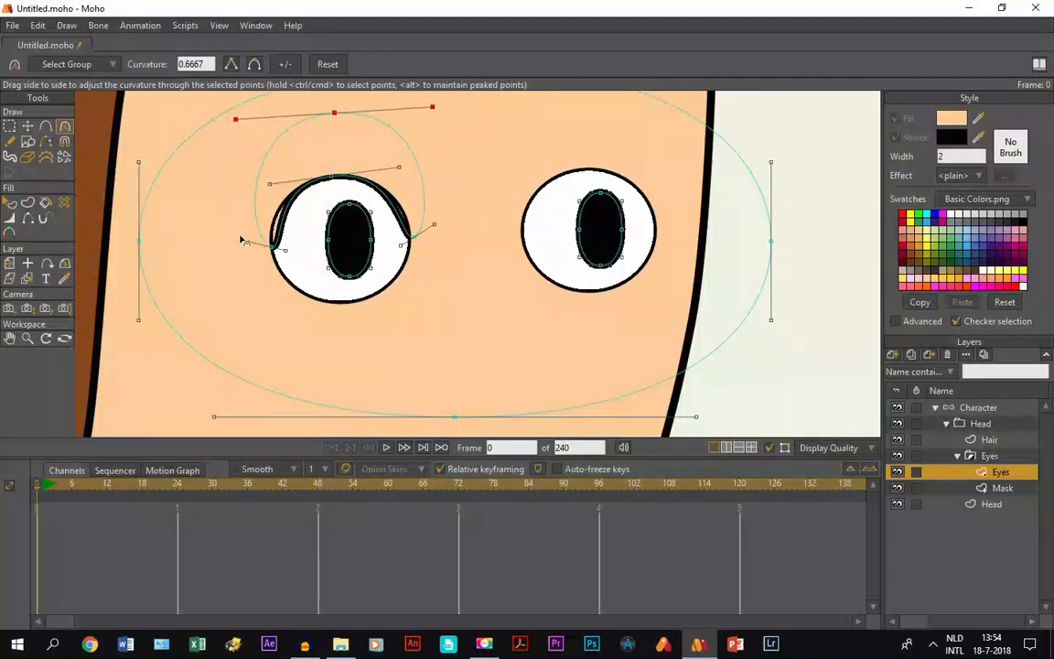
drag(270, 246, 47, 168)
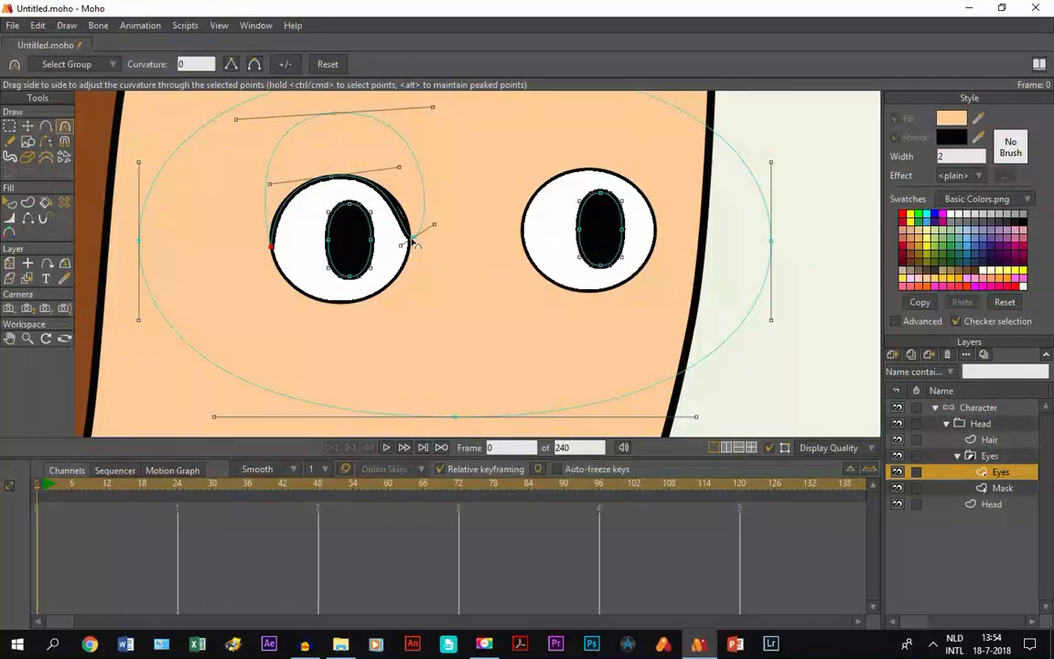
Move the eyelid's side corners and lower middle point just outside the left eye's outline, then check the eye without construction curves.
click(27, 126)
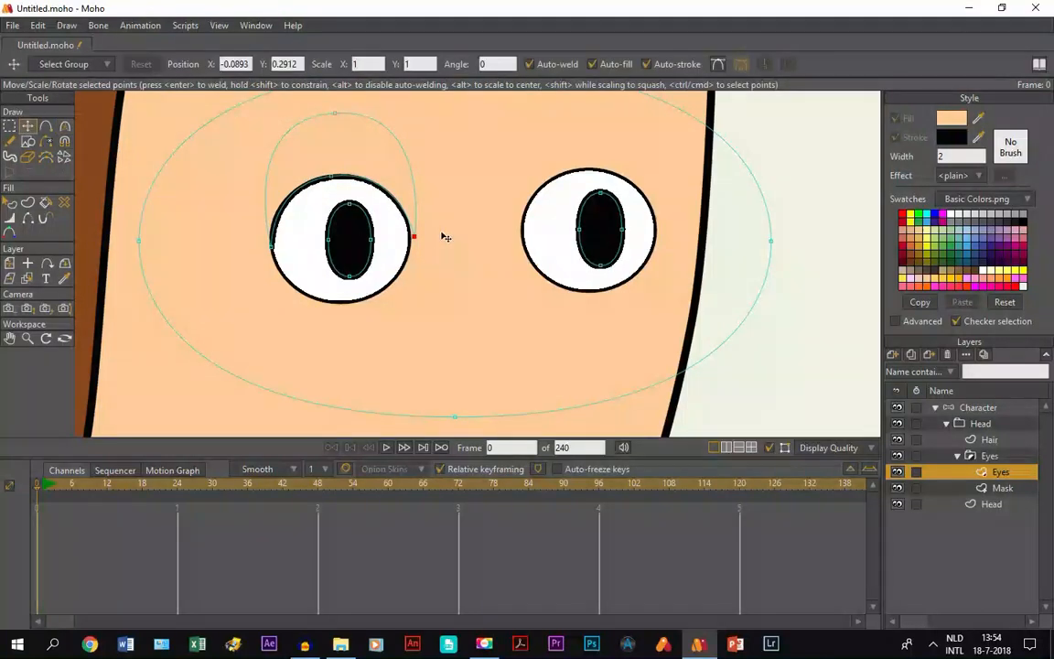
drag(424, 238, 421, 244)
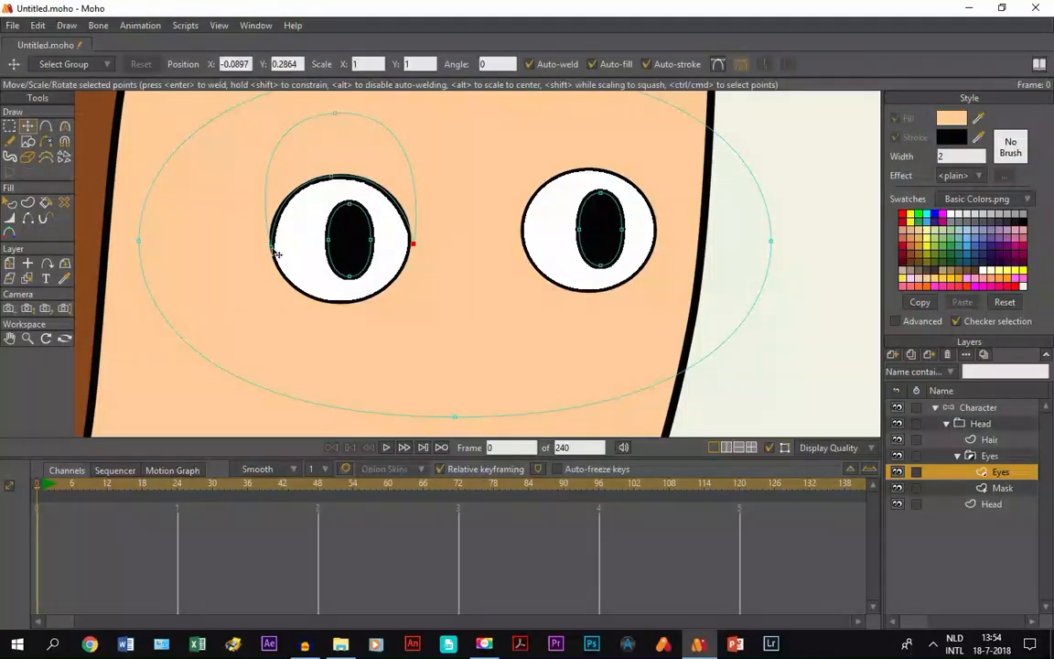
drag(273, 247, 263, 242)
click(332, 179)
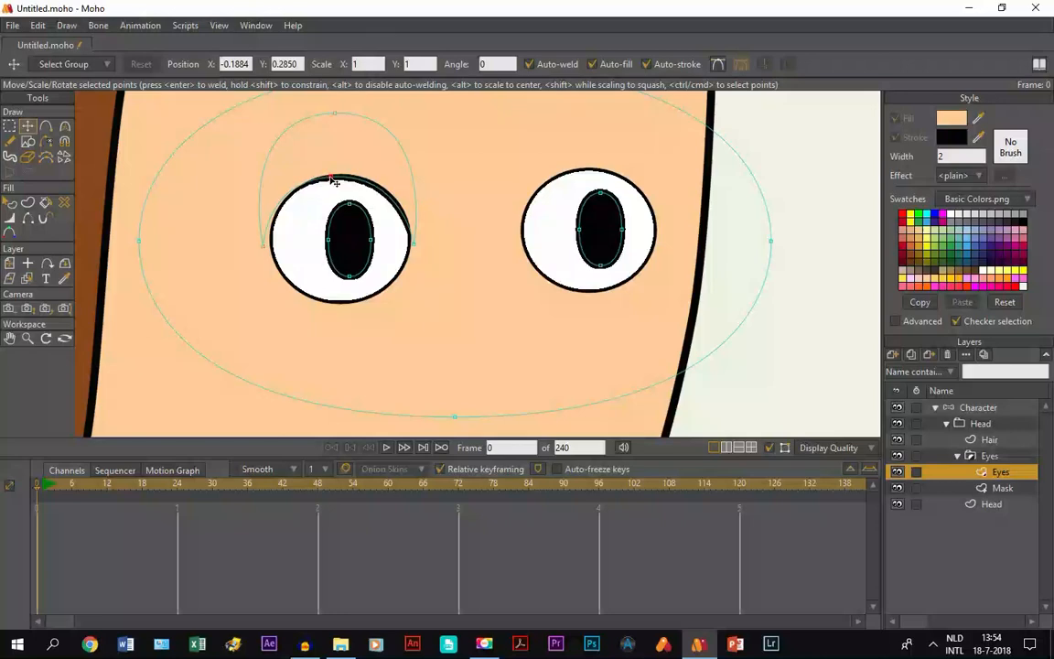
mouse_move(332, 179)
mouse_down()
mouse_move(328, 217)
mouse_move(326, 195)
mouse_move(339, 234)
mouse_move(344, 172)
mouse_up()
click(770, 448)
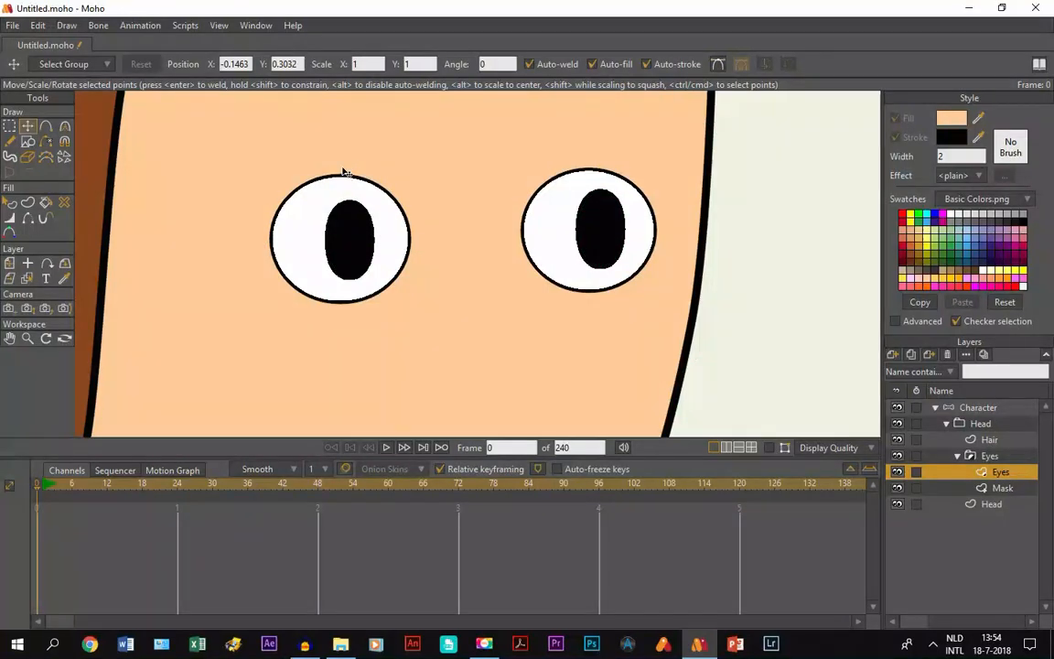
click(771, 448)
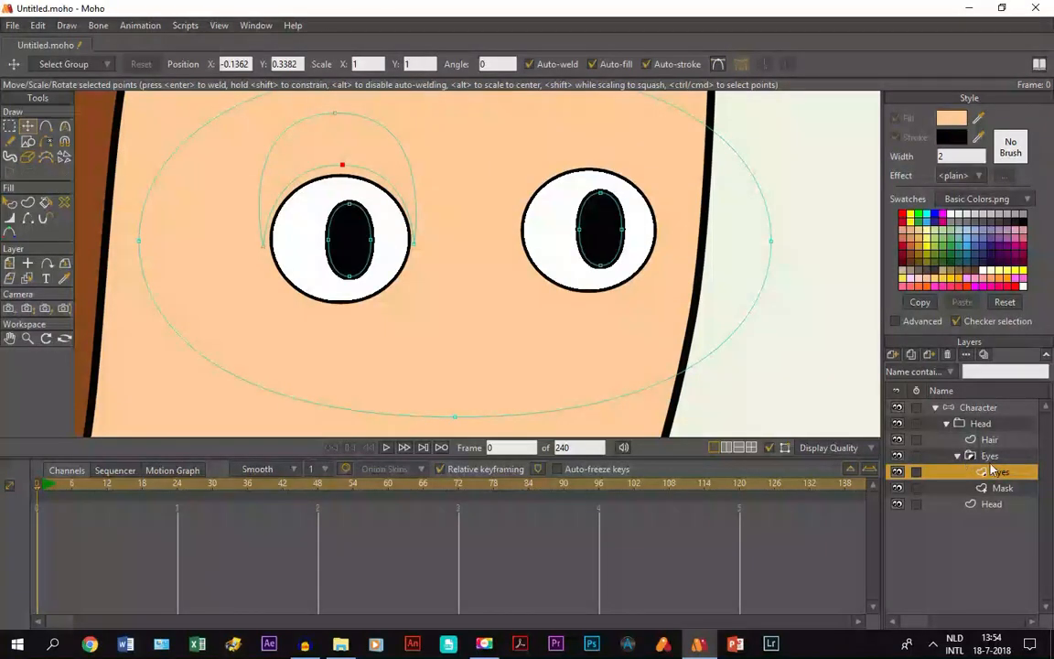
Duplicate the left eye's upper eyelid, flip the copy vertically and move it up slightly against the eye's lower edge as the lower eyelid.
click(356, 150)
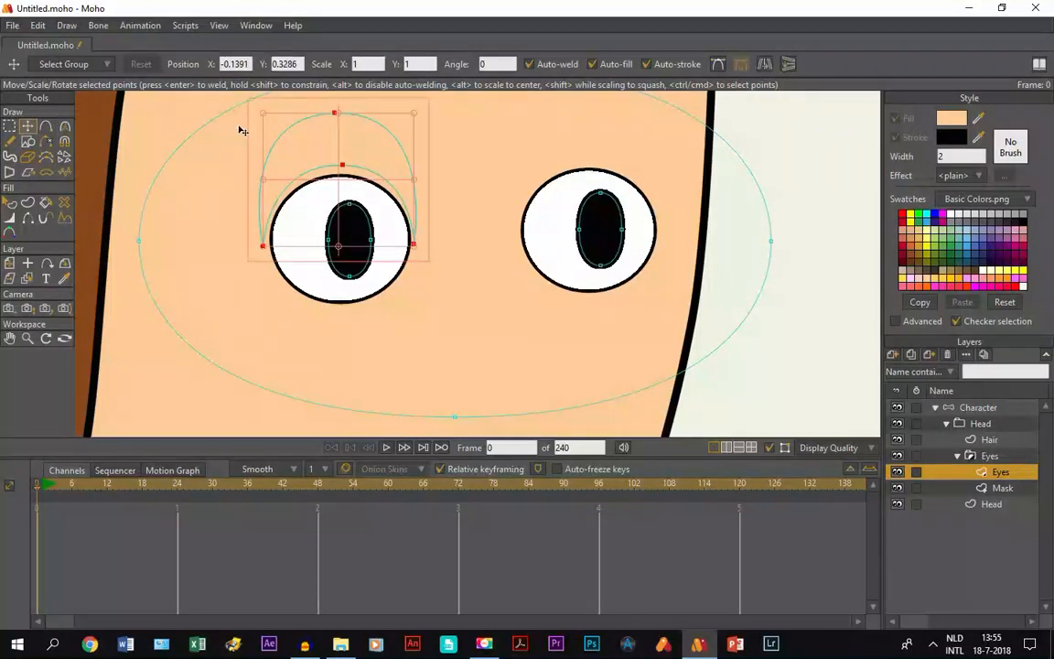
click(788, 64)
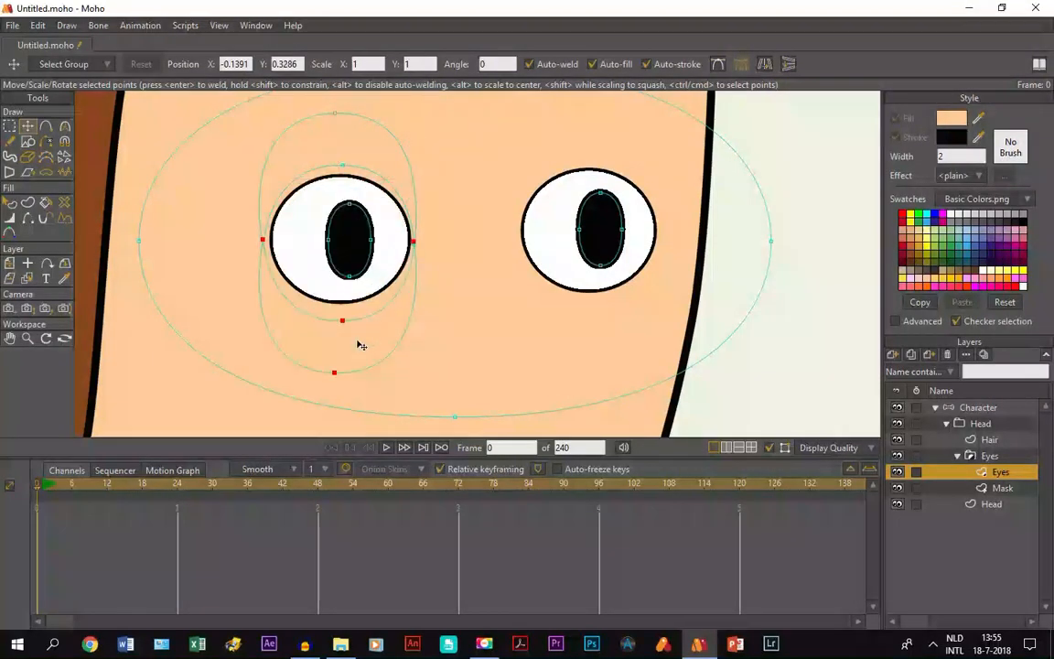
drag(357, 342, 358, 330)
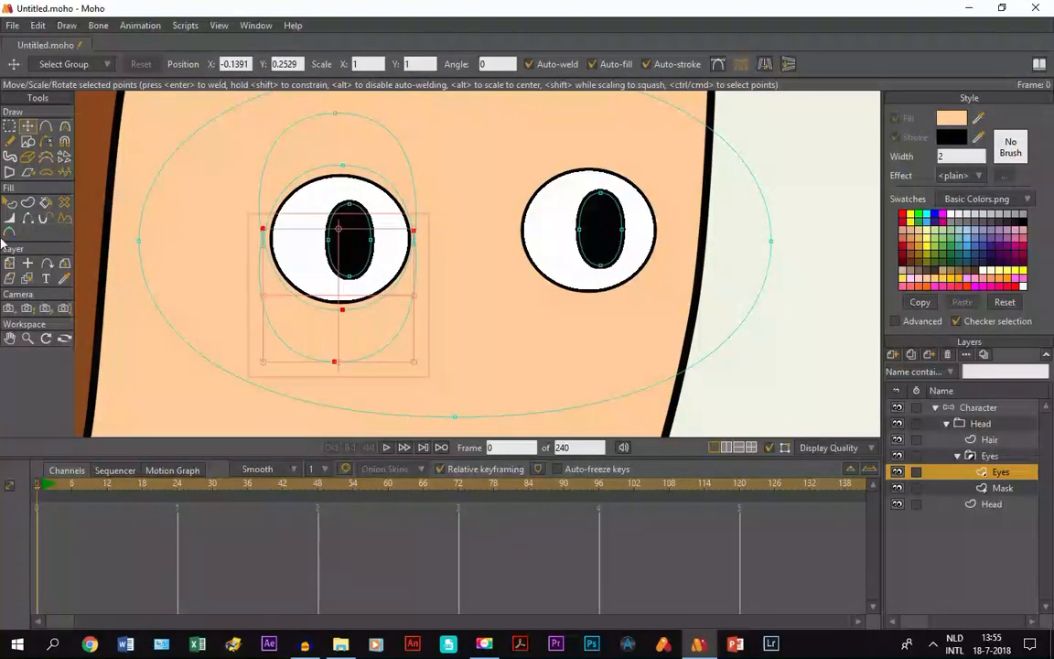
Copy both eyelids of the left eye and place the pasted pair around the right eye.
ctrl+shift+click(349, 137)
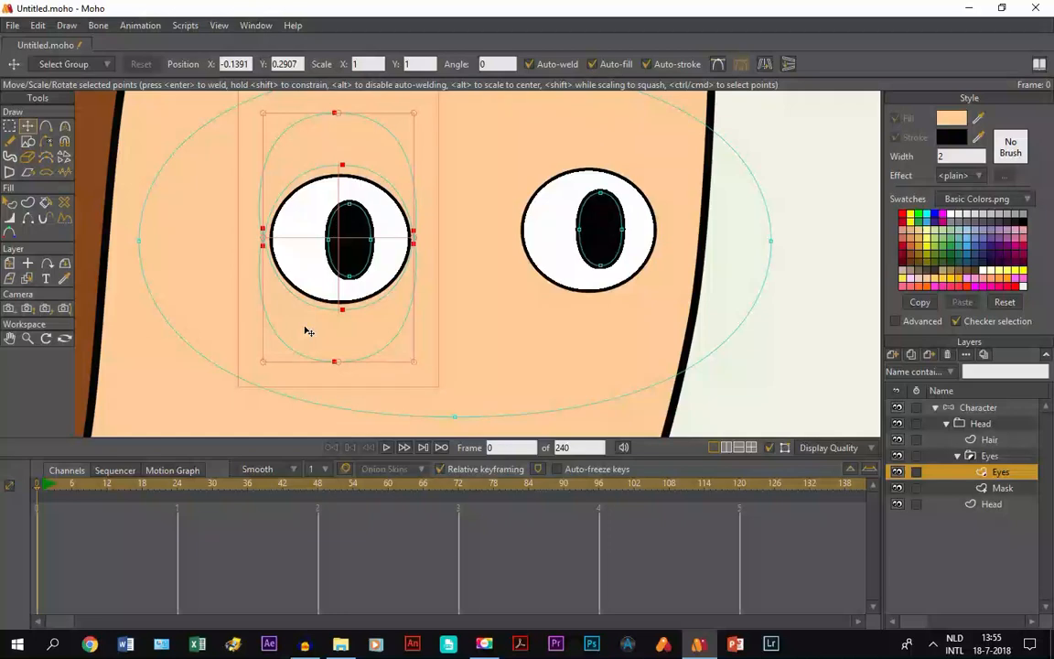
key(ctrl+c)
key(ctrl+v)
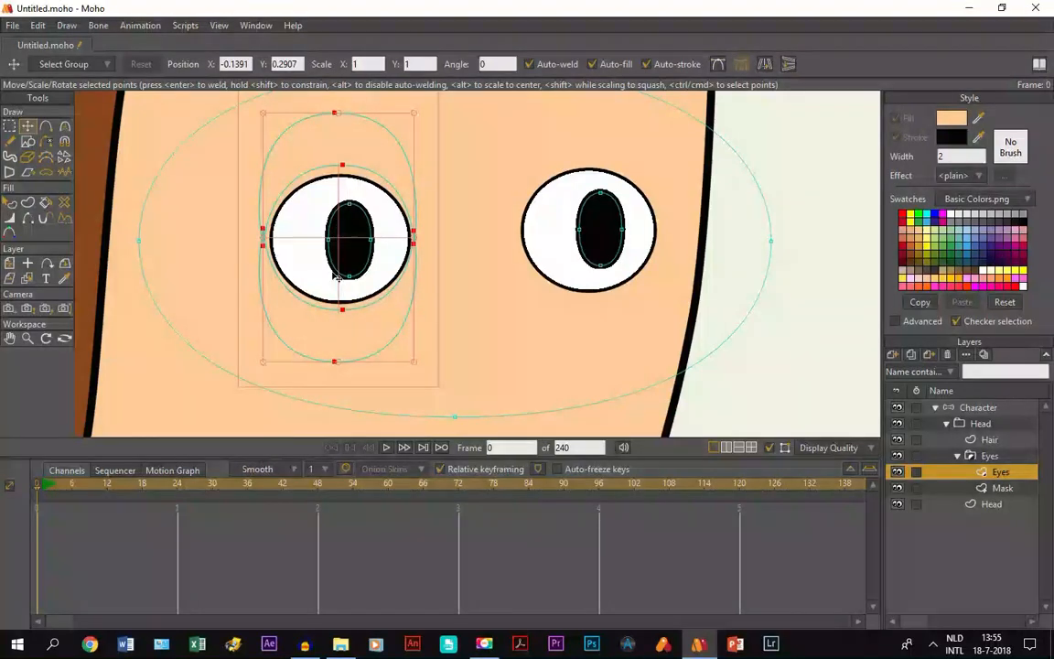
drag(333, 275, 588, 277)
scroll(454, 301, down, 3)
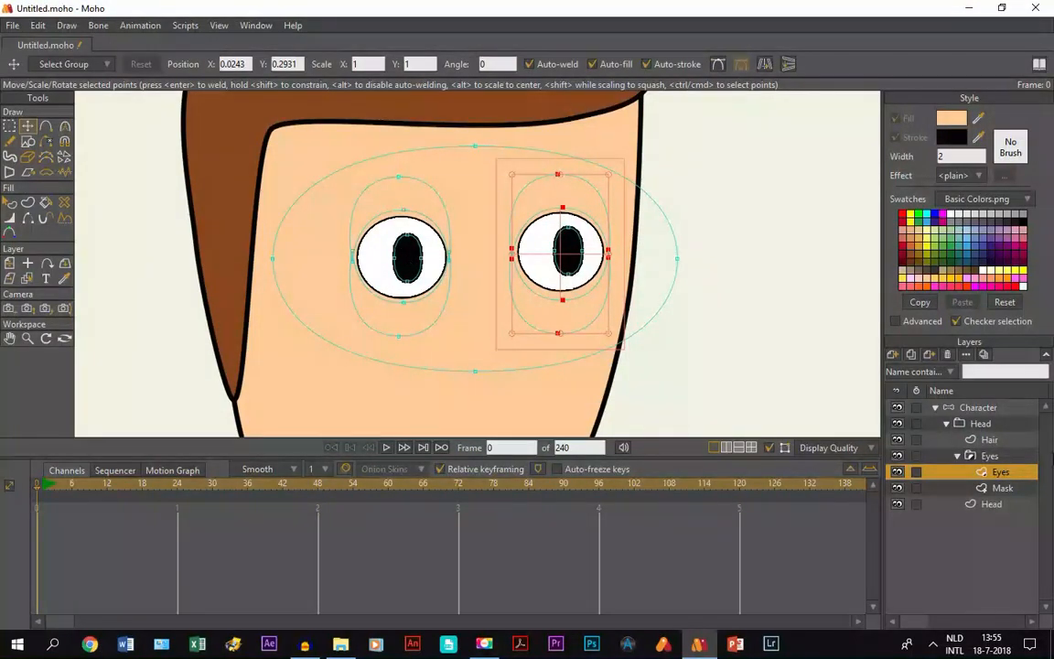
Collapse the Eyes group and add a vector layer named Nose directly above the Head layer.
click(960, 457)
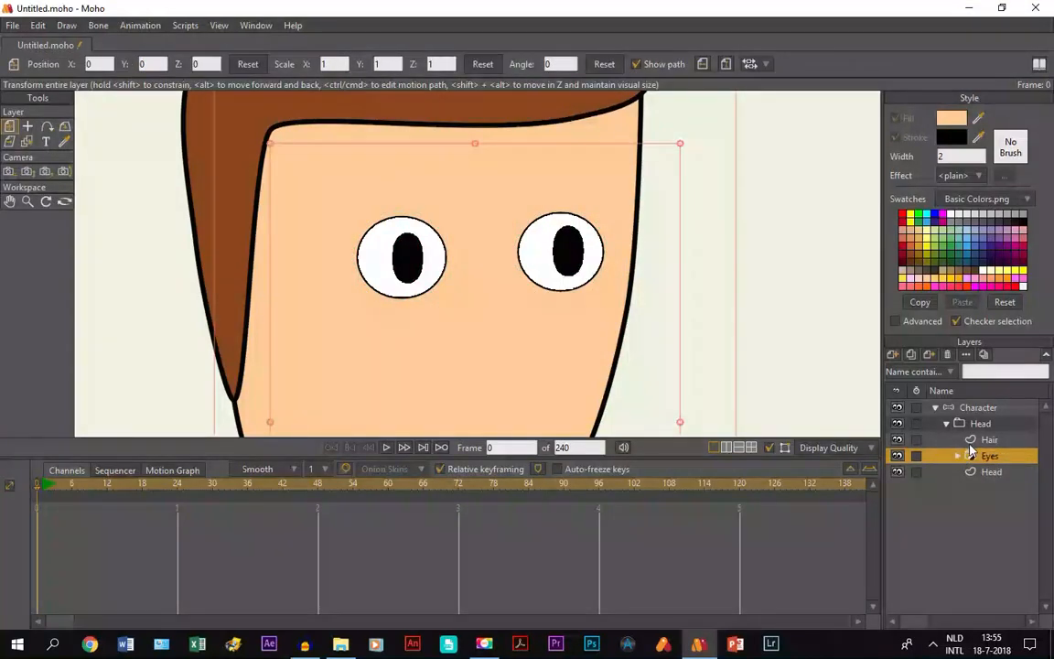
click(980, 482)
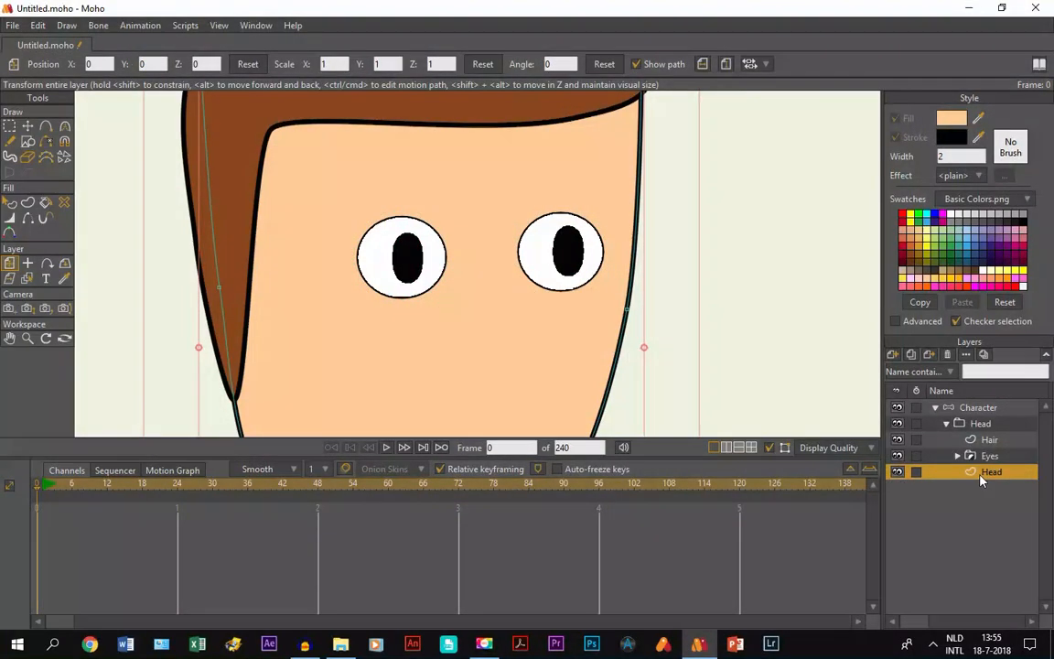
click(13, 338)
scroll(393, 292, down, 3)
drag(427, 297, 421, 247)
scroll(433, 283, up, 1)
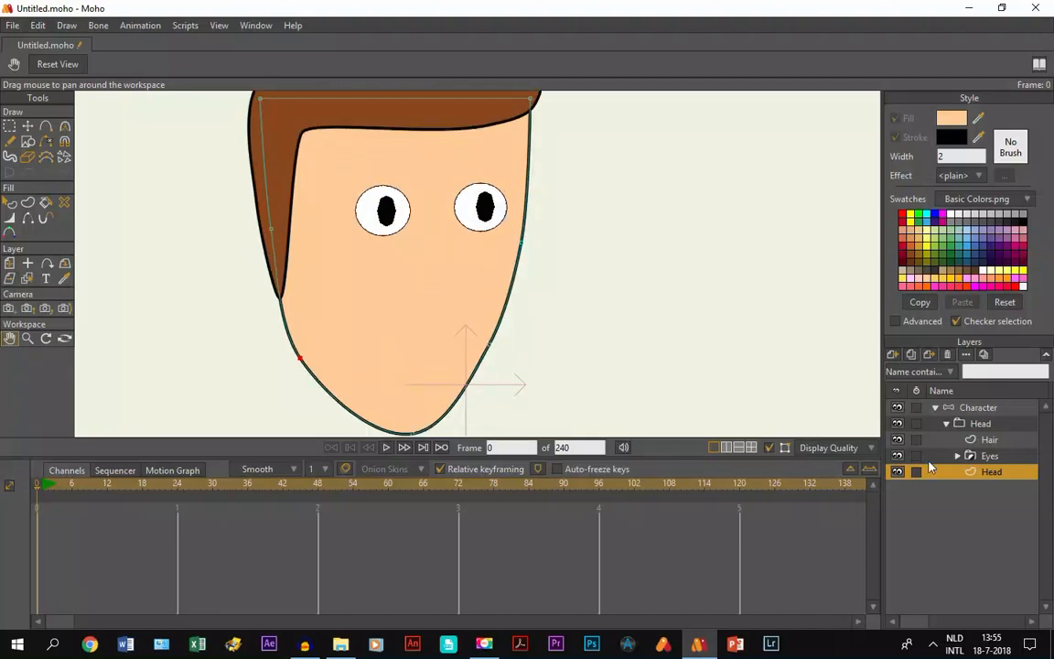
click(892, 354)
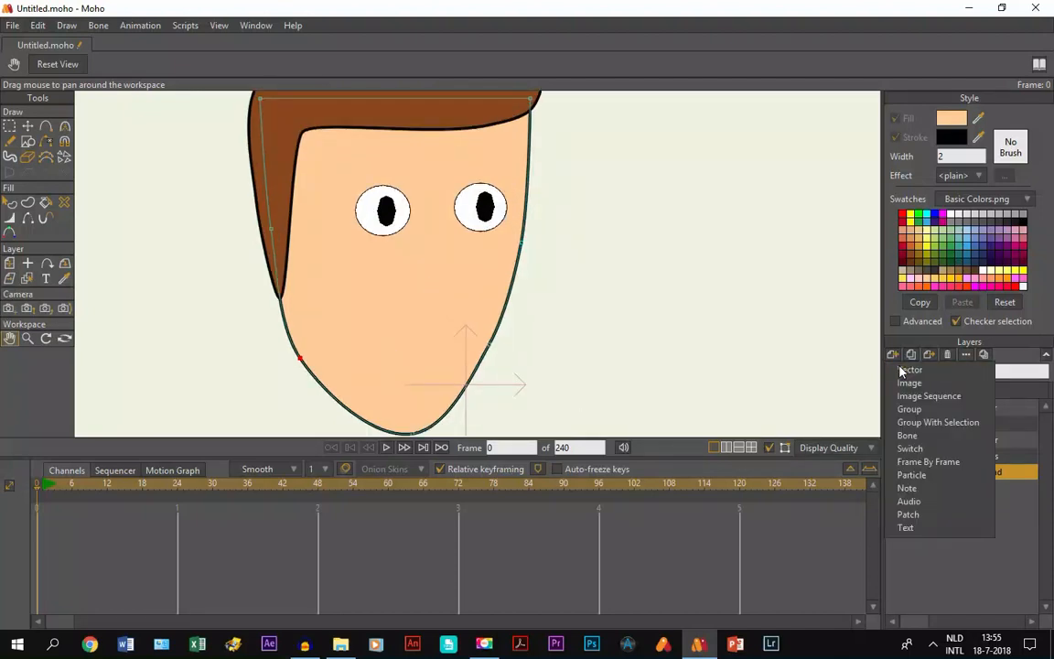
click(906, 370)
double_click(997, 470)
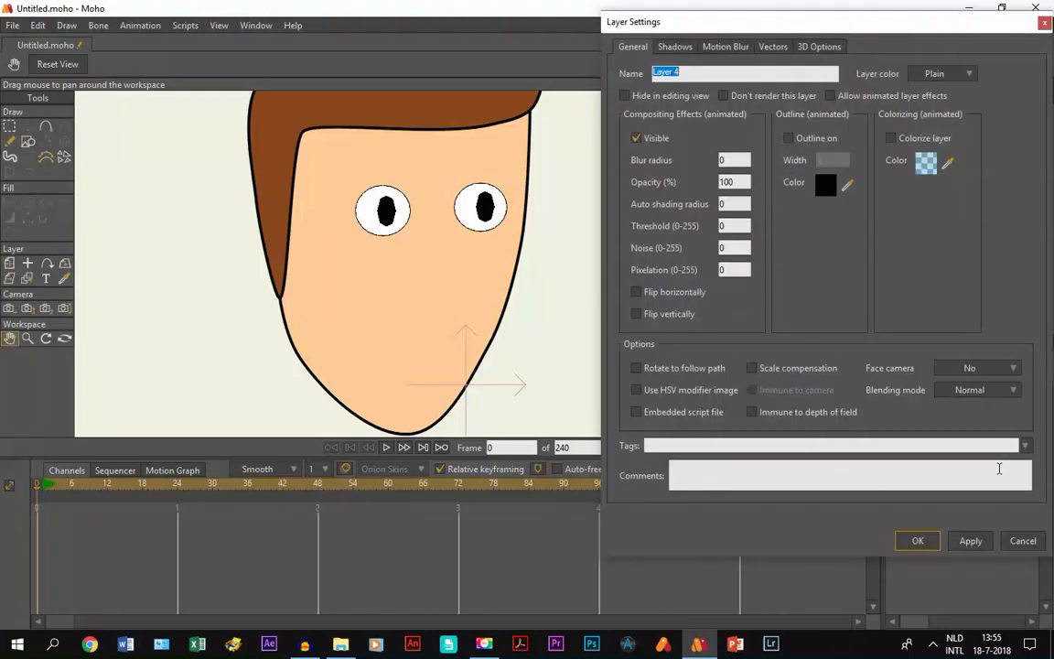
key(Caps_Lock)
text(N)
key(Caps_Lock)
text(ose)
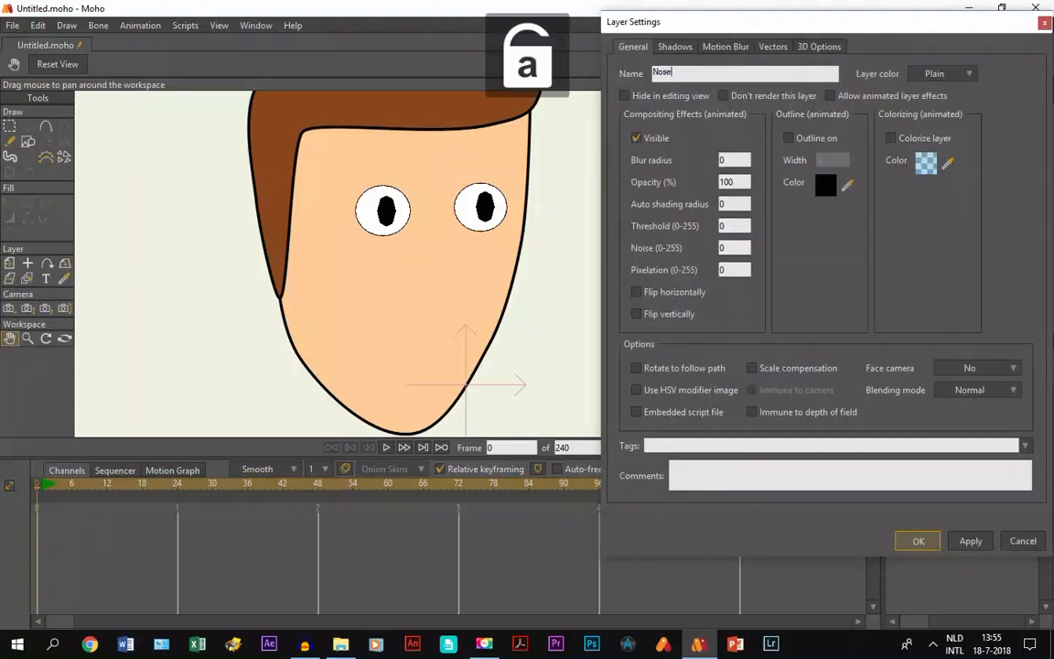
key(Return)
Draw a four-point nose line from between the eyes down to a hooked tip, and paint it with the black stroke of width 2.
click(47, 131)
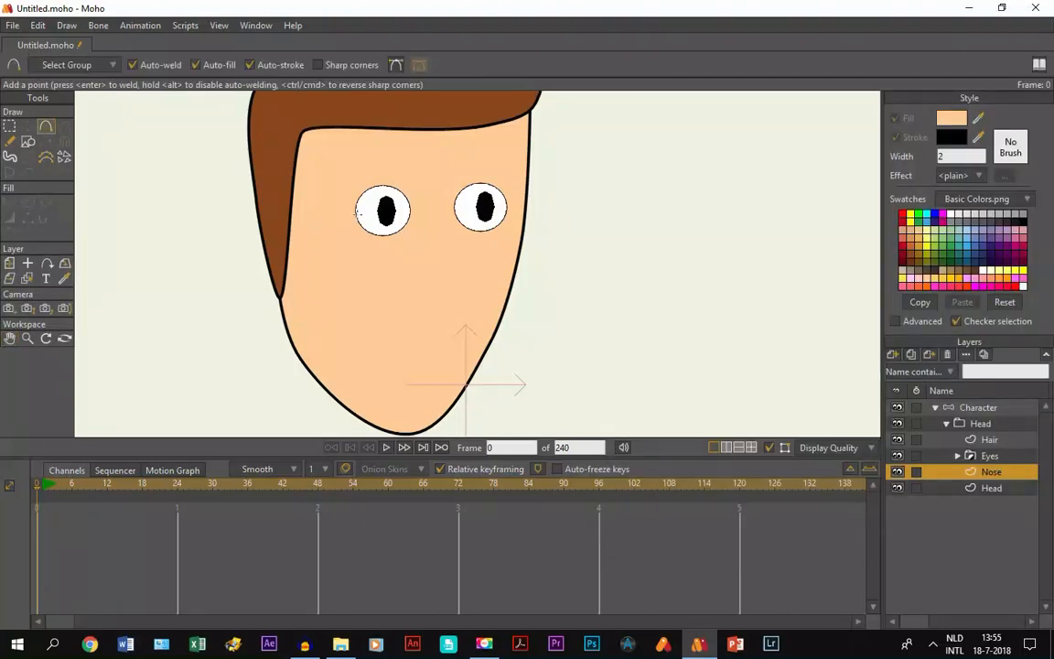
drag(434, 221, 448, 314)
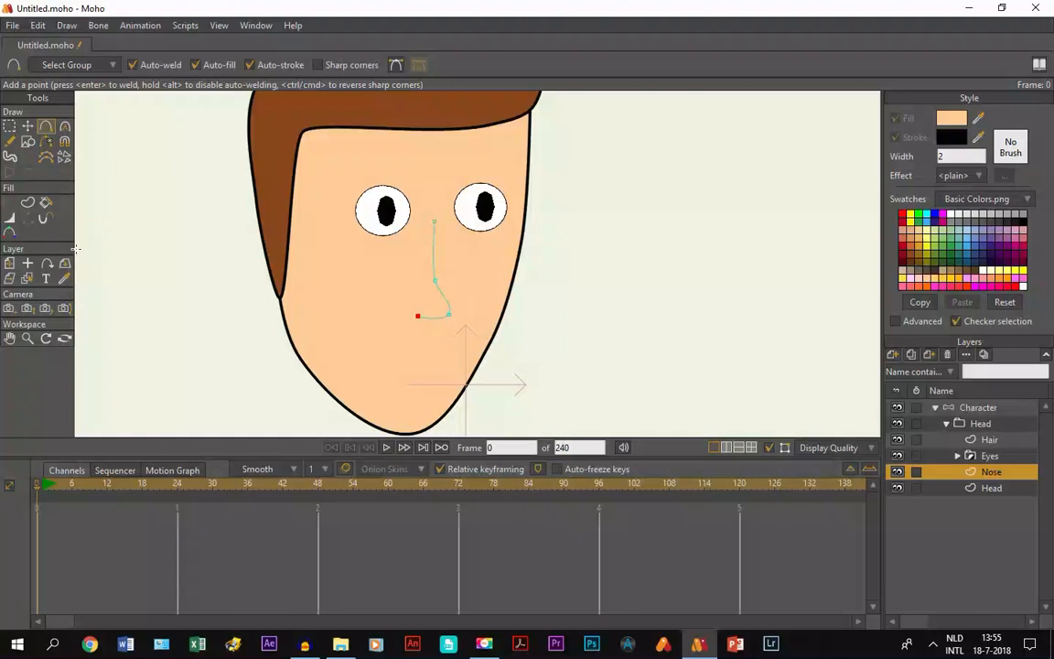
click(44, 203)
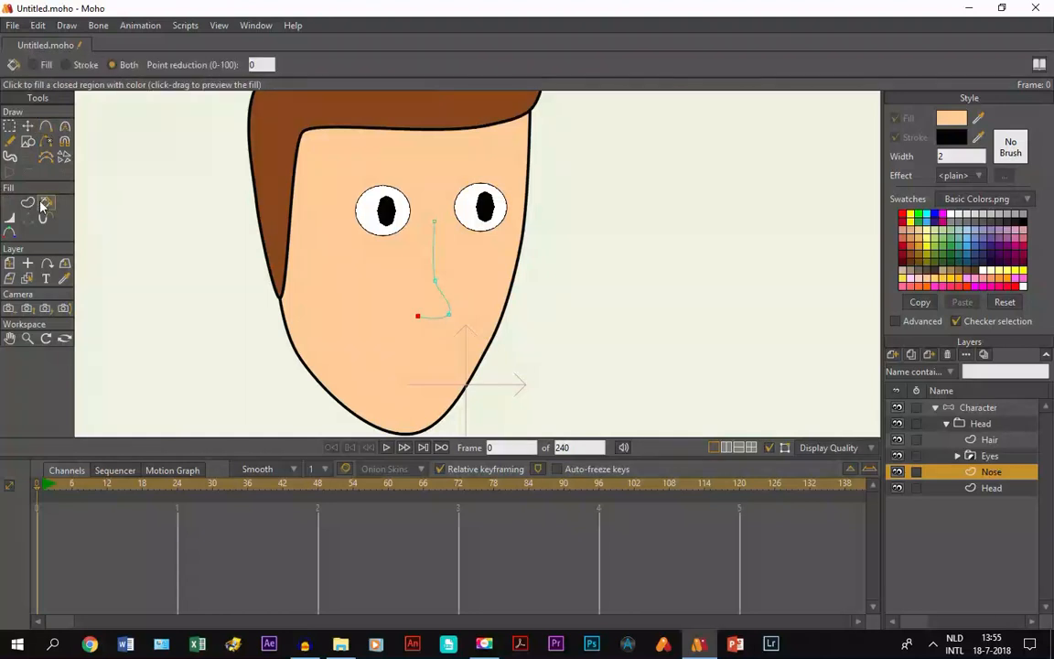
click(422, 251)
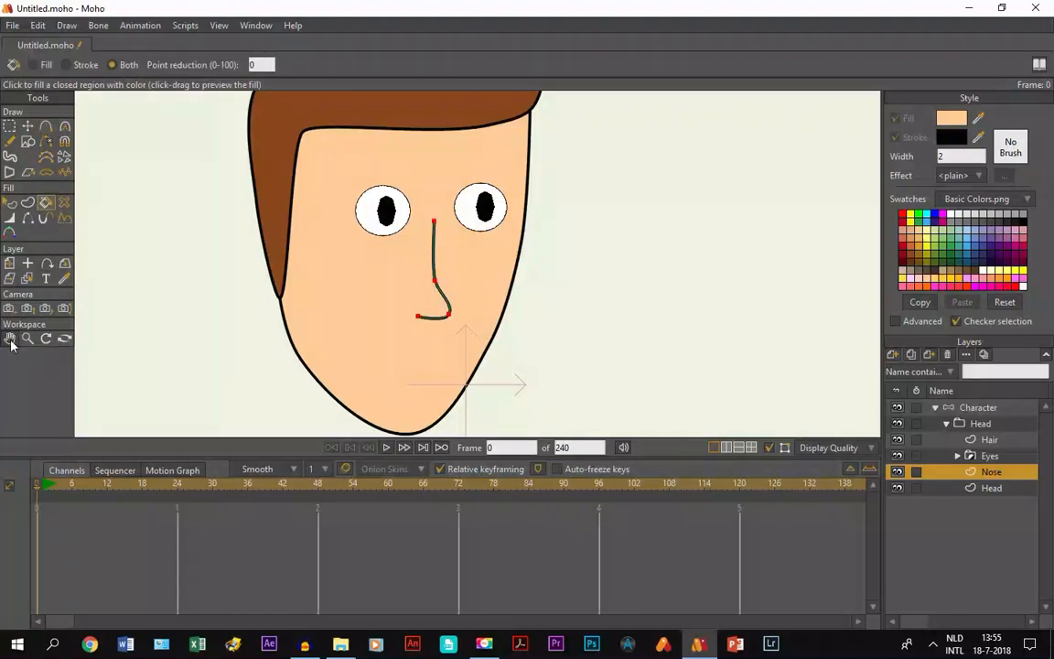
click(10, 340)
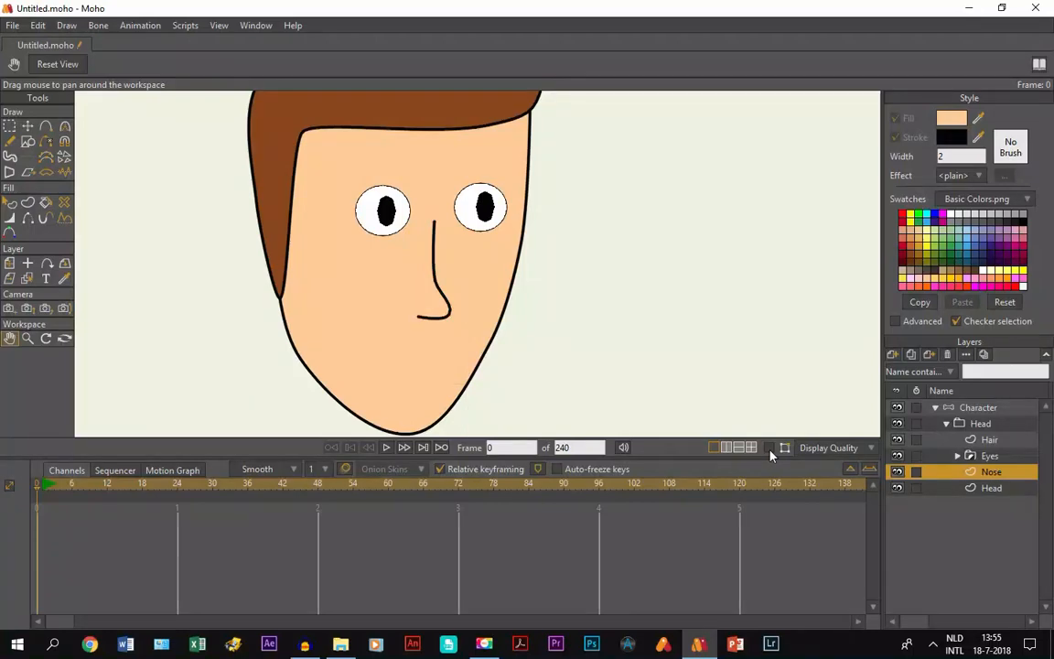
click(769, 449)
Taper the nose line's upper end to a fine point with the Line Width tool, then check the face without construction curves.
scroll(550, 338, up, 4)
drag(474, 261, 563, 335)
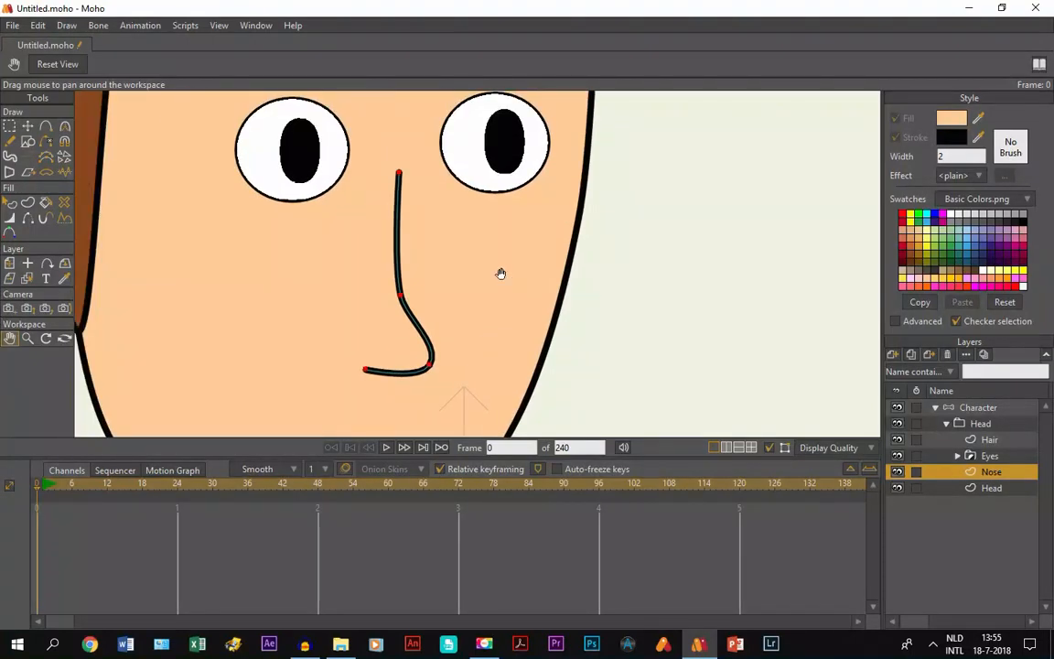
scroll(431, 249, up, 3)
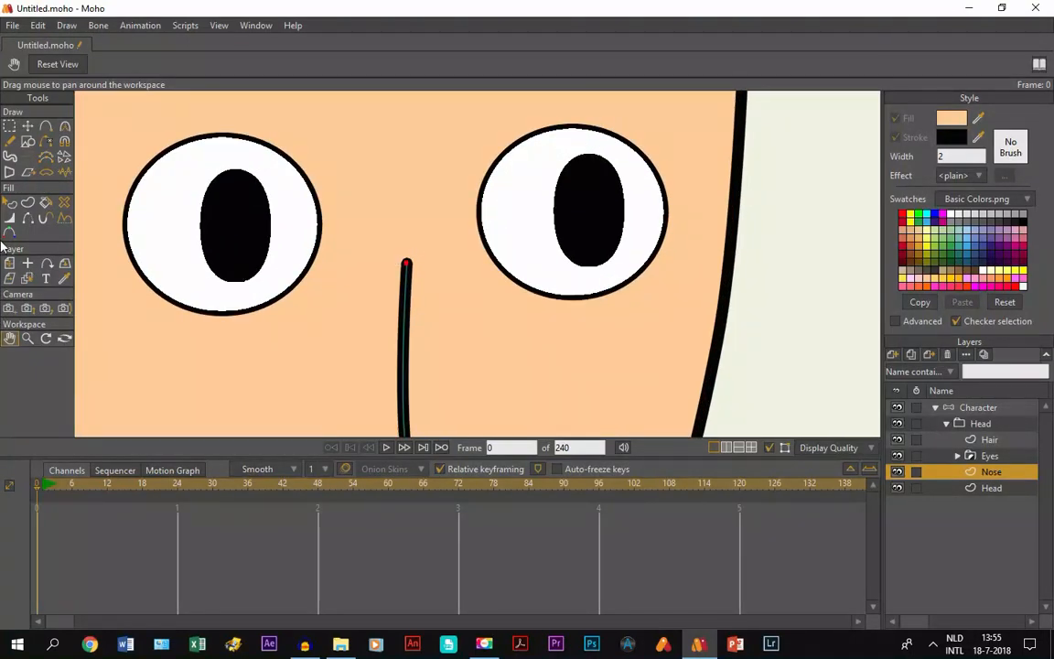
click(29, 126)
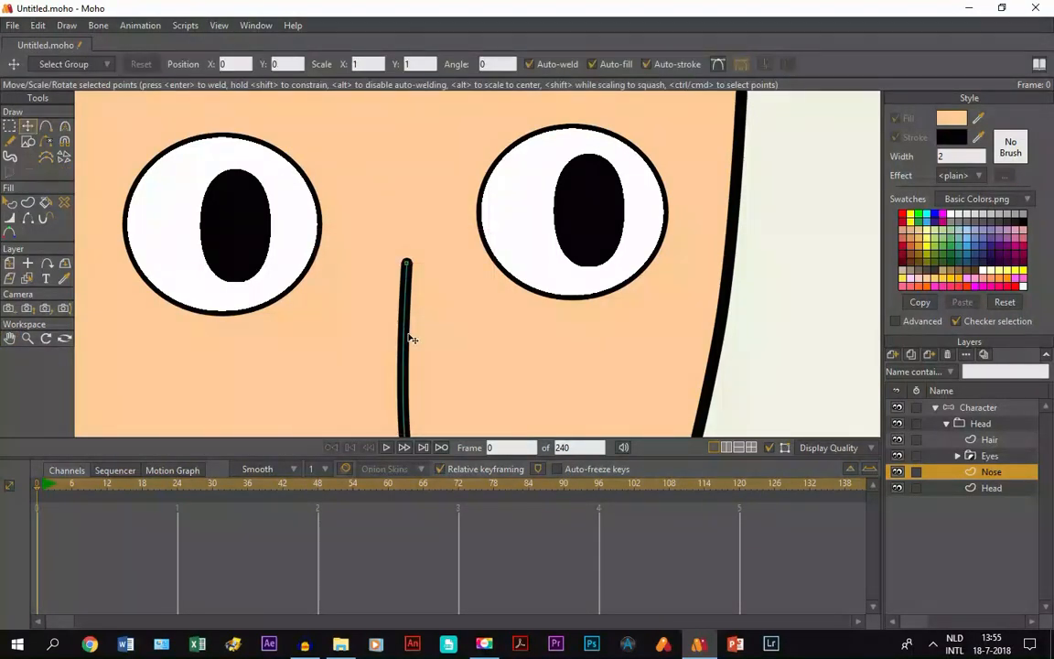
click(10, 218)
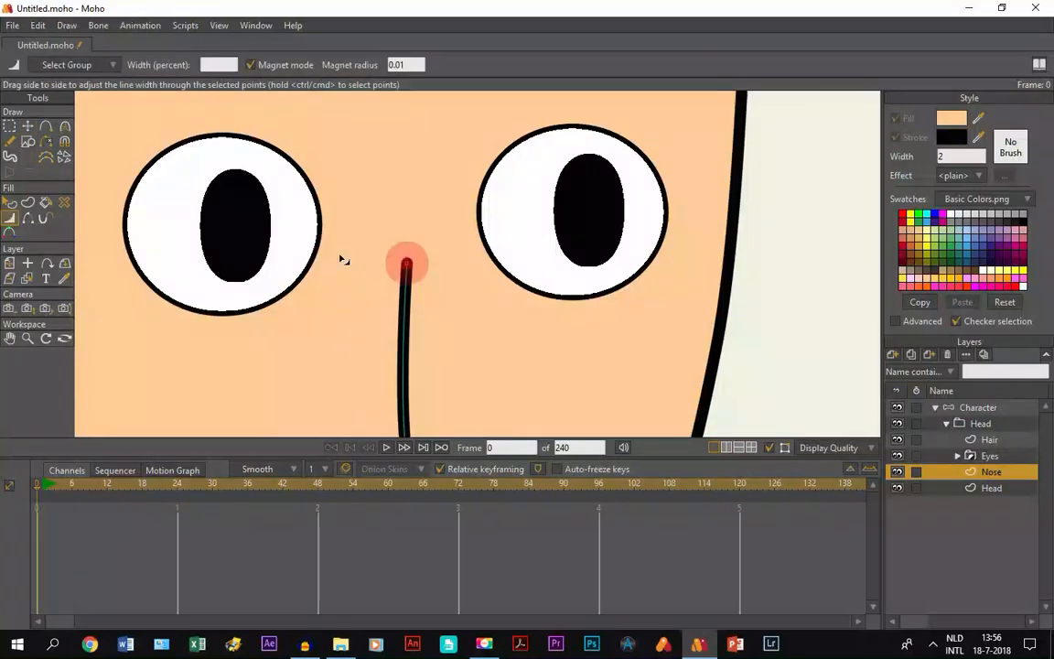
click(408, 266)
drag(408, 266, 328, 244)
key(Return)
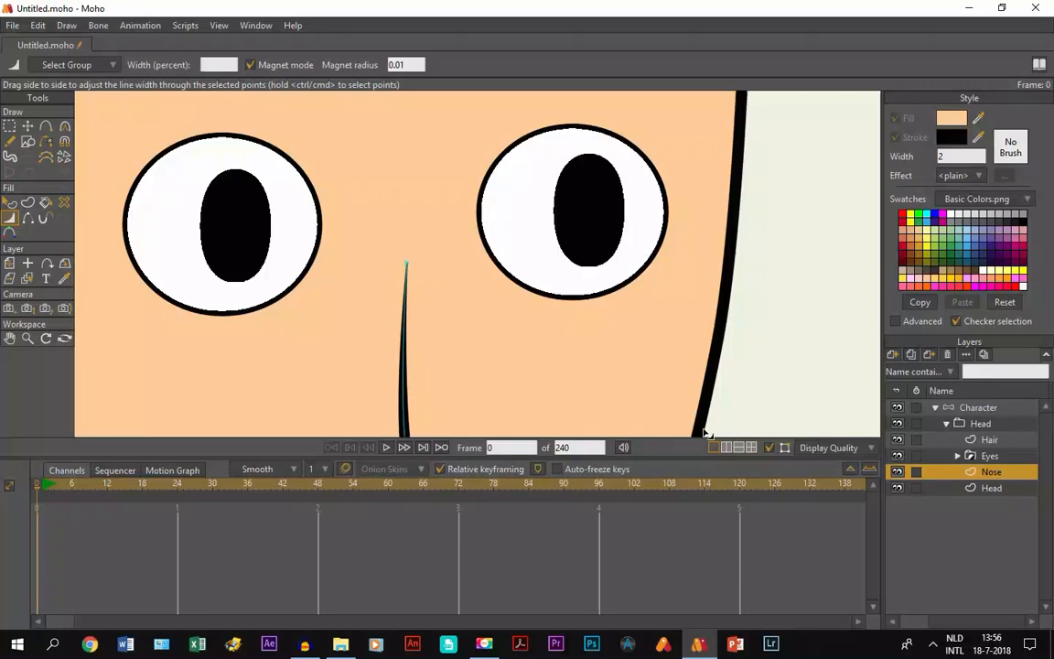
click(768, 448)
scroll(420, 286, down, 3)
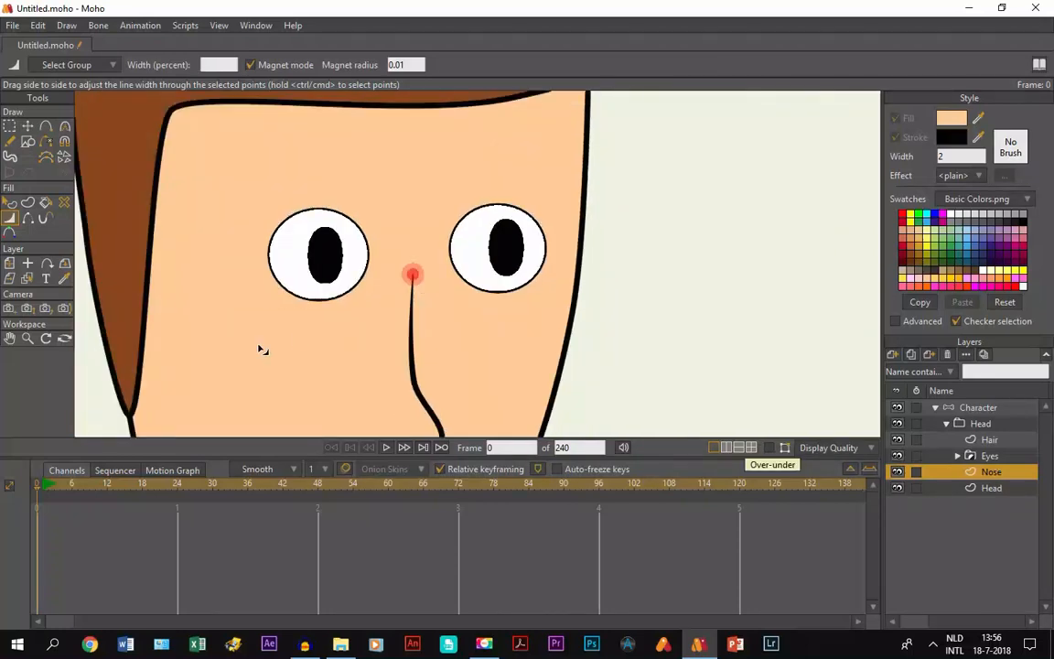
click(10, 340)
drag(388, 375, 407, 330)
scroll(404, 258, down, 5)
scroll(408, 280, down, 4)
scroll(406, 317, up, 5)
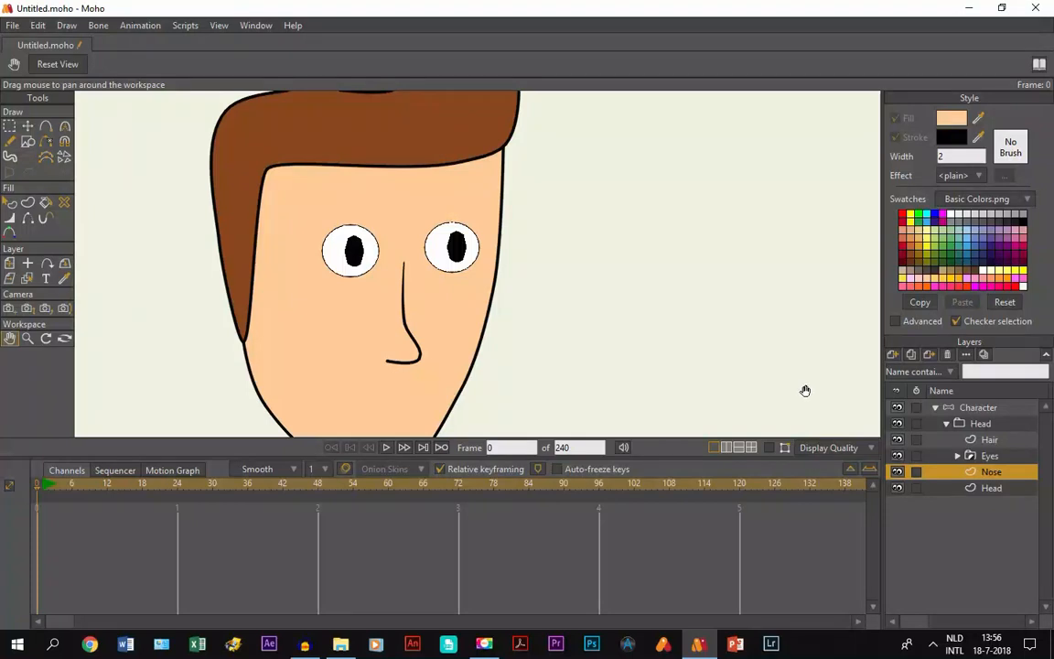
Add a vector layer named Eyebrows directly above the Eyes group.
click(983, 456)
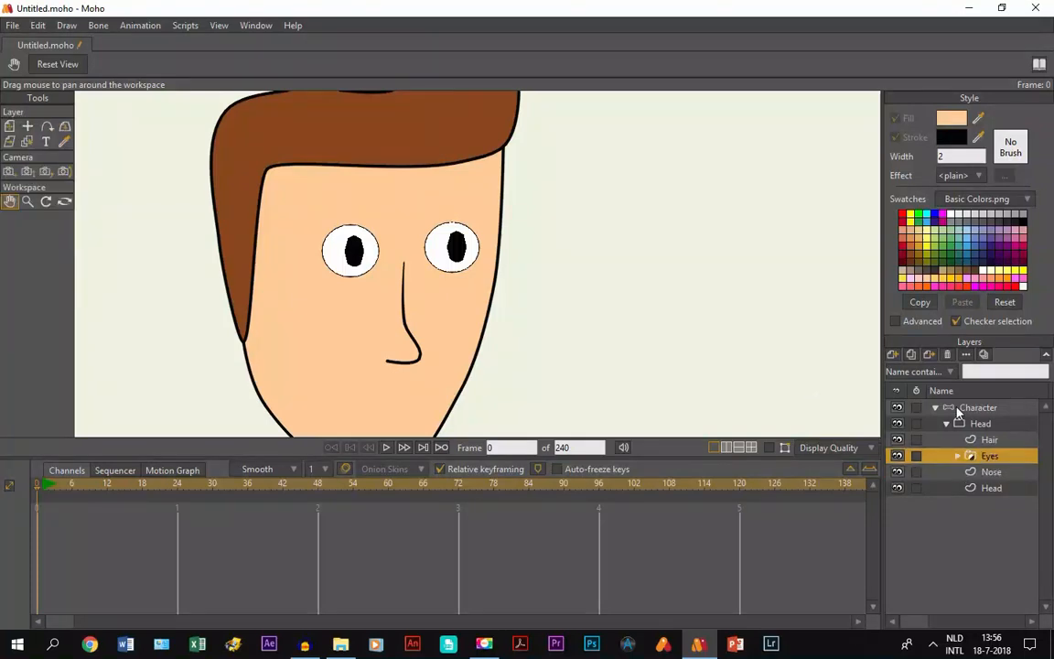
click(906, 358)
click(910, 370)
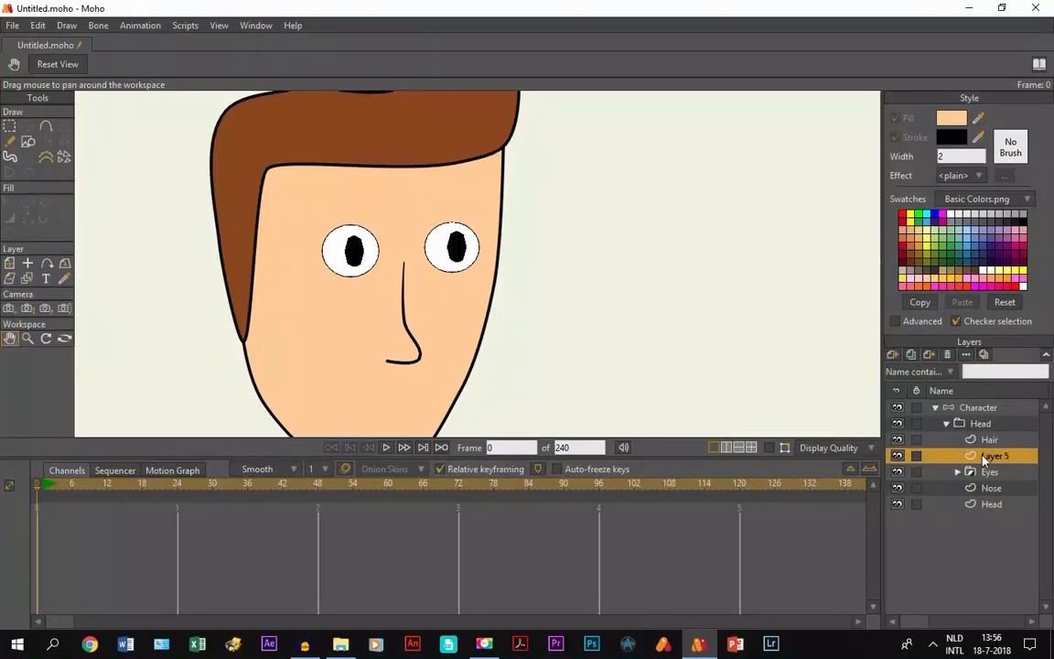
double_click(984, 457)
key(Caps_Lock)
text(E)
key(Caps_Lock)
text(y)
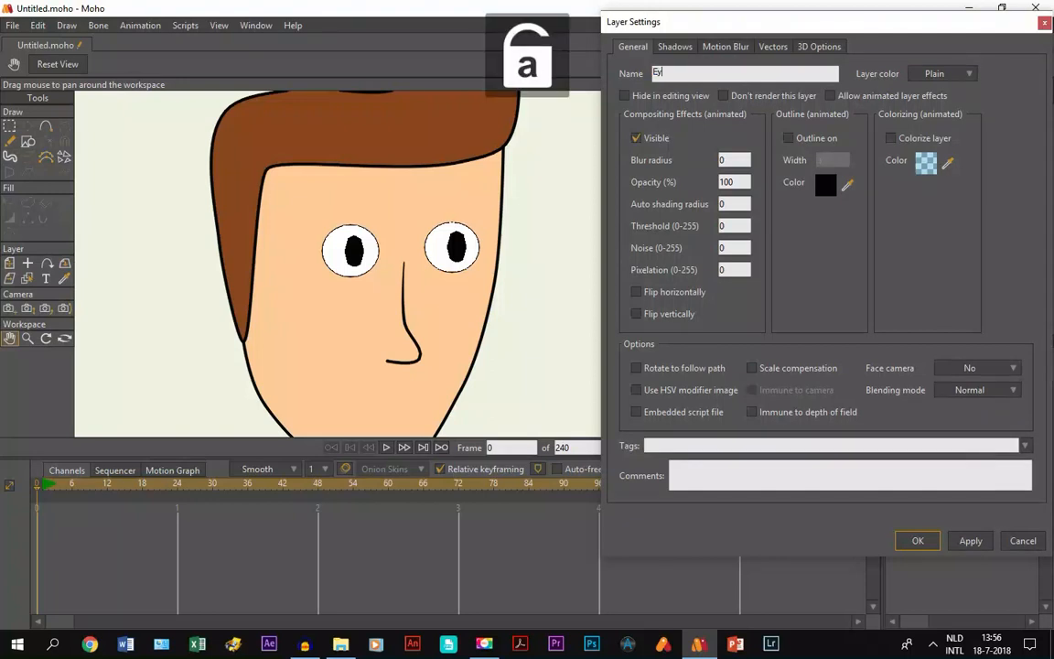
text(eb)
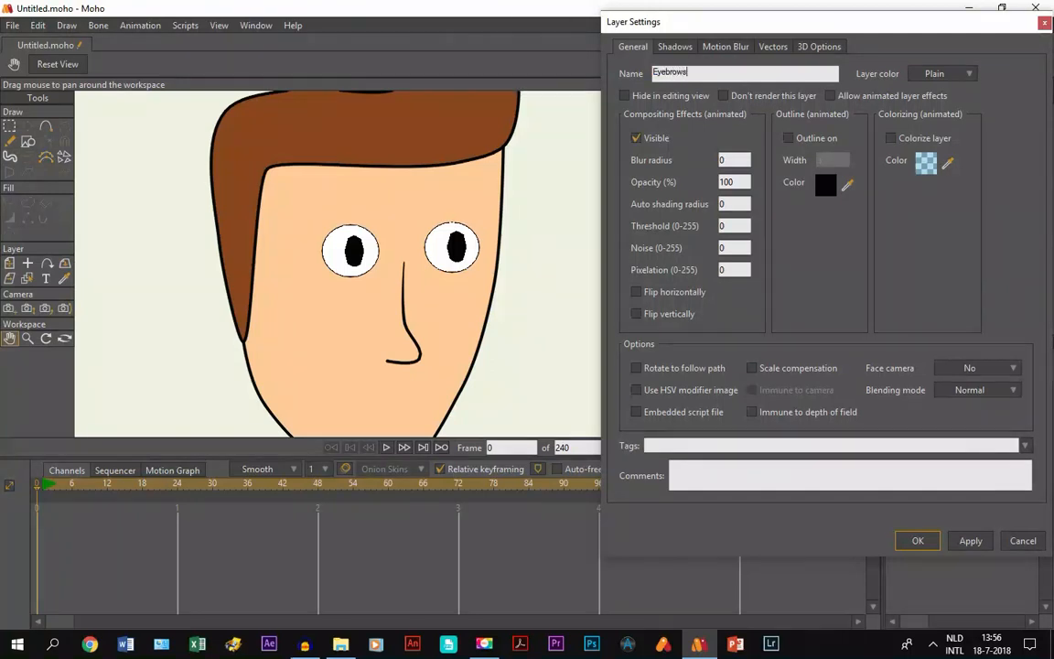
text(rows)
key(Return)
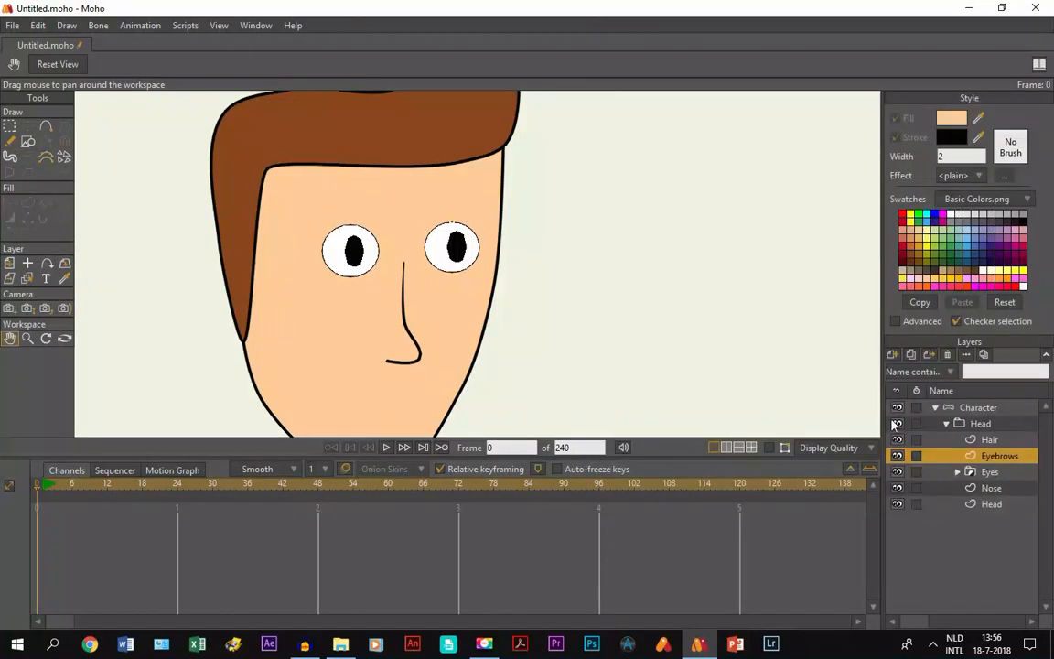
Draw a three-point arched eyebrow above the left eye and paint it with the black stroke of width 2.
click(52, 131)
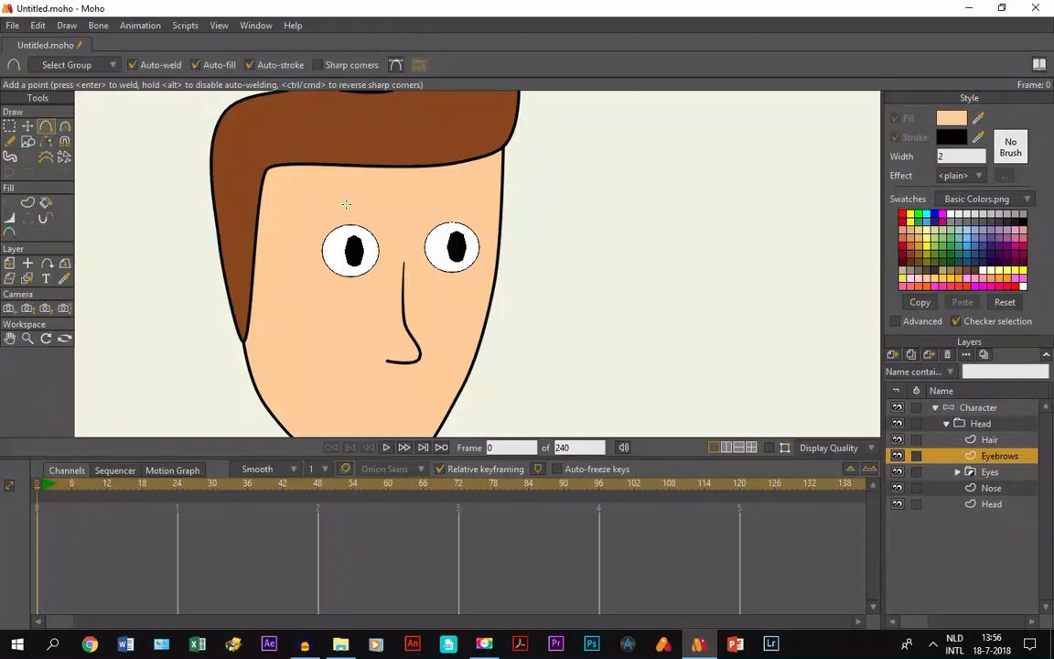
click(769, 448)
click(46, 202)
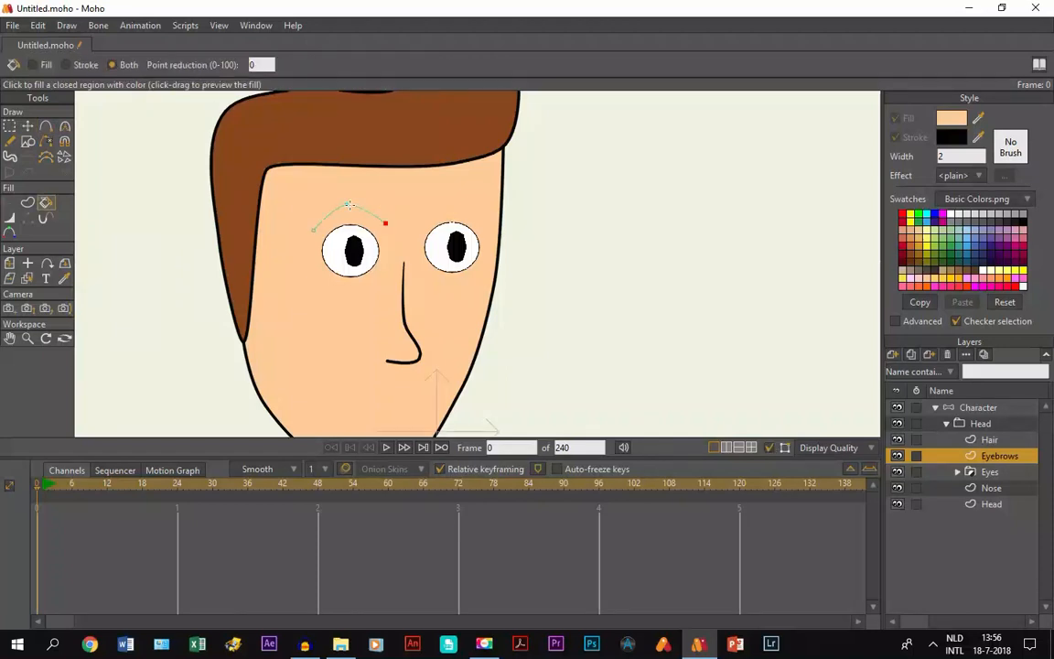
scroll(336, 213, up, 3)
click(330, 213)
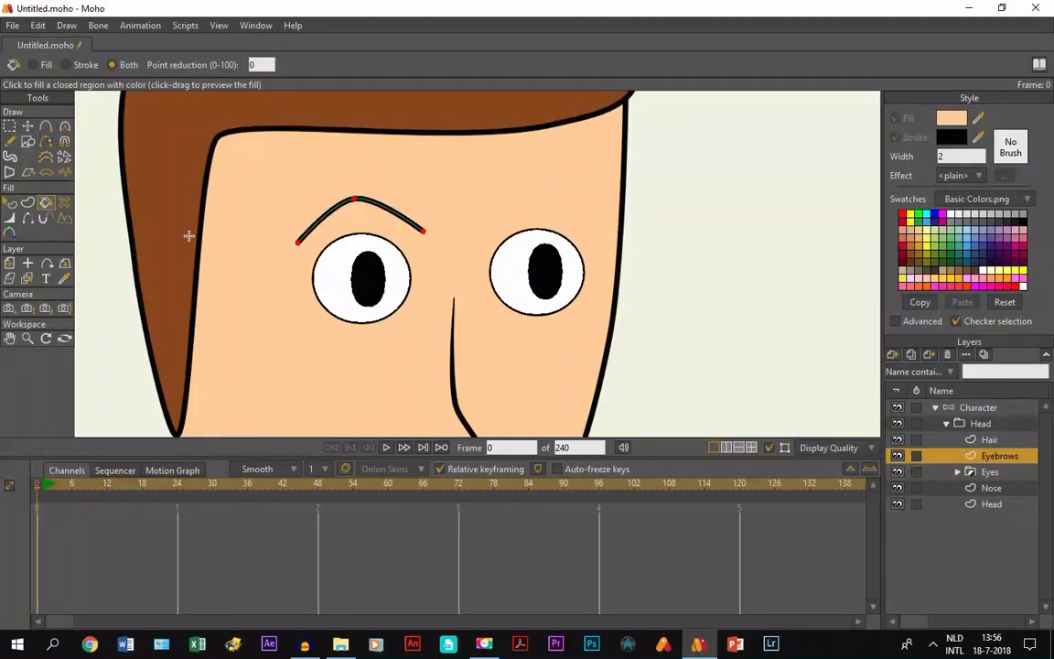
Round the left eyebrow's arch by setting its middle point's curvature to 0.30.
click(27, 125)
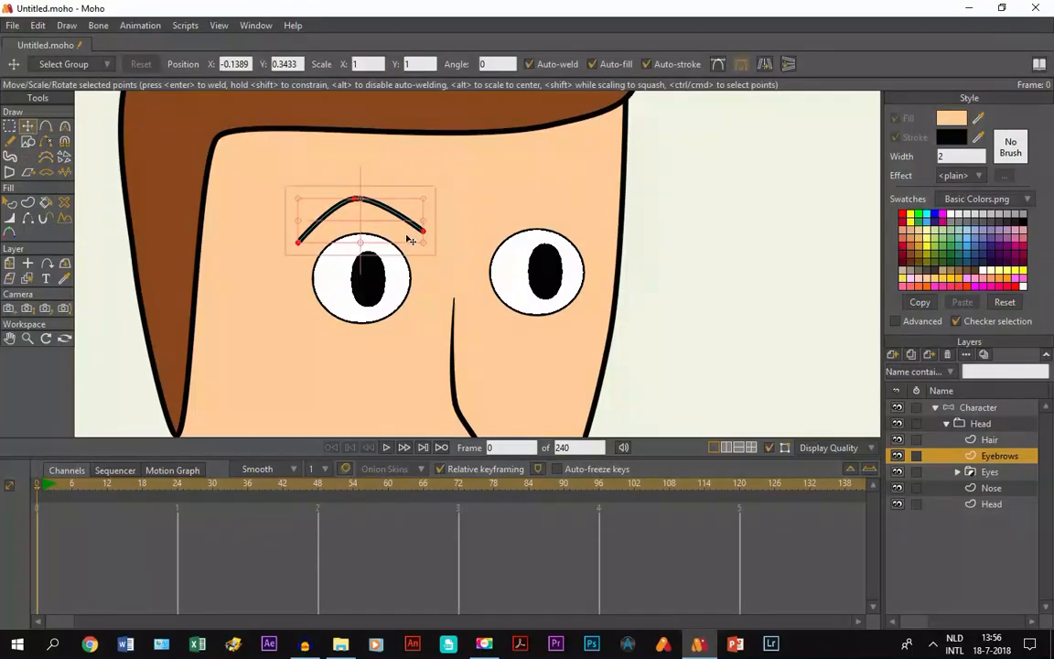
click(359, 200)
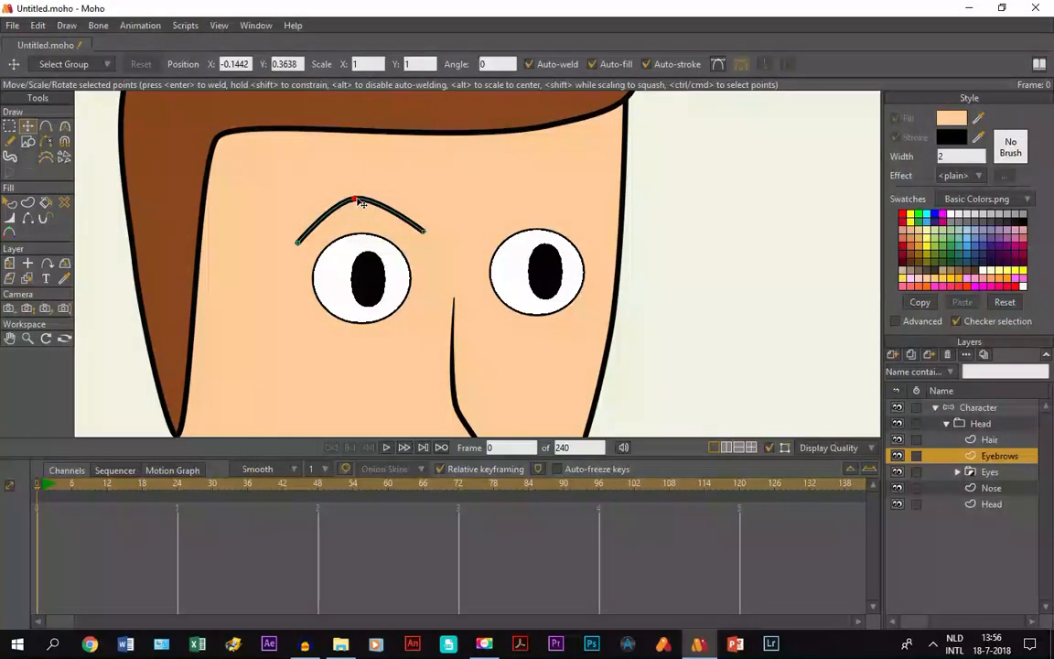
click(64, 126)
drag(519, 256, 729, 312)
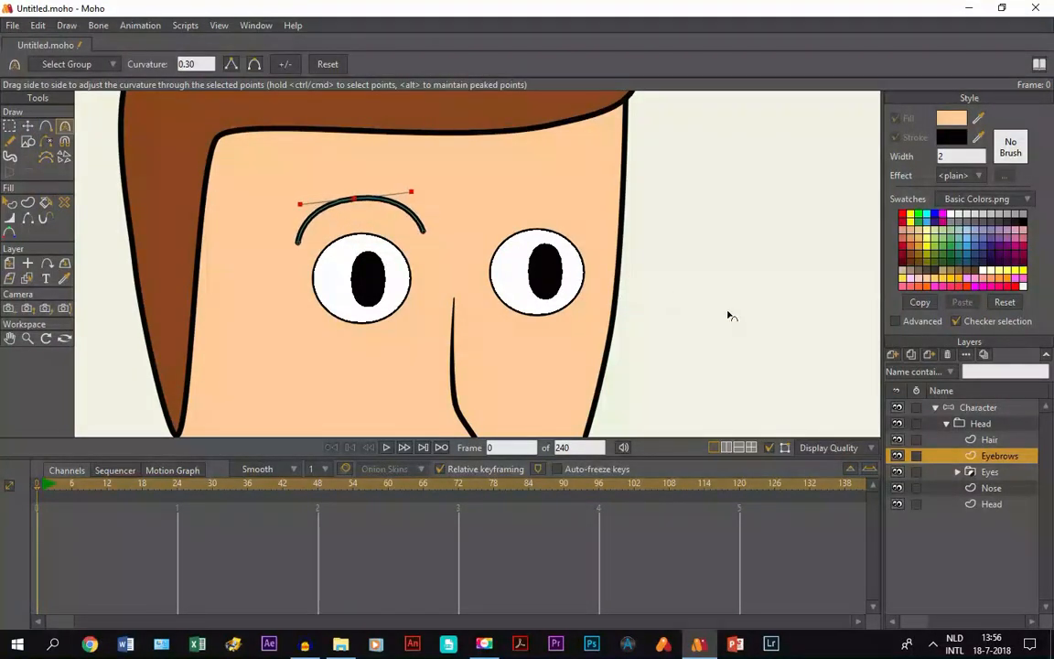
Raise both end points of the left eyebrow slightly to make its arch flatter.
click(28, 125)
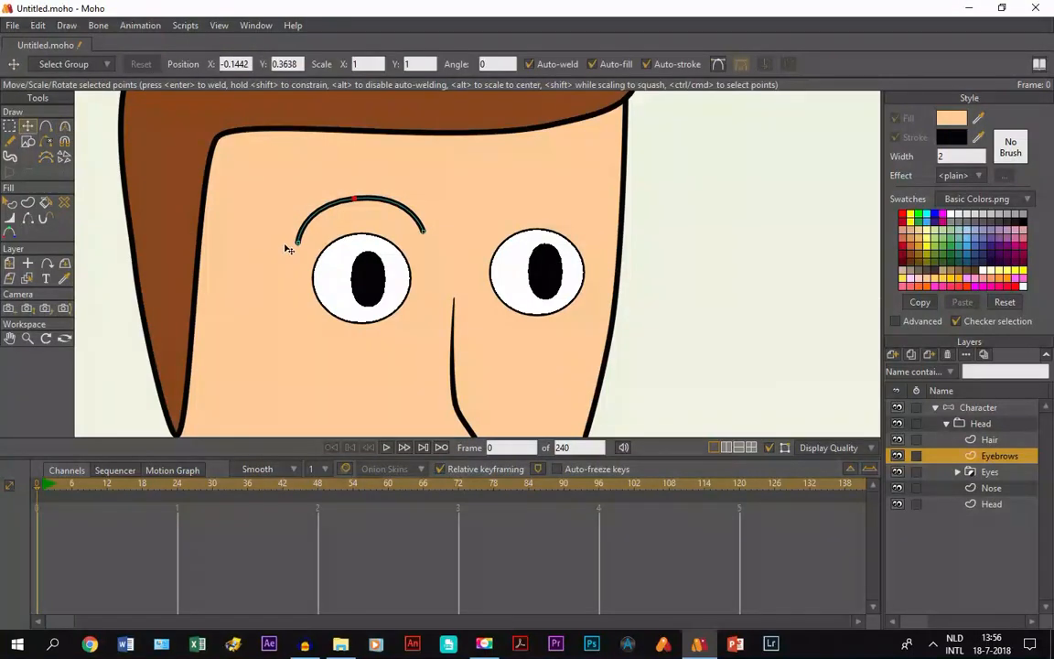
drag(297, 242, 292, 234)
drag(427, 224, 421, 217)
Duplicate the left eyebrow, place the copy above the right eye, and check the face without construction curves.
scroll(423, 217, down, 3)
click(379, 210)
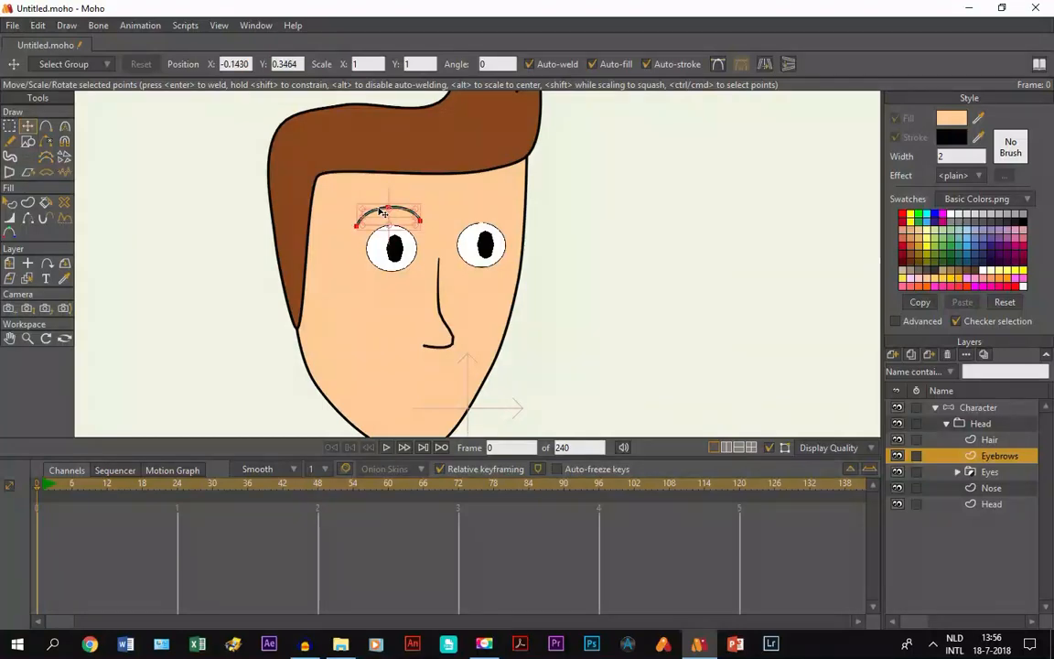
key(ctrl+c)
key(ctrl+v)
drag(385, 214, 472, 213)
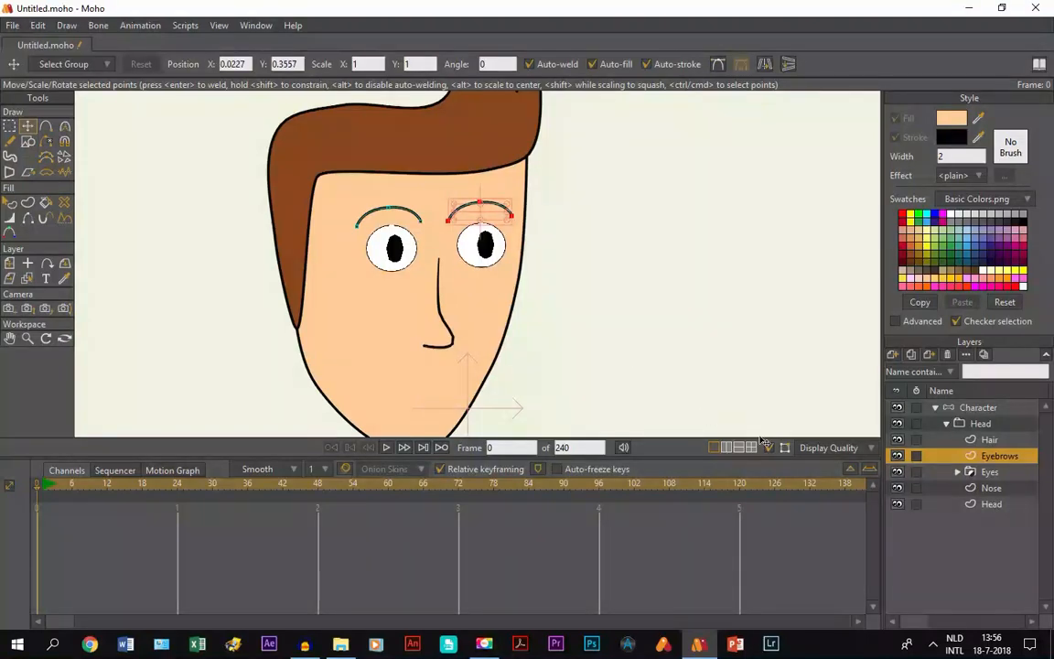
scroll(352, 219, down, 2)
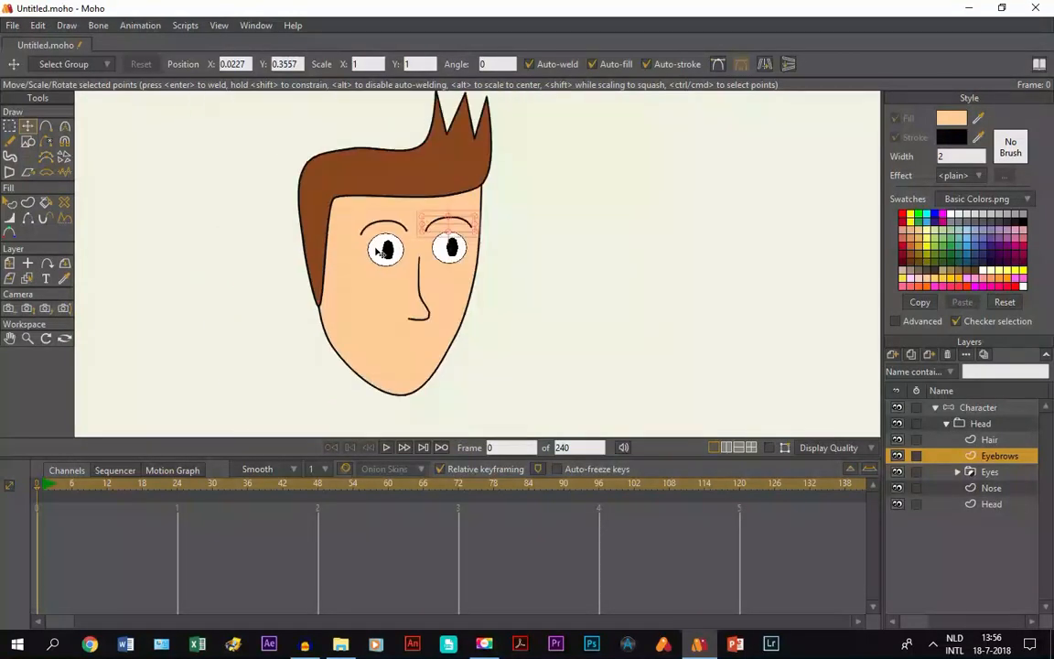
Add a switch layer named Mouth directly above the Head vector layer, below Nose.
click(9, 338)
scroll(468, 291, up, 3)
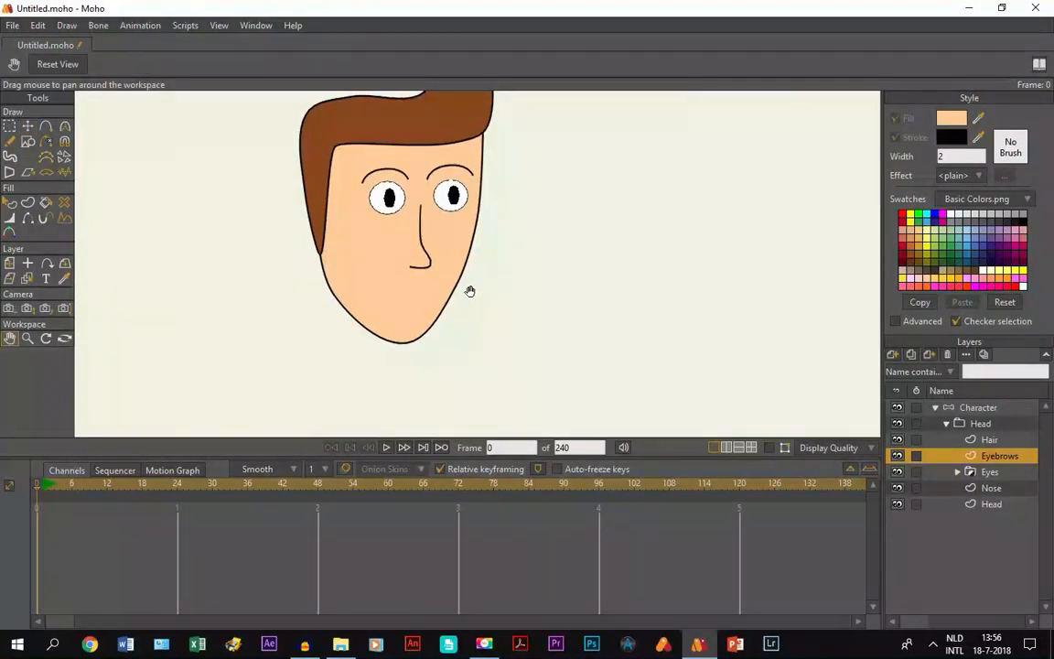
drag(466, 287, 529, 334)
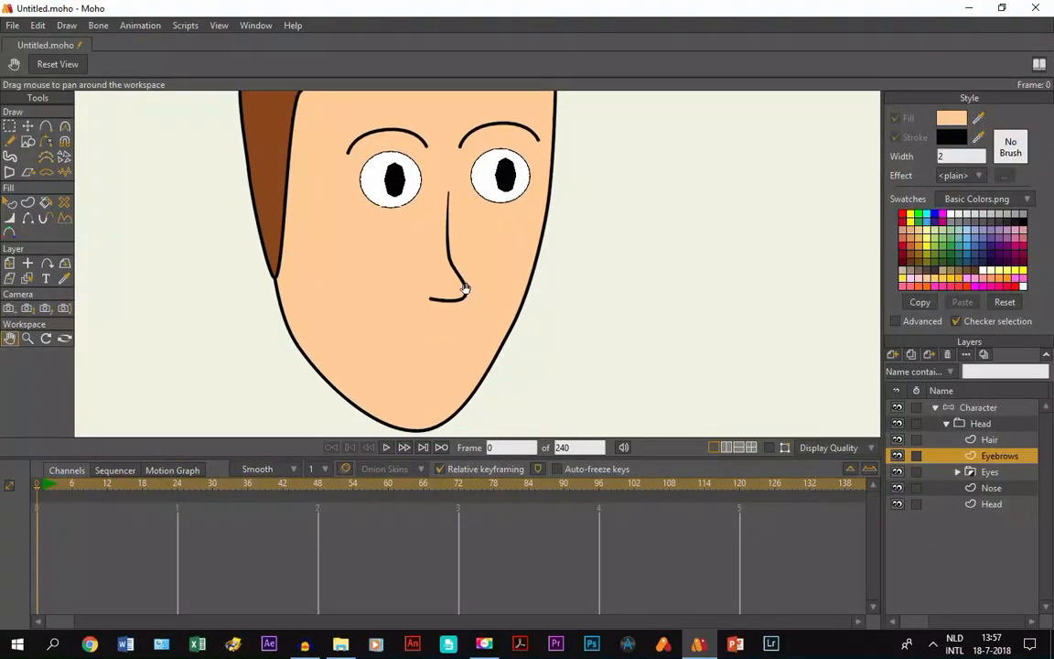
click(978, 491)
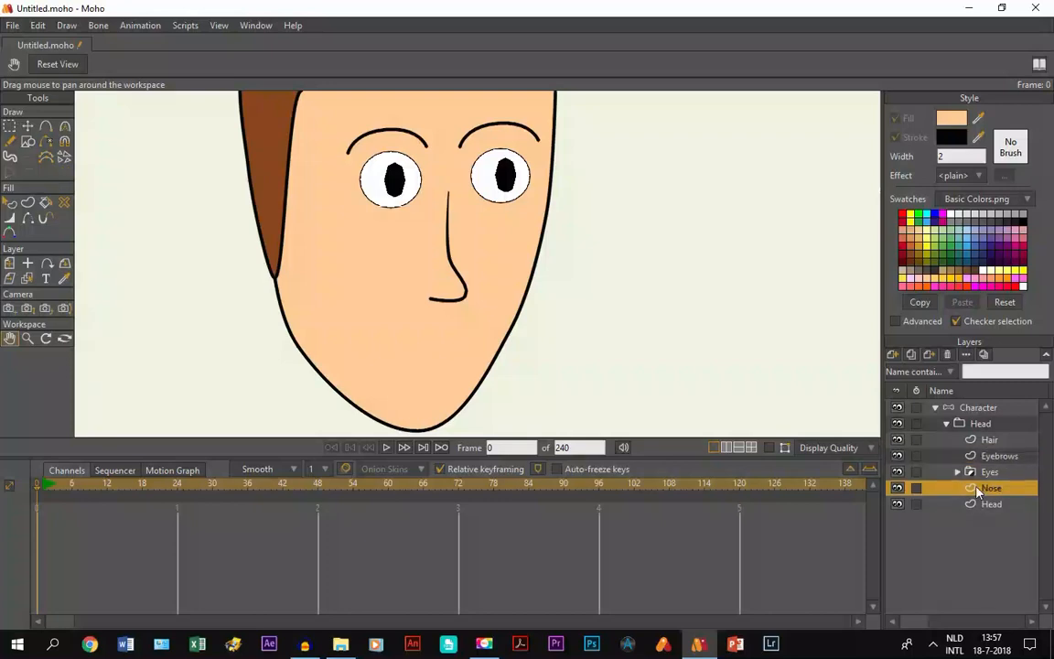
click(978, 502)
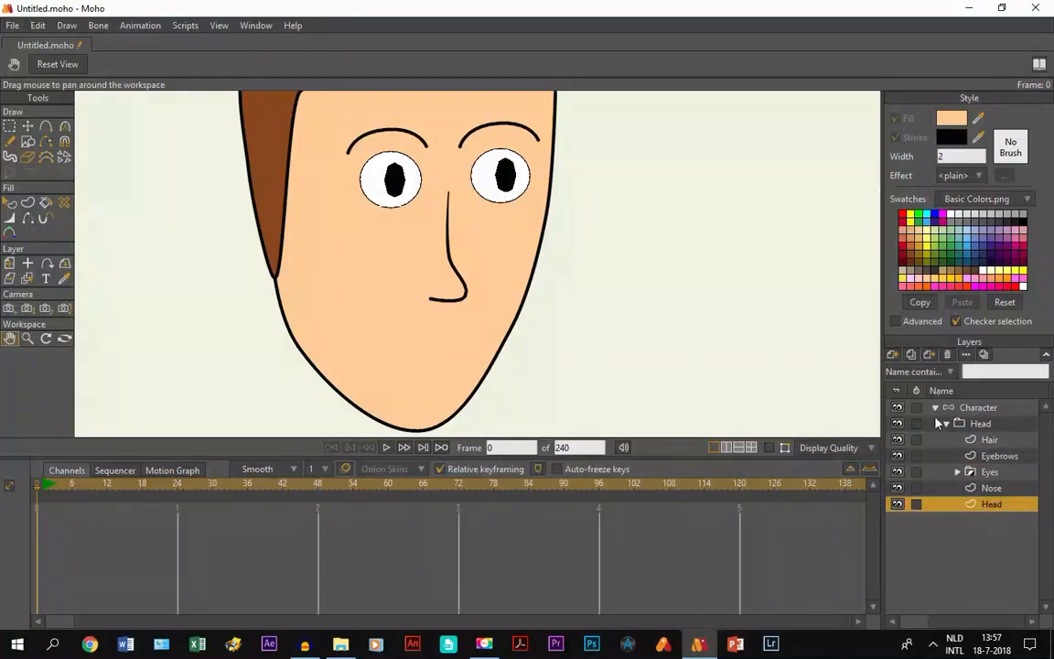
click(893, 356)
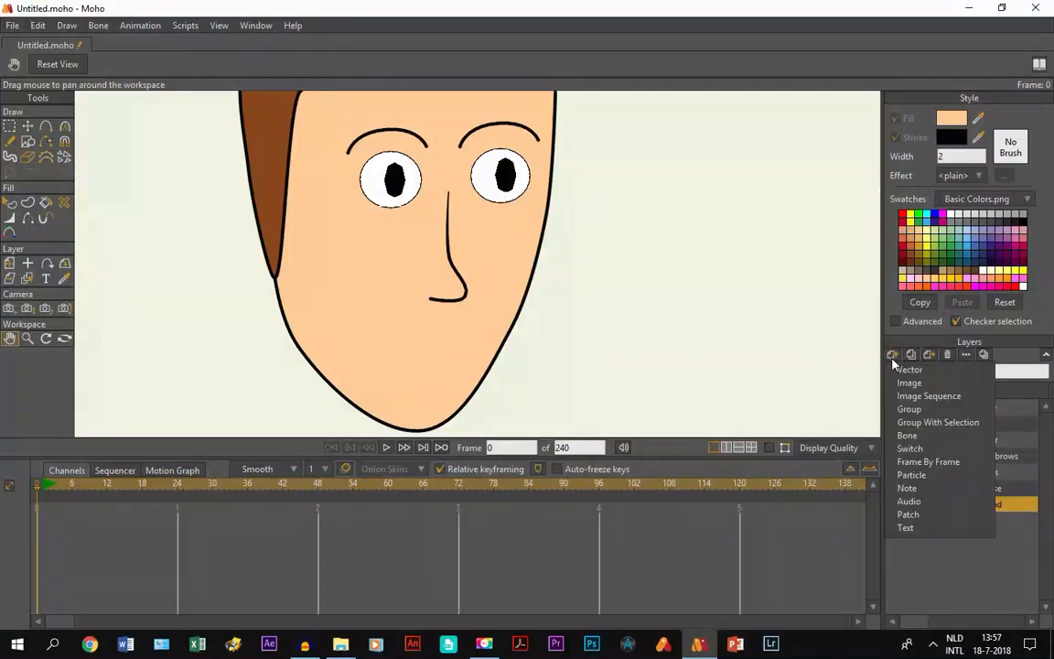
click(907, 459)
double_click(969, 502)
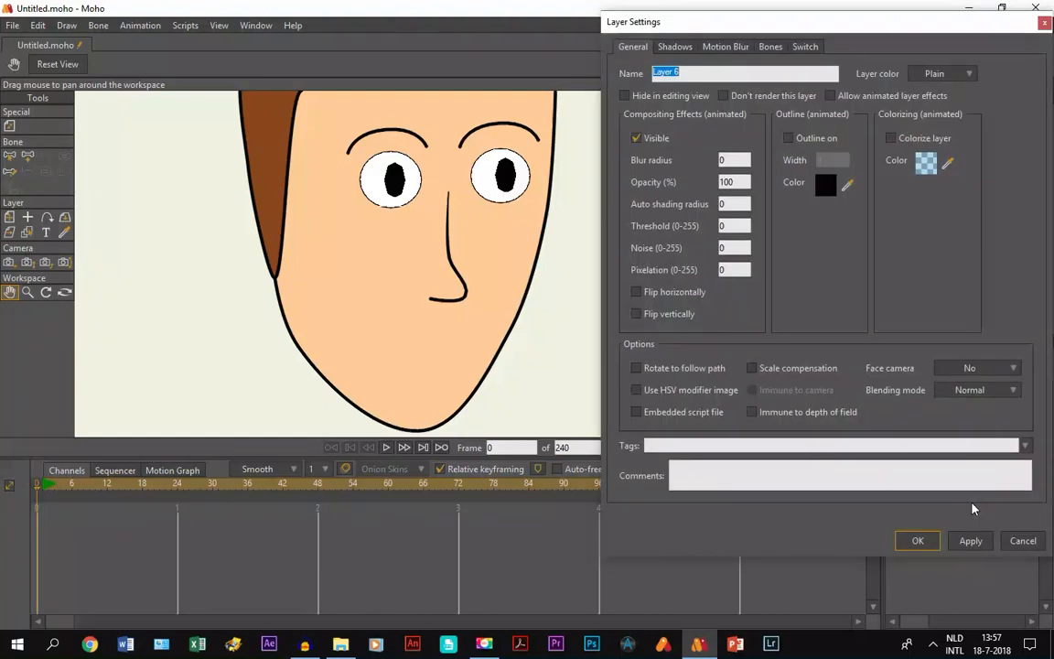
text(Mouth)
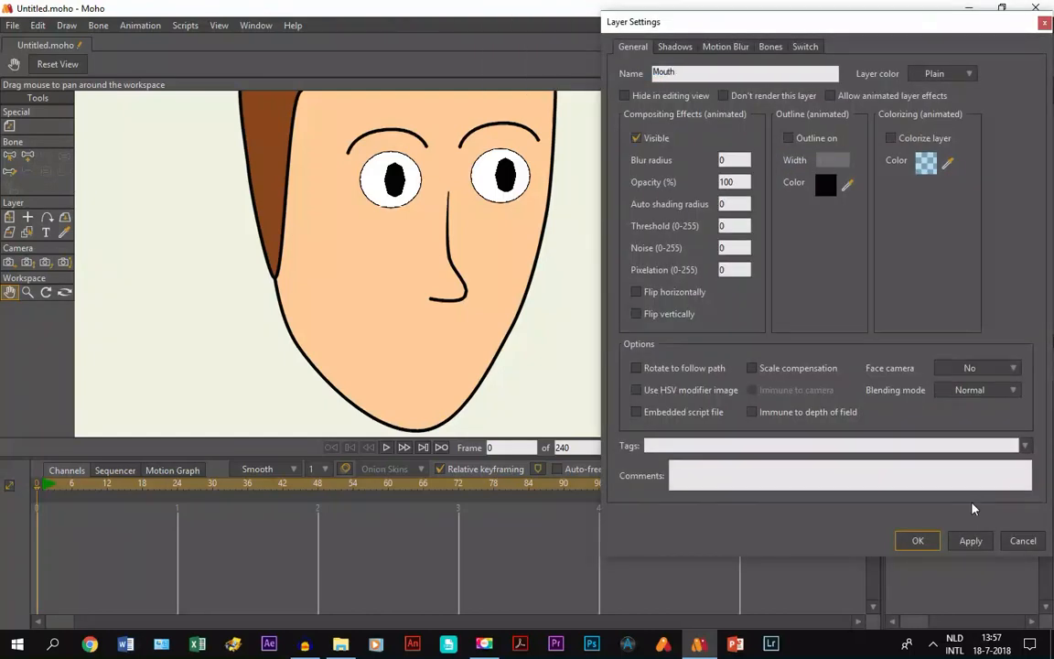
click(918, 541)
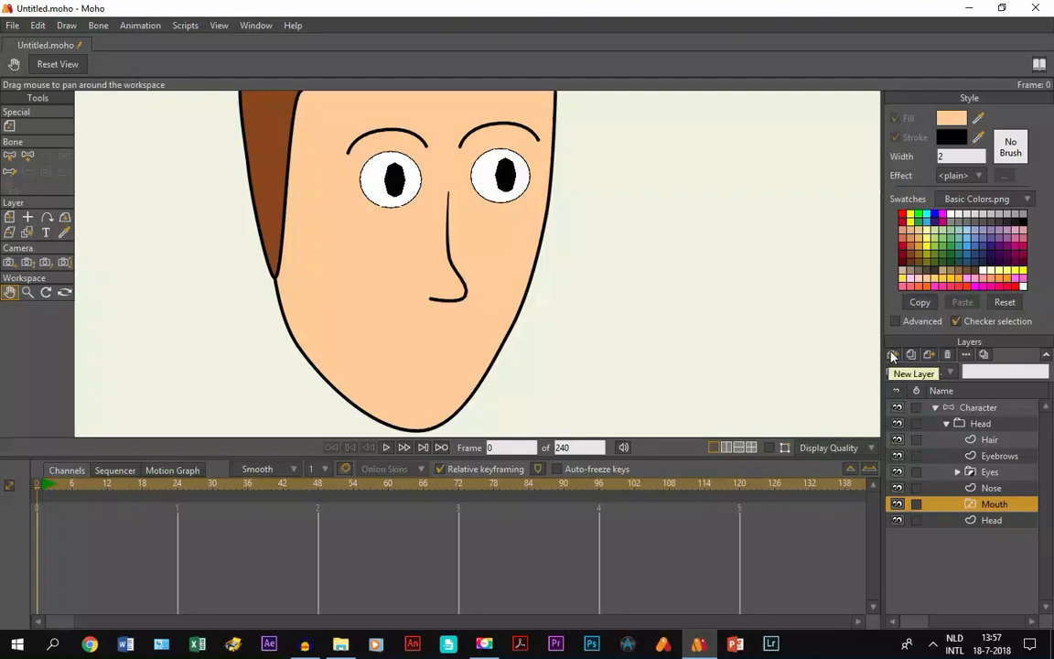
Add a vector layer directly above Mouth and open its layer settings.
scroll(489, 342, down, 2)
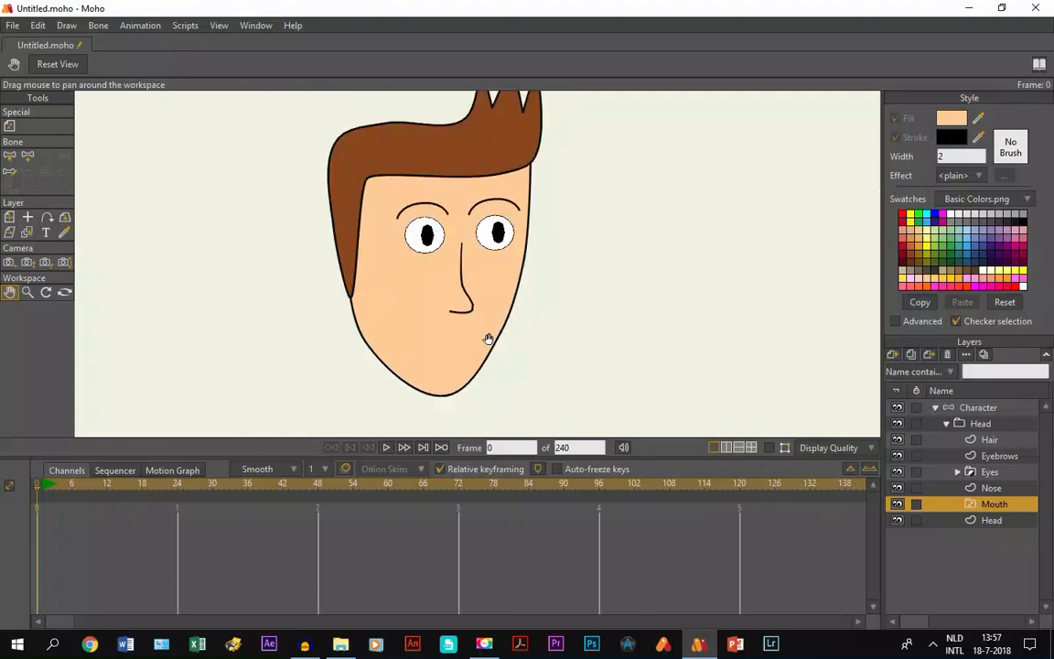
click(893, 356)
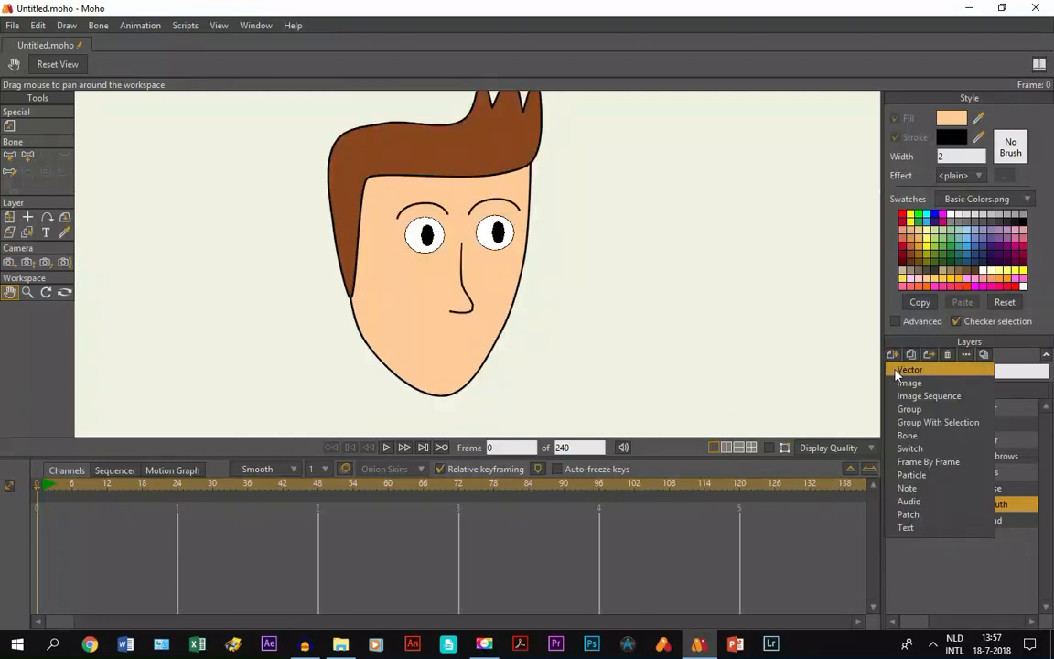
click(896, 370)
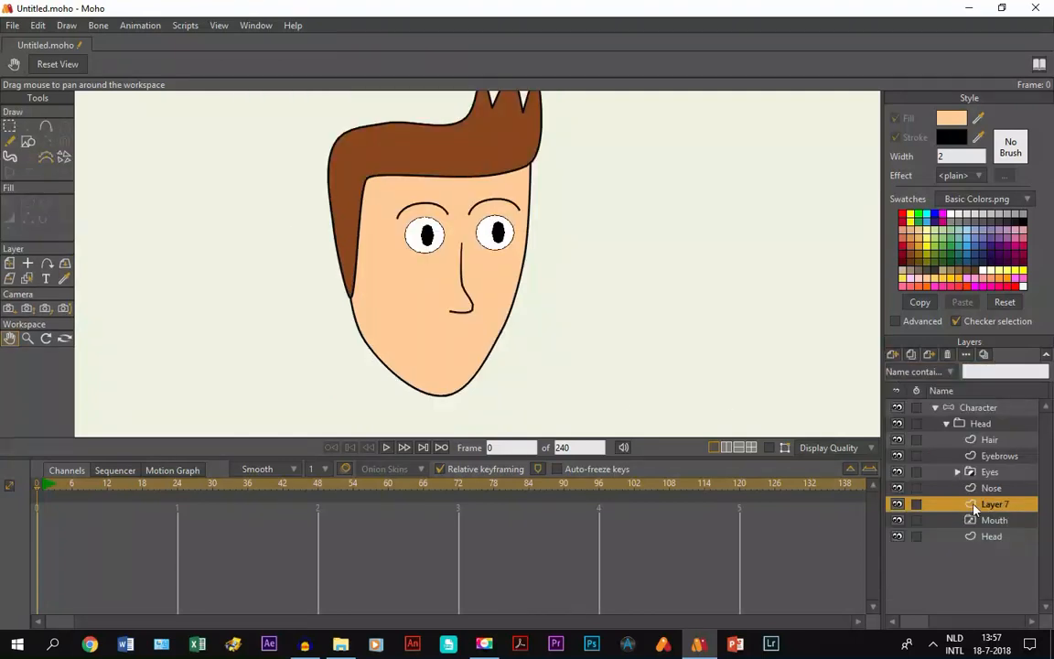
double_click(975, 505)
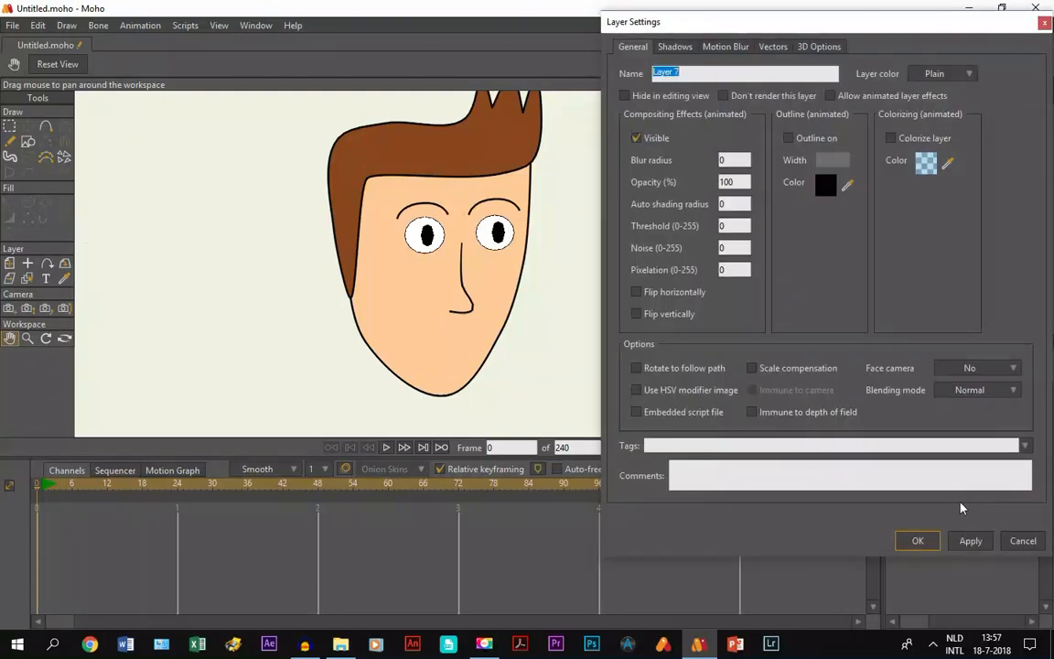
key(Caps_Lock)
text(O)
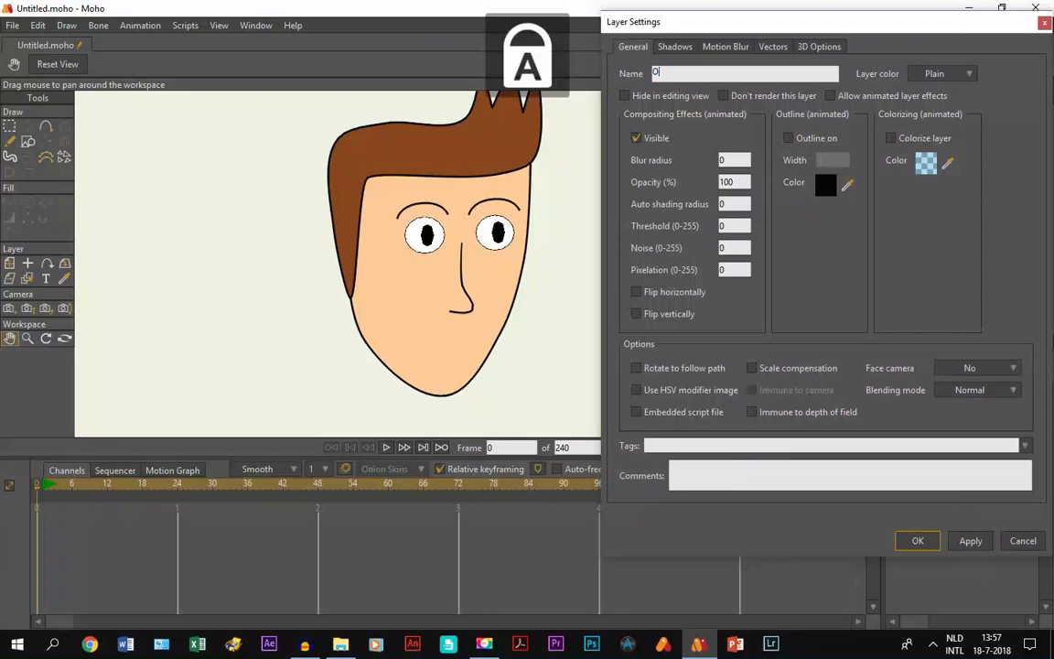
key(BackSpace)
key(Caps_Lock)
key(d)
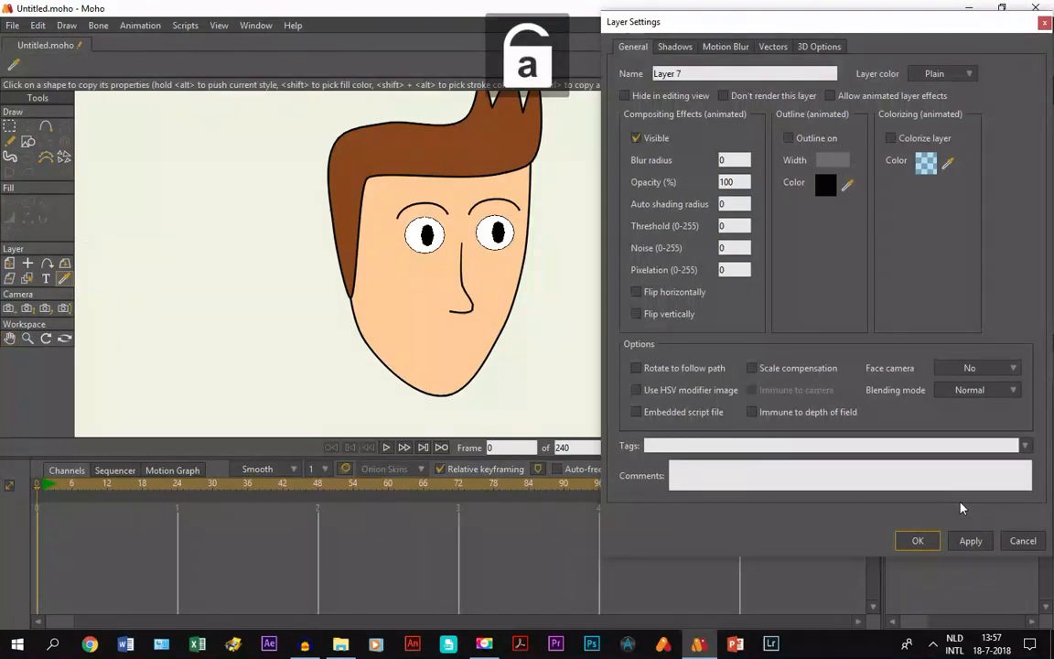
Name the new vector layer Closed and place it inside the Mouth switch layer.
click(736, 74)
key(Caps_Lock)
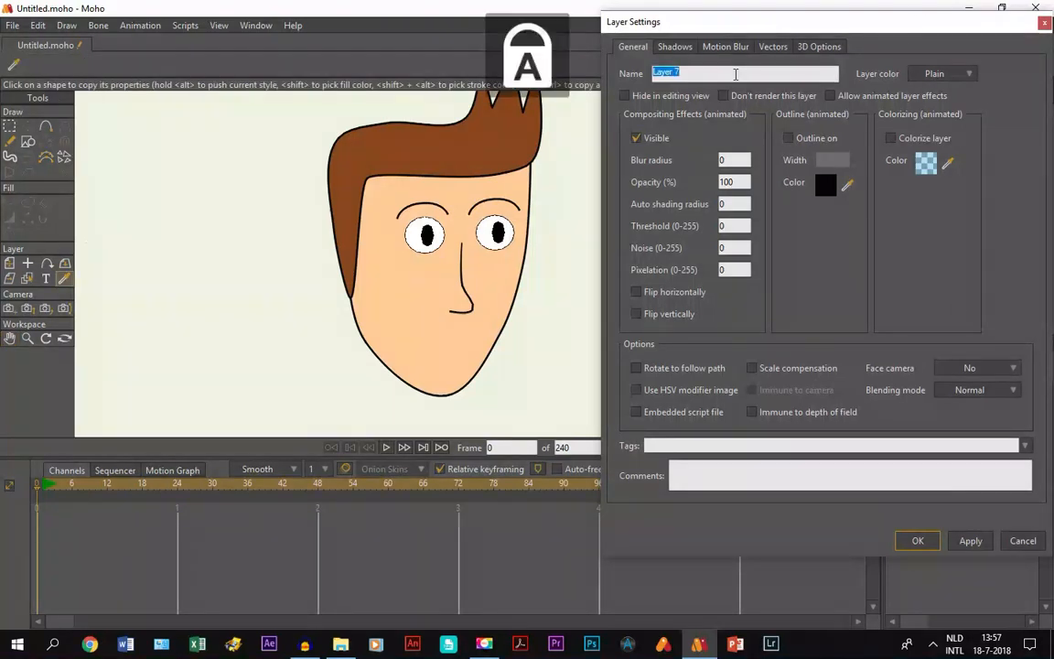
text(C)
key(Caps_Lock)
text(losed)
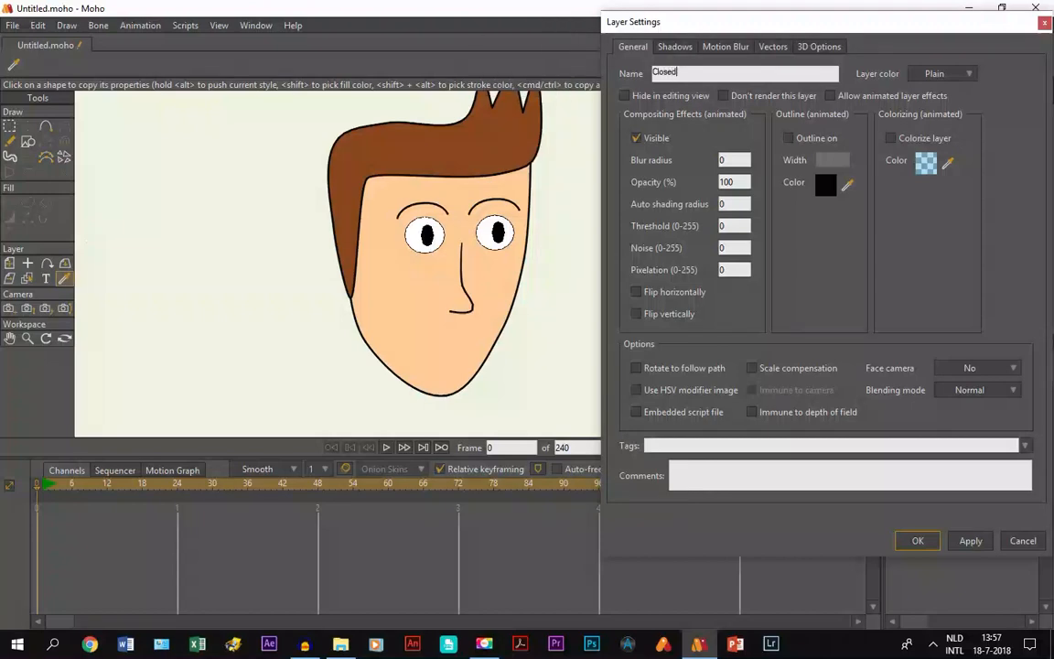
key(Return)
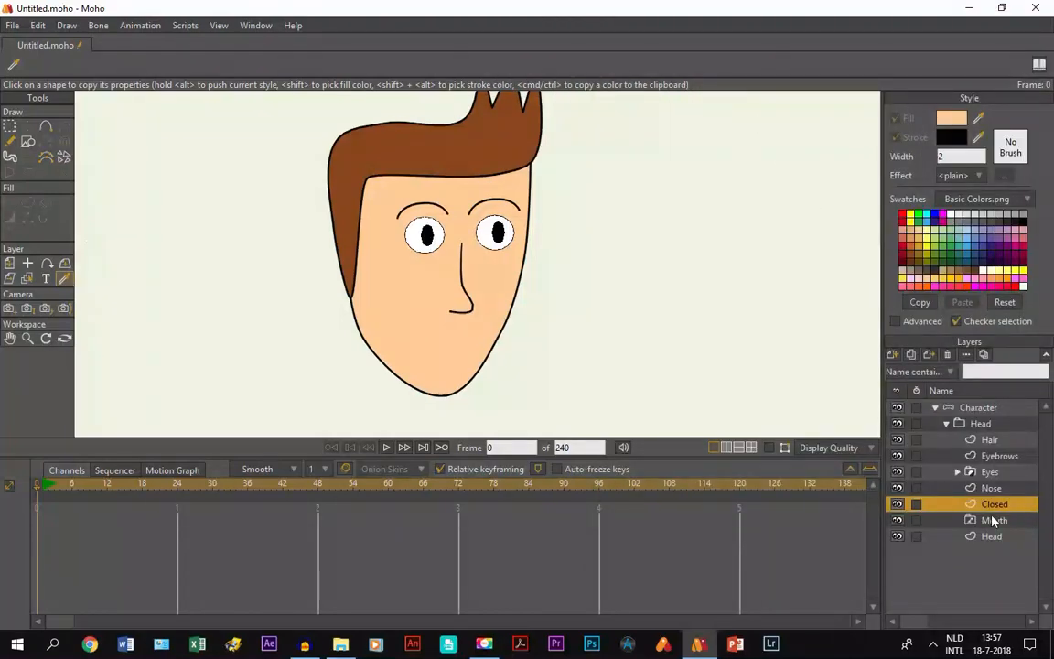
drag(988, 508, 990, 526)
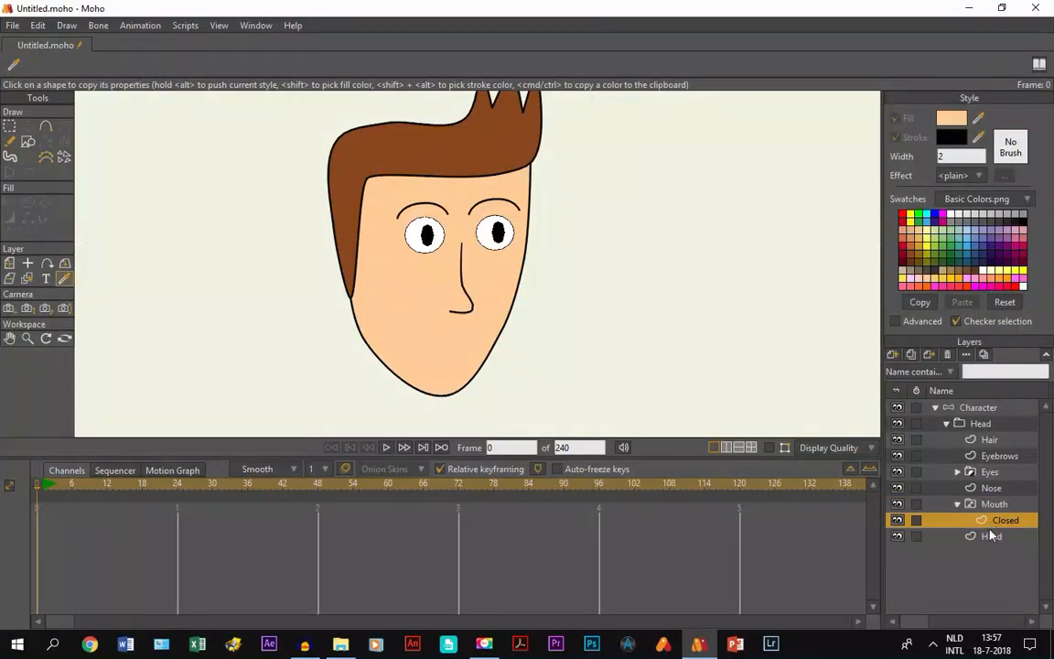
Draw a three-point, slightly arched mouth line below the nose and paint it with the black stroke of width 2.
click(9, 337)
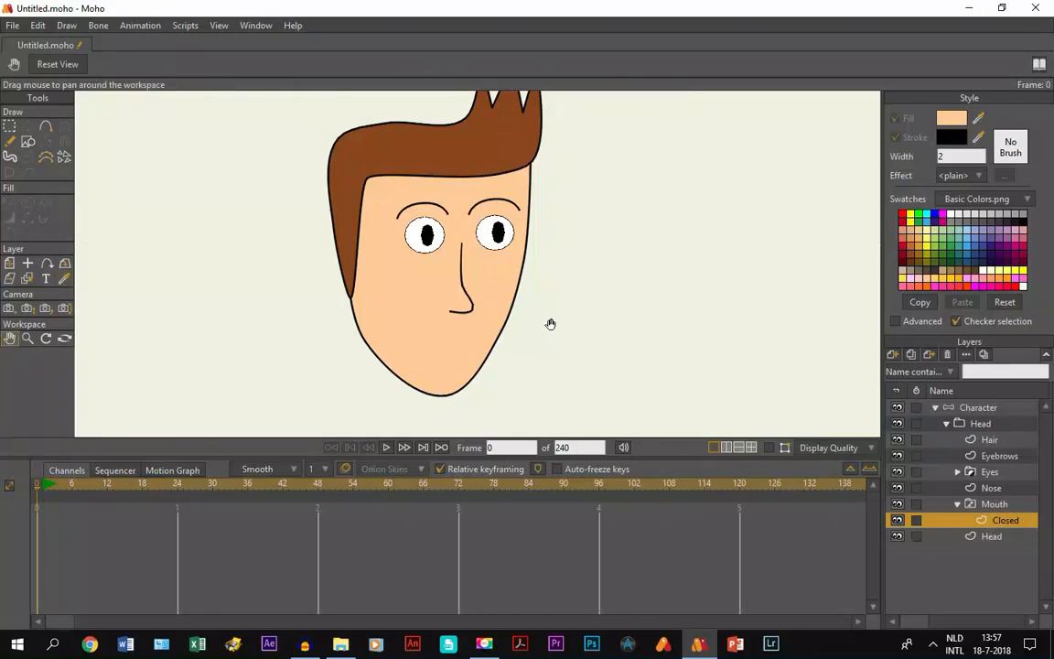
scroll(468, 302, up, 3)
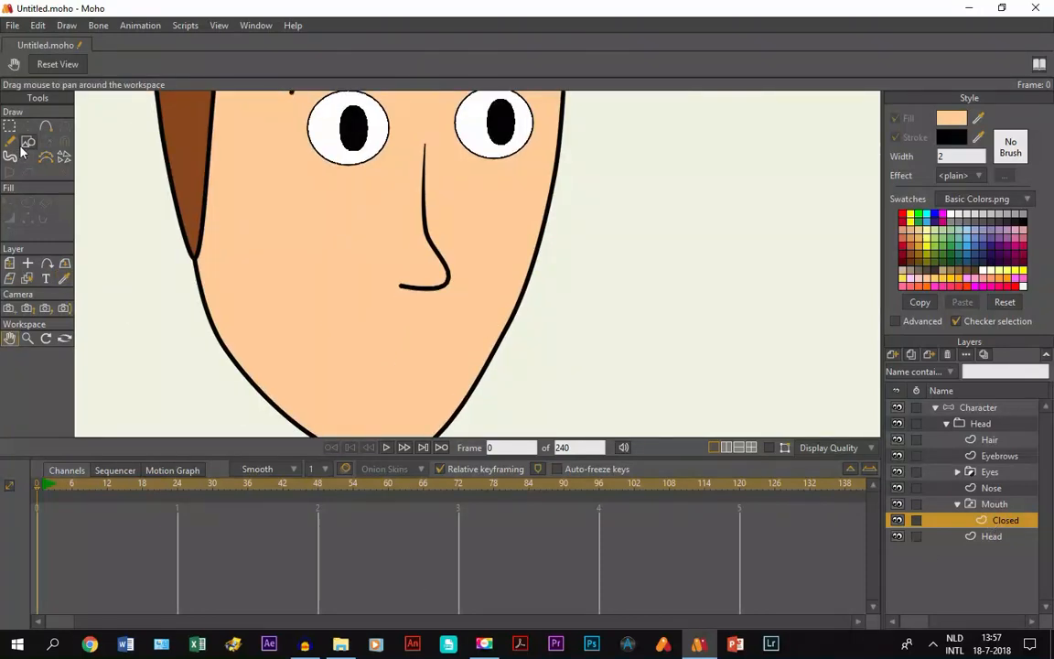
click(46, 126)
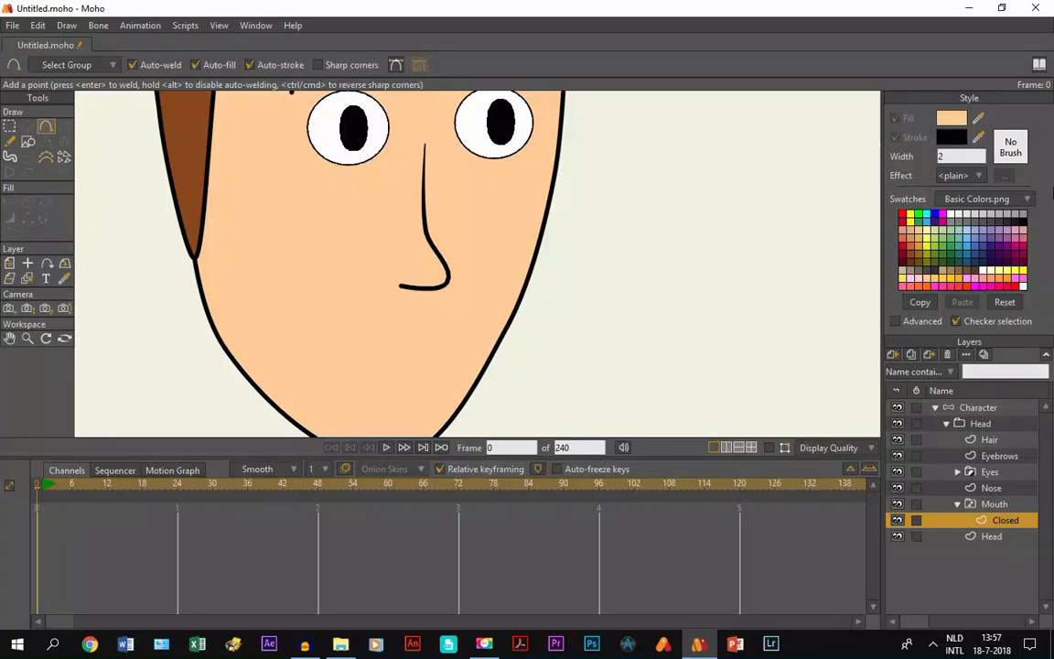
click(413, 334)
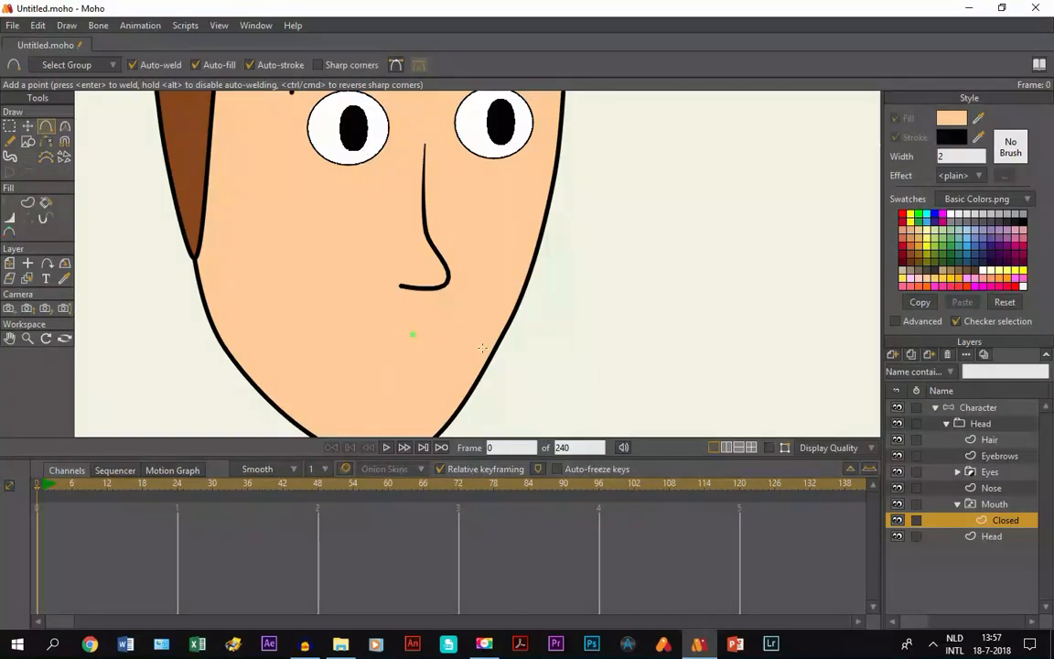
click(769, 447)
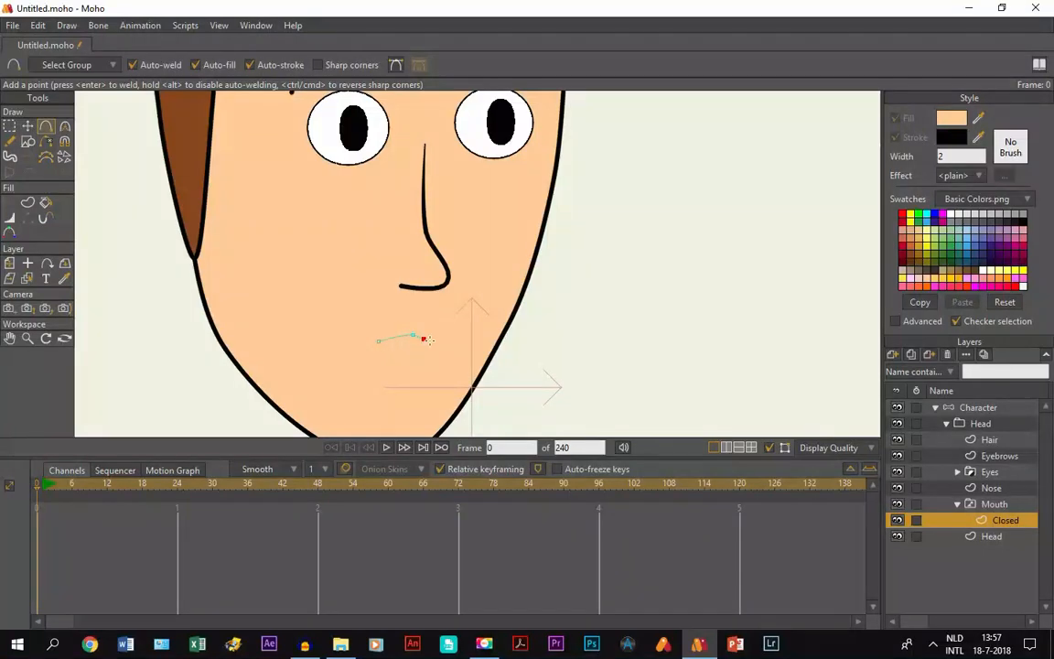
click(447, 339)
key(p)
click(408, 334)
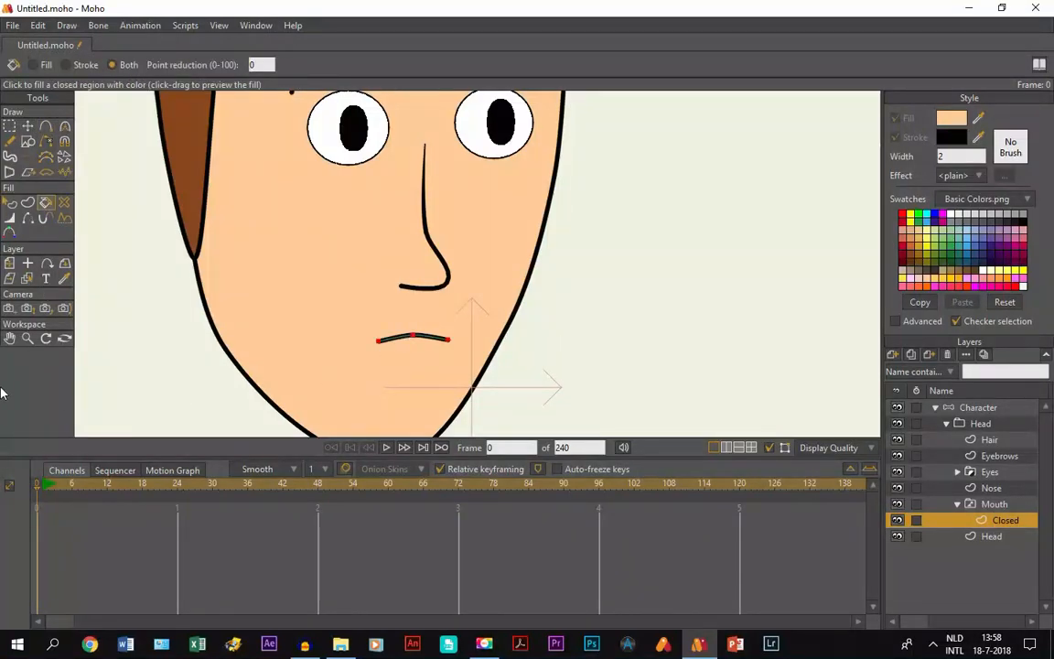
Round the mouth line by raising its middle point's curvature to about 0.63.
click(28, 126)
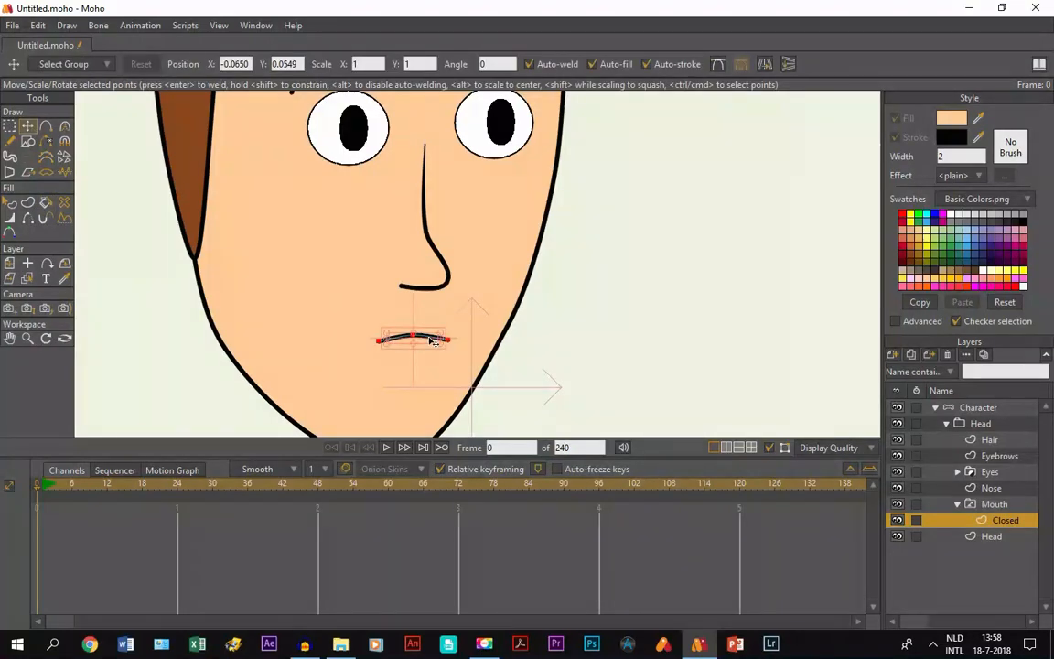
click(65, 127)
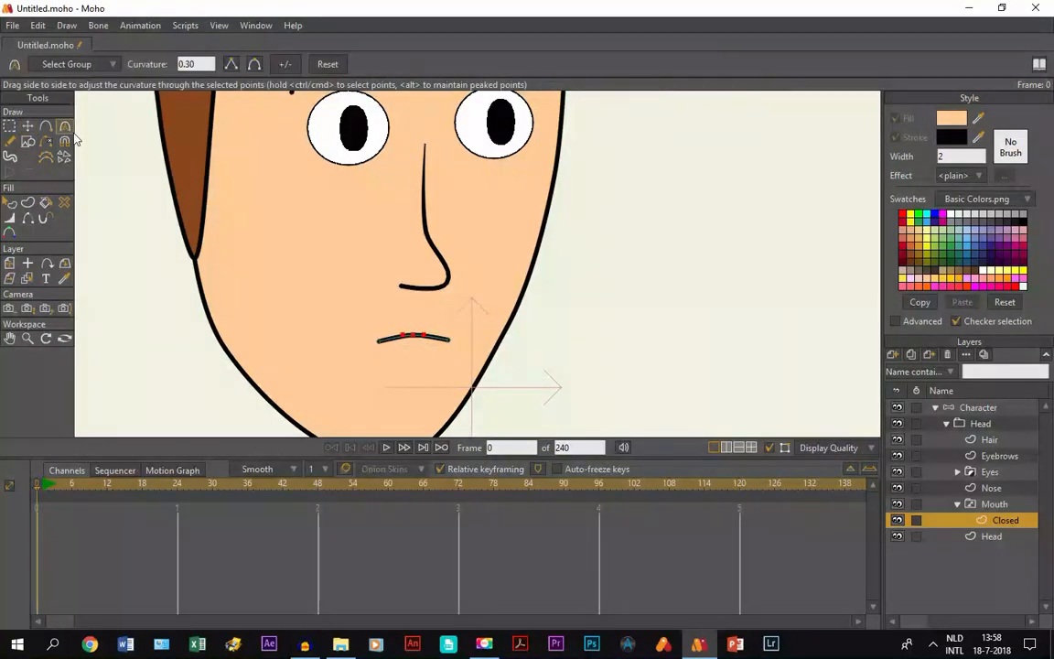
drag(419, 337, 695, 423)
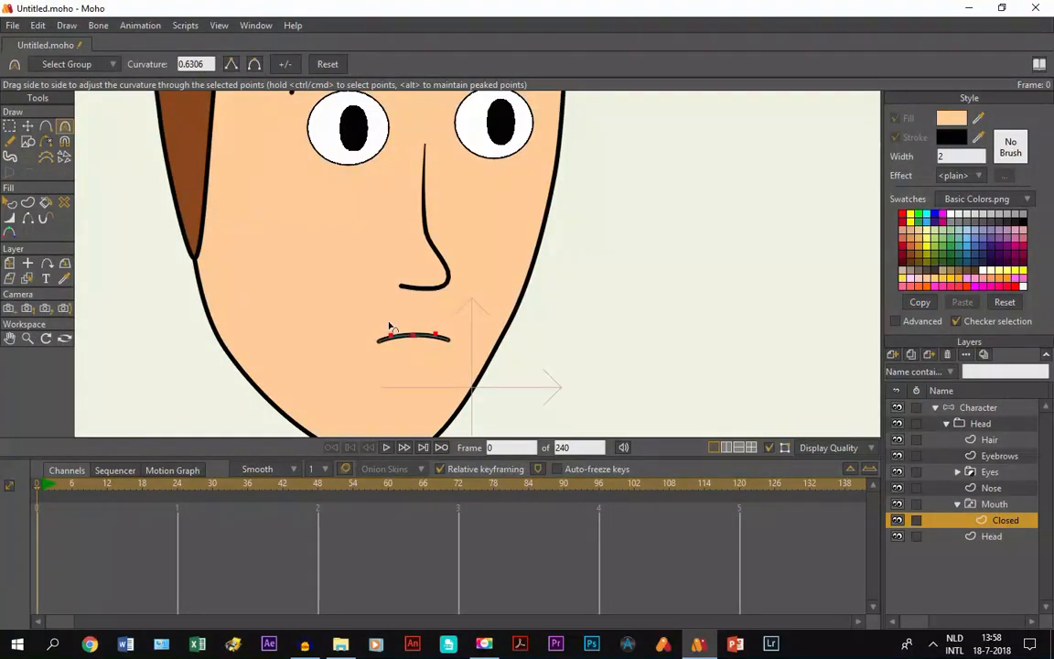
Taper the mouth line's left end to a fine point with the Line Width tool.
scroll(371, 241, up, 3)
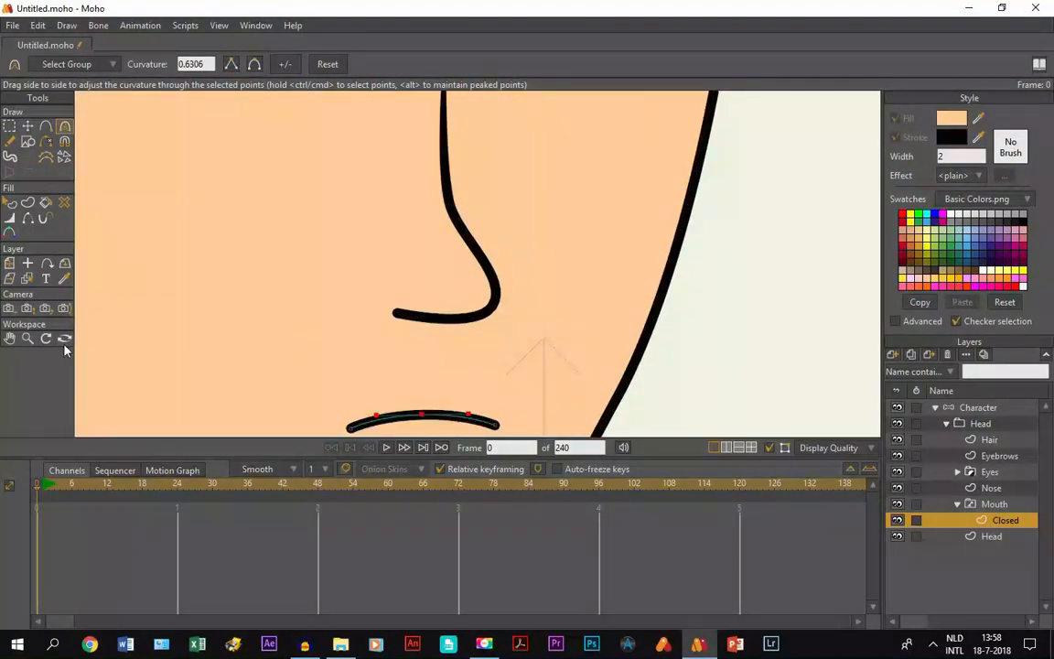
click(10, 338)
drag(353, 273, 354, 205)
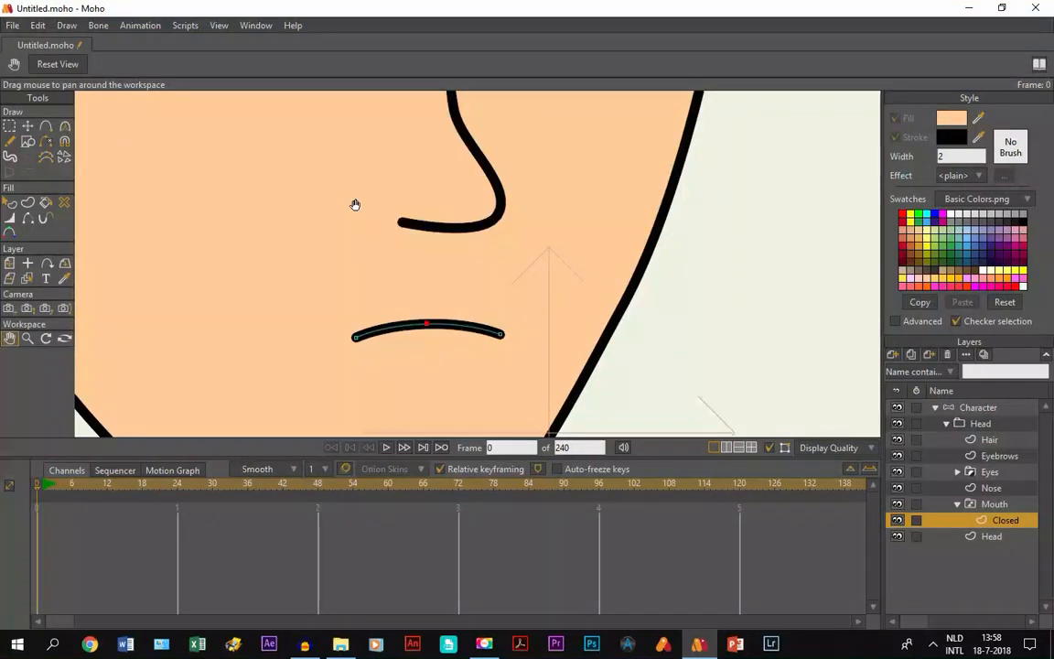
click(27, 125)
click(9, 218)
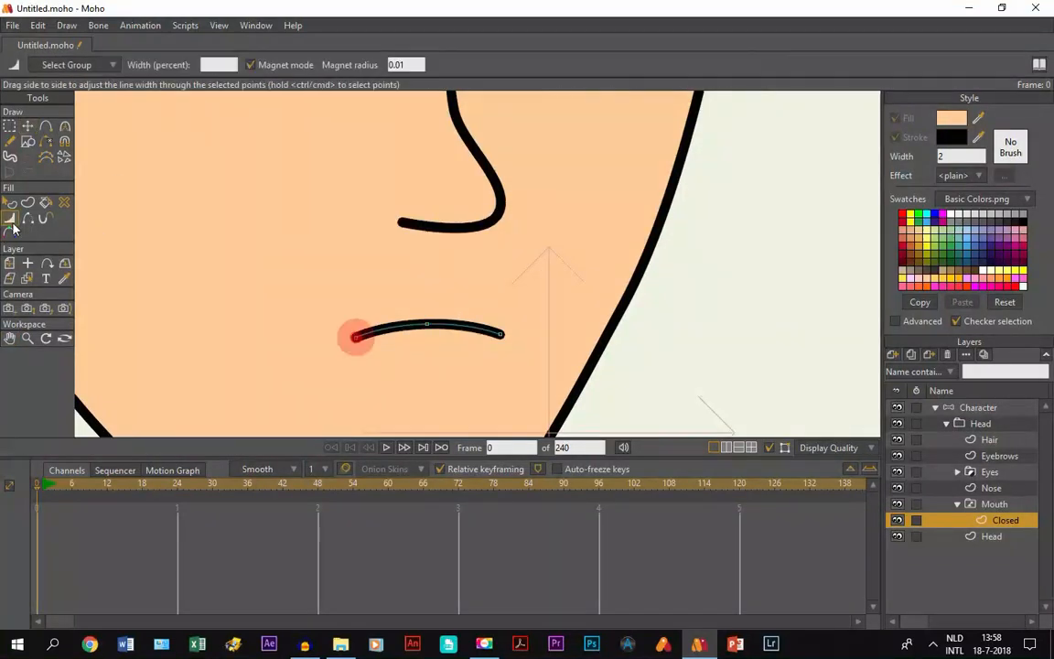
drag(363, 341, 324, 338)
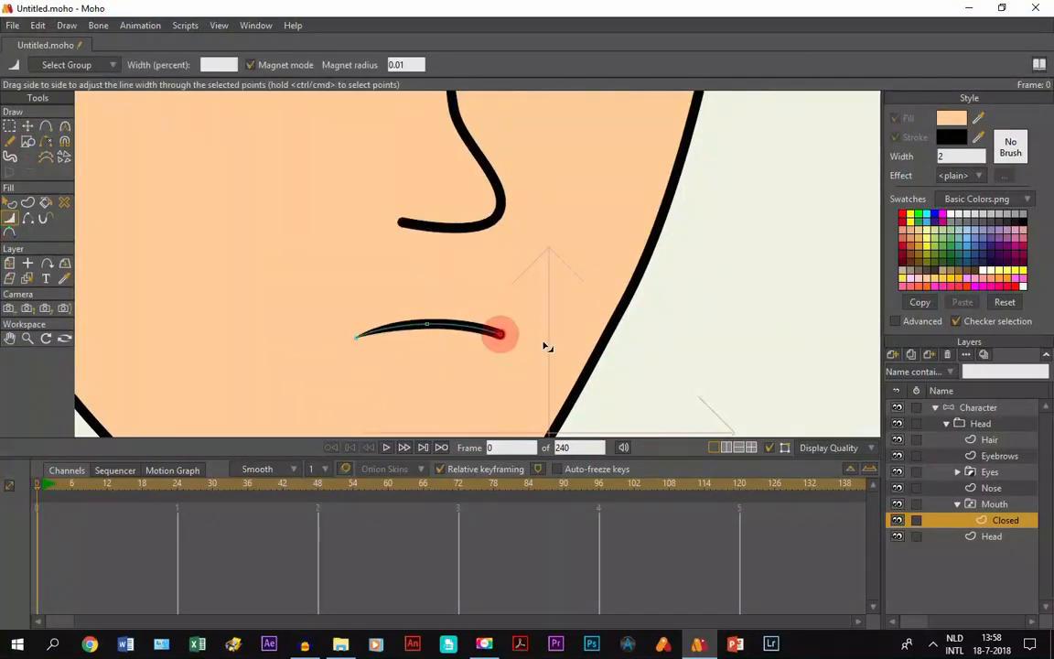
Taper the mouth line's right end to a fine point with the Line Width tool and hide the path overlay.
drag(500, 339, 407, 324)
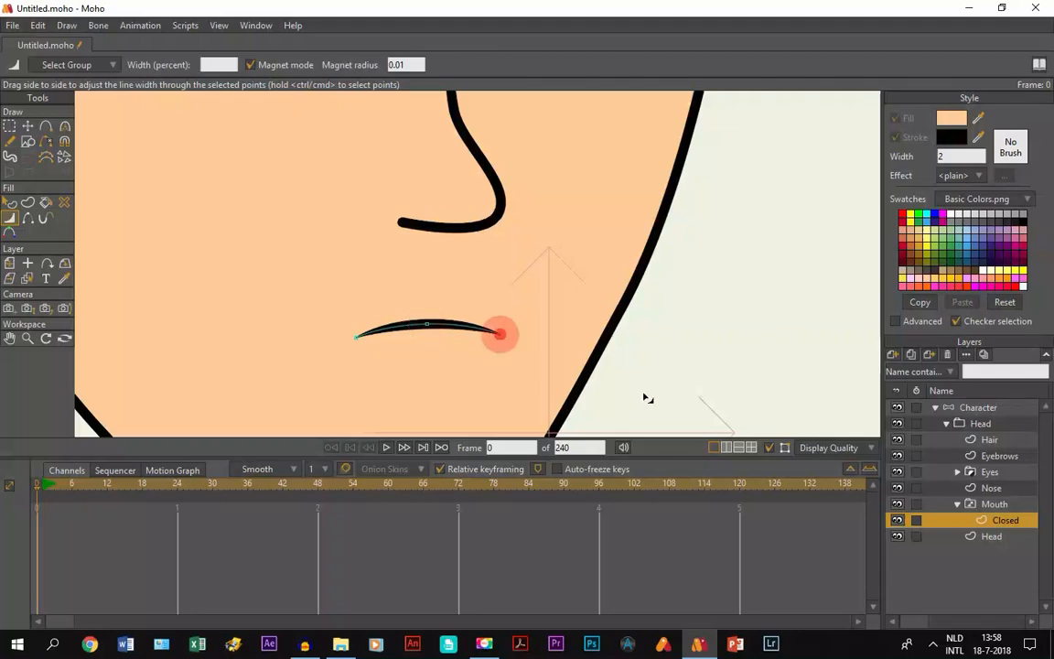
click(769, 448)
click(10, 338)
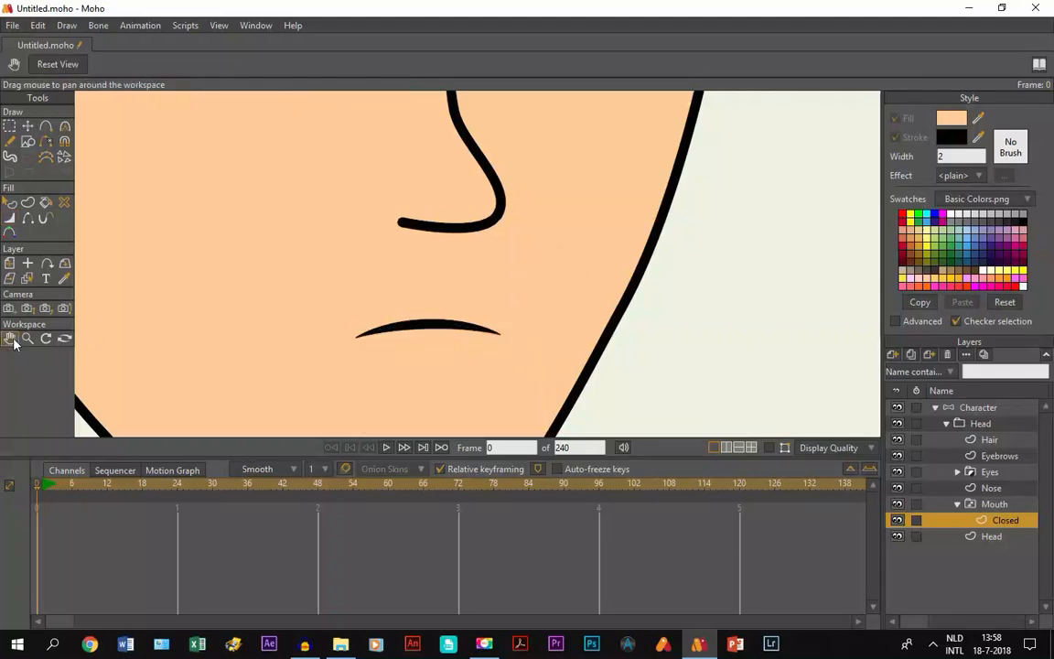
scroll(391, 337, down, 3)
drag(391, 337, 466, 402)
scroll(466, 403, down, 3)
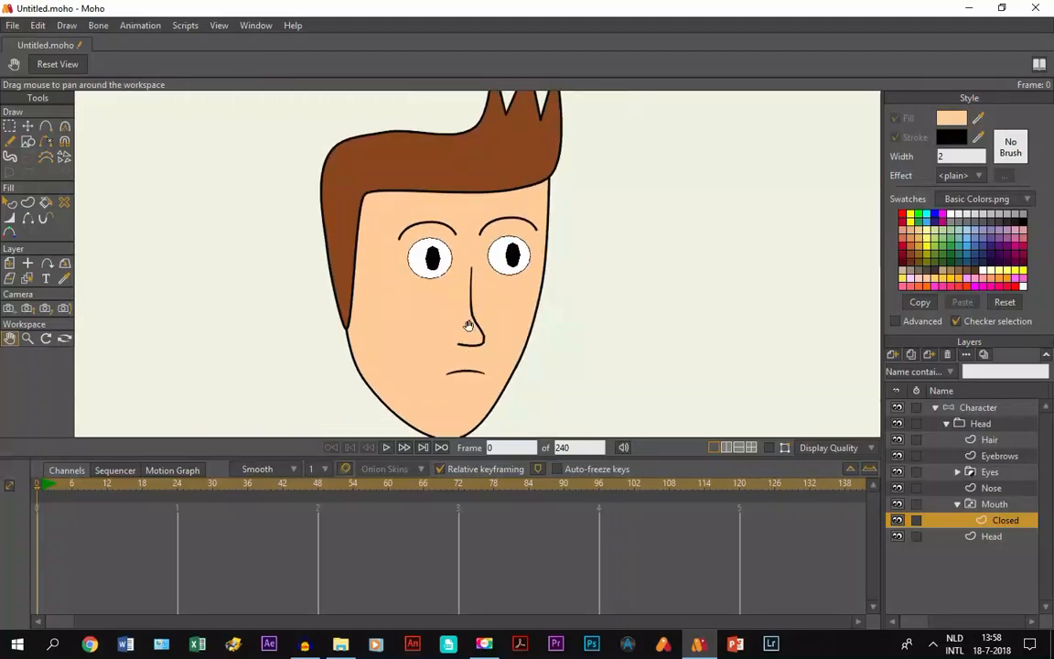
drag(469, 322, 418, 291)
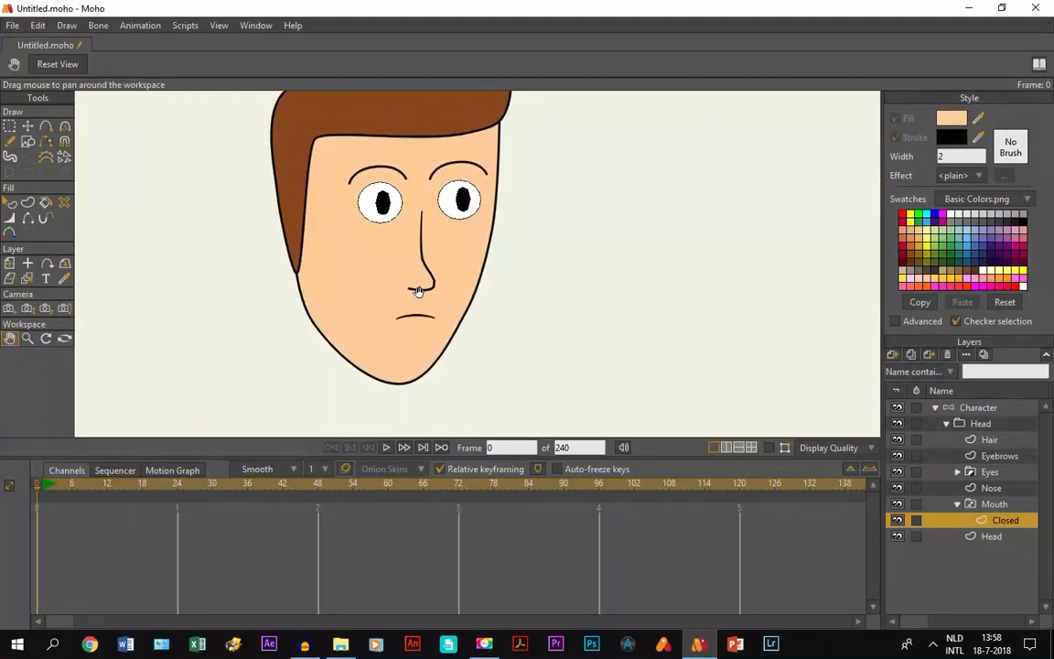
Add a new vector layer above Hair in the Head group and name it Ear.
click(956, 506)
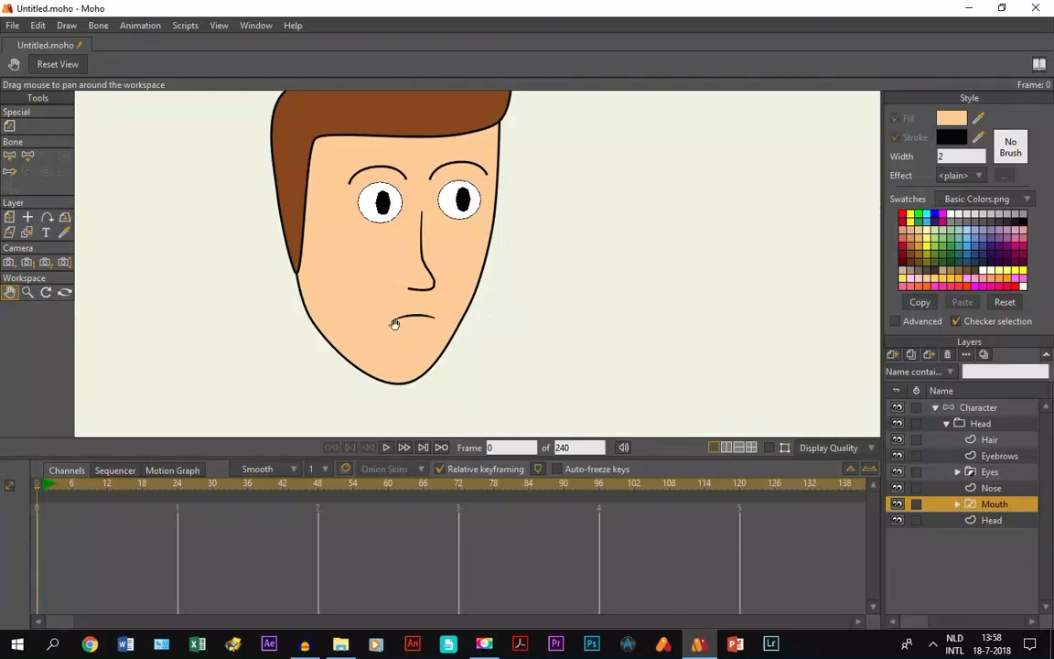
click(975, 456)
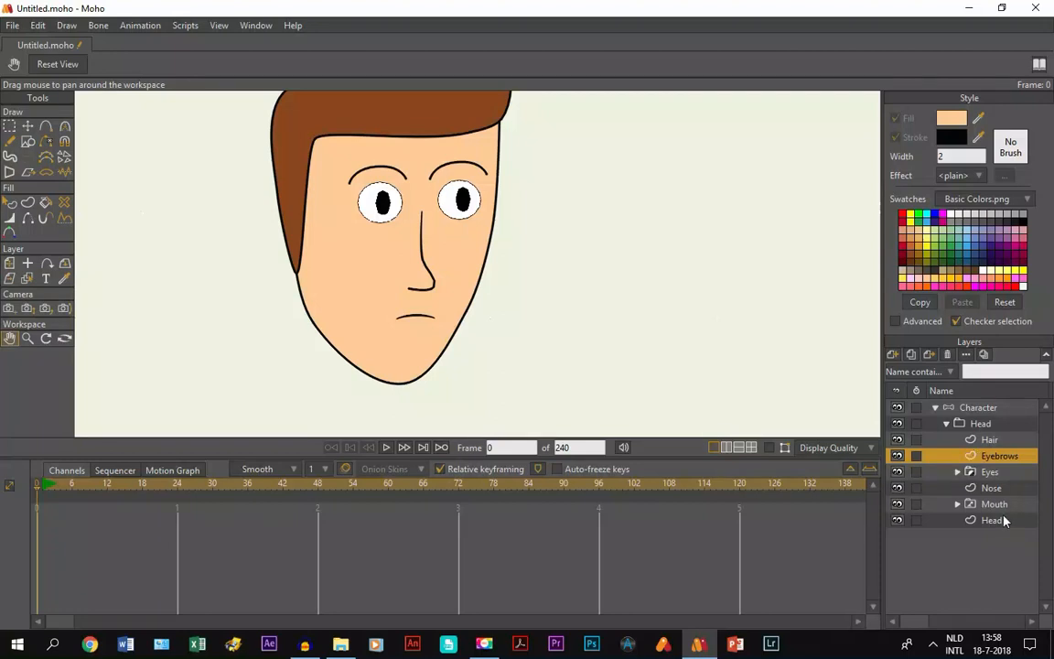
click(984, 443)
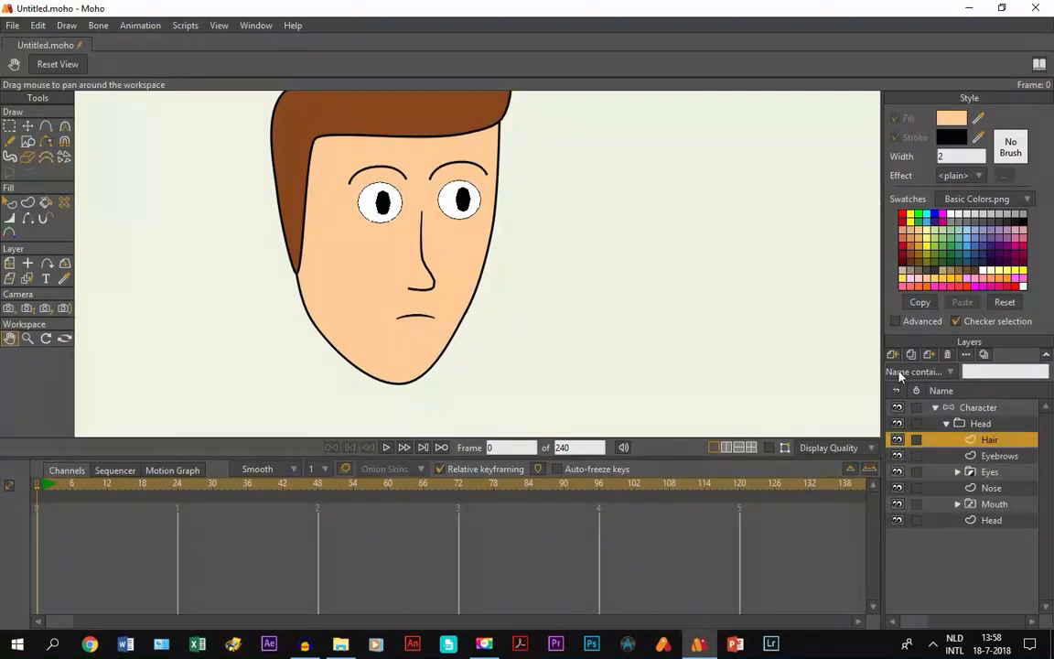
click(893, 354)
click(901, 371)
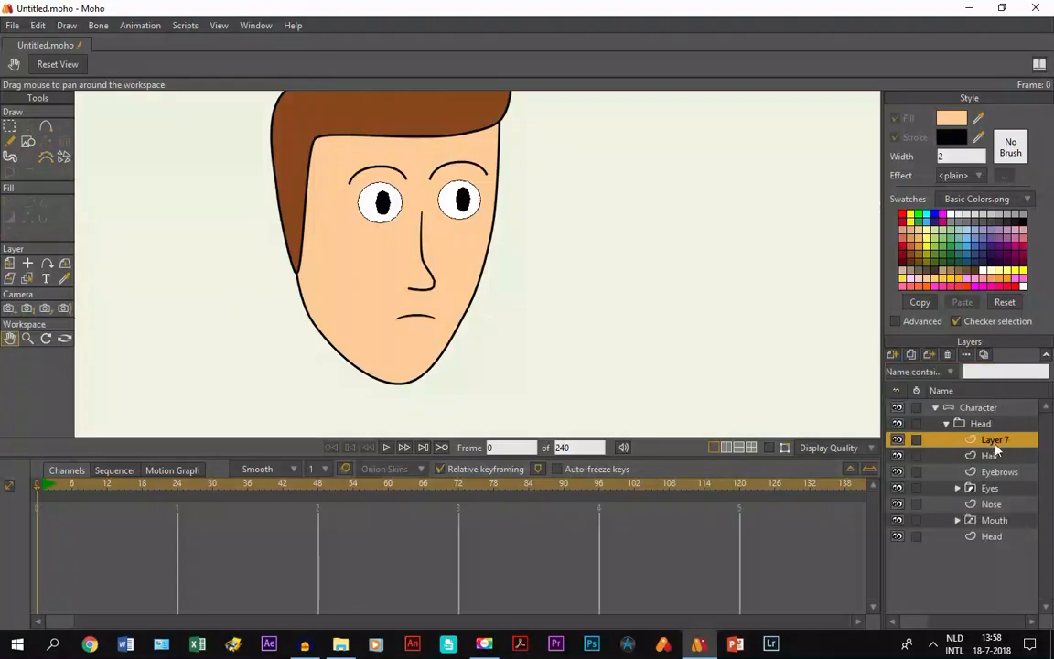
double_click(994, 444)
key(Caps_Lock)
text(E)
key(Caps_Lock)
text(a)
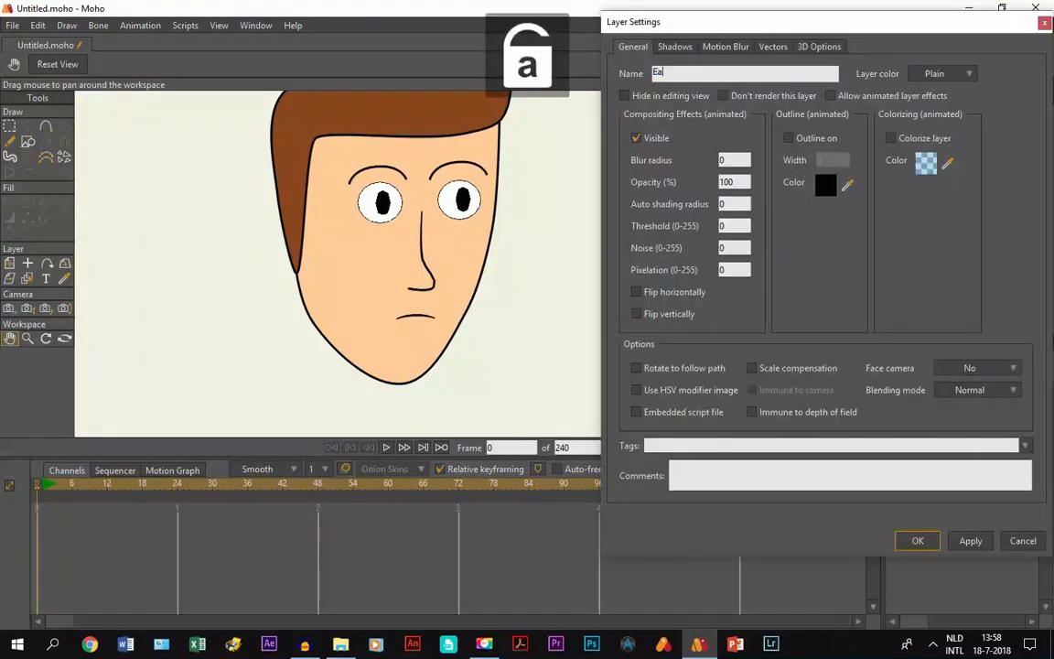
key(Return)
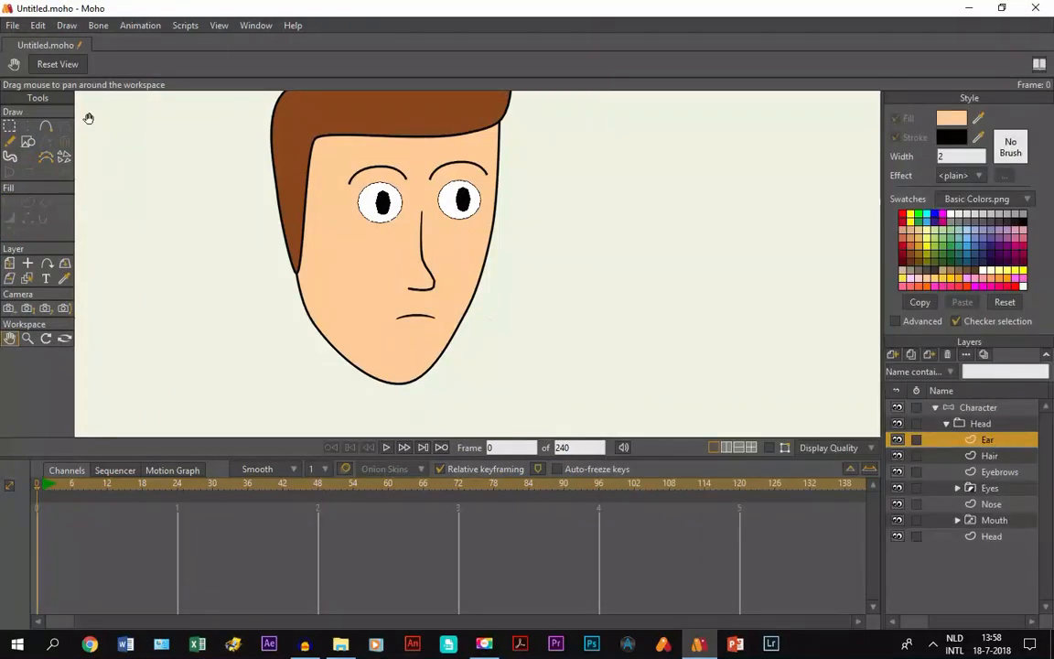
Draw an upright oval ear at the face's left edge, overlapping the lower tip of the sideburn, with skin-coloured fill and black stroke.
click(29, 144)
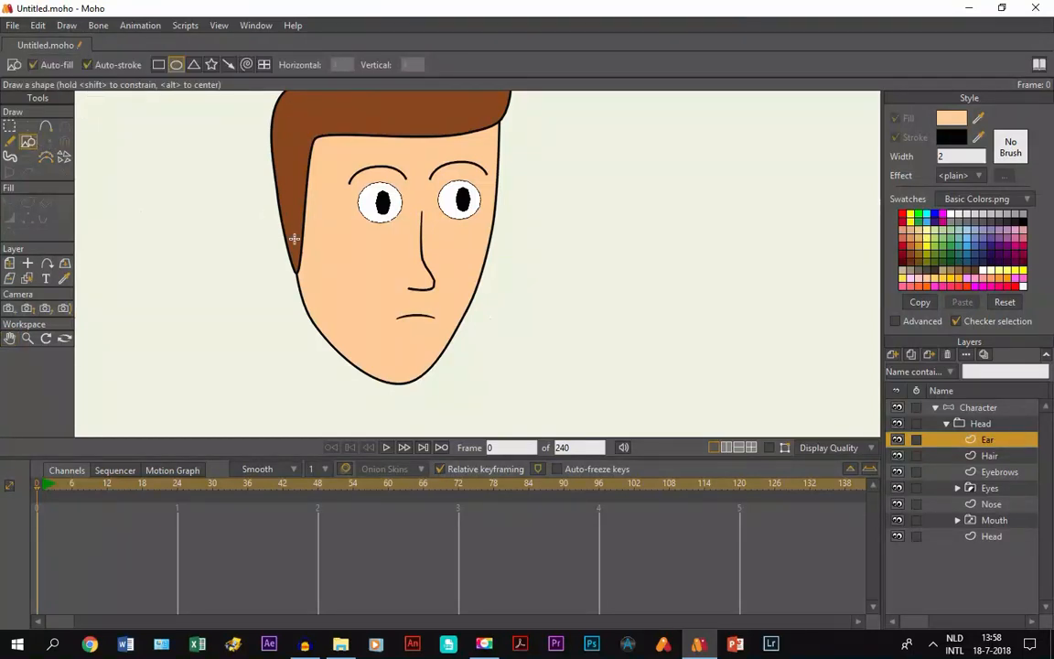
drag(289, 229, 329, 279)
click(10, 338)
drag(303, 333, 307, 389)
scroll(346, 358, up, 4)
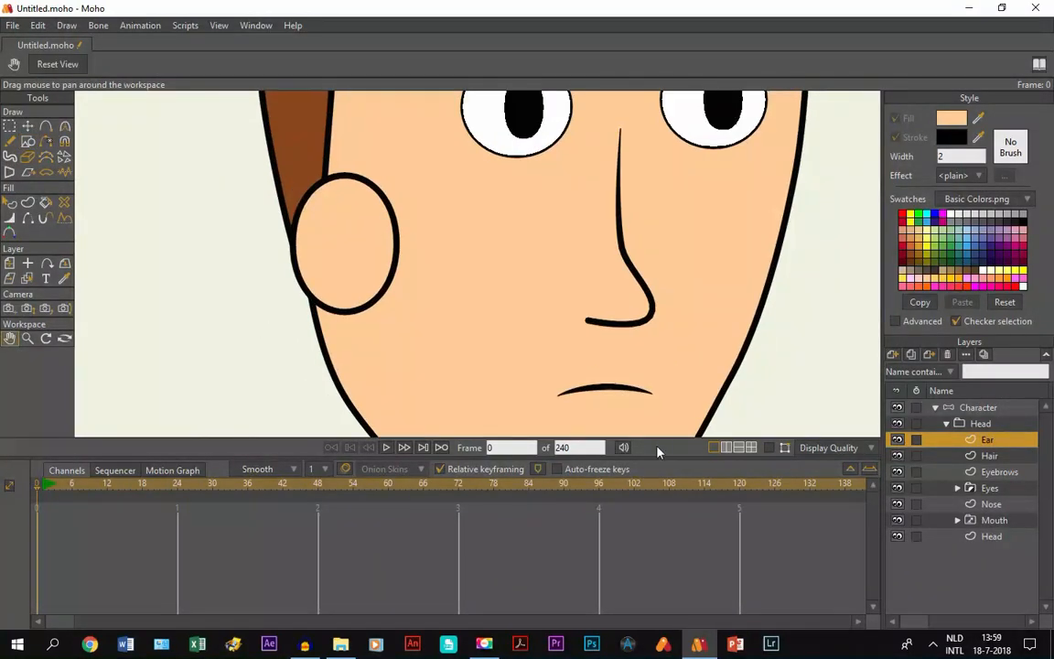
Hide the upper and lower right edges of the ear's outline with the Hide Edge tool, keeping the left half stroked.
click(768, 448)
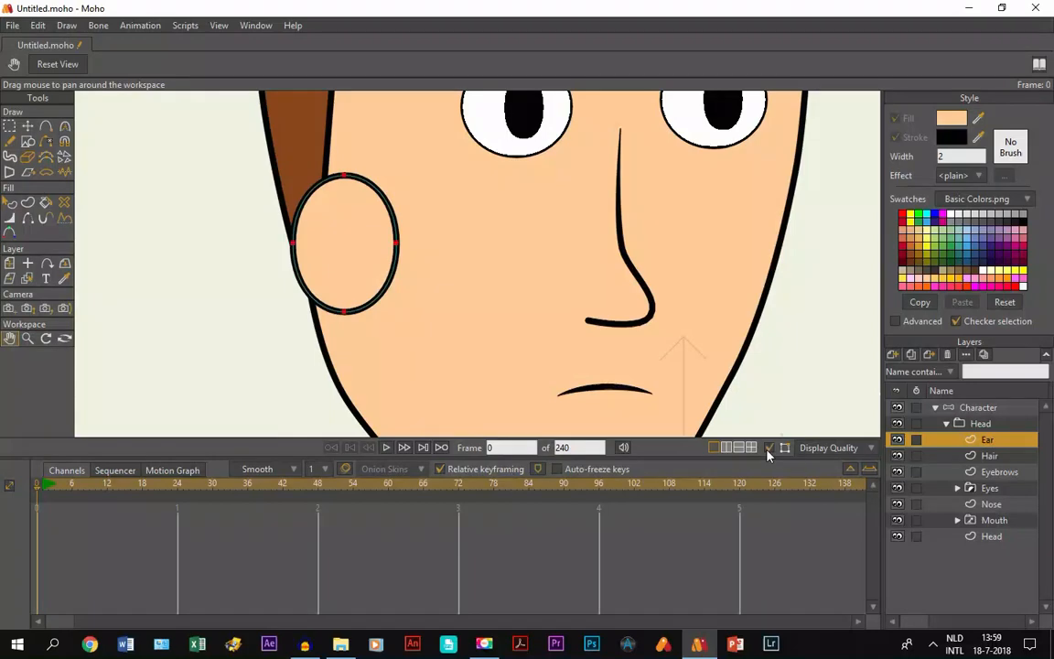
click(28, 220)
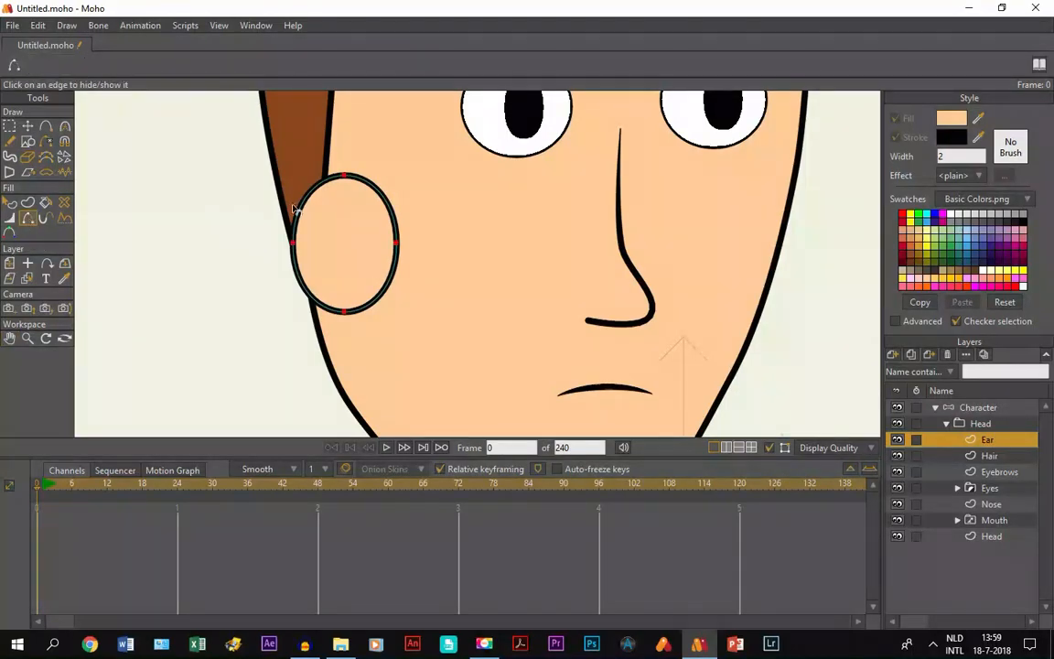
click(382, 201)
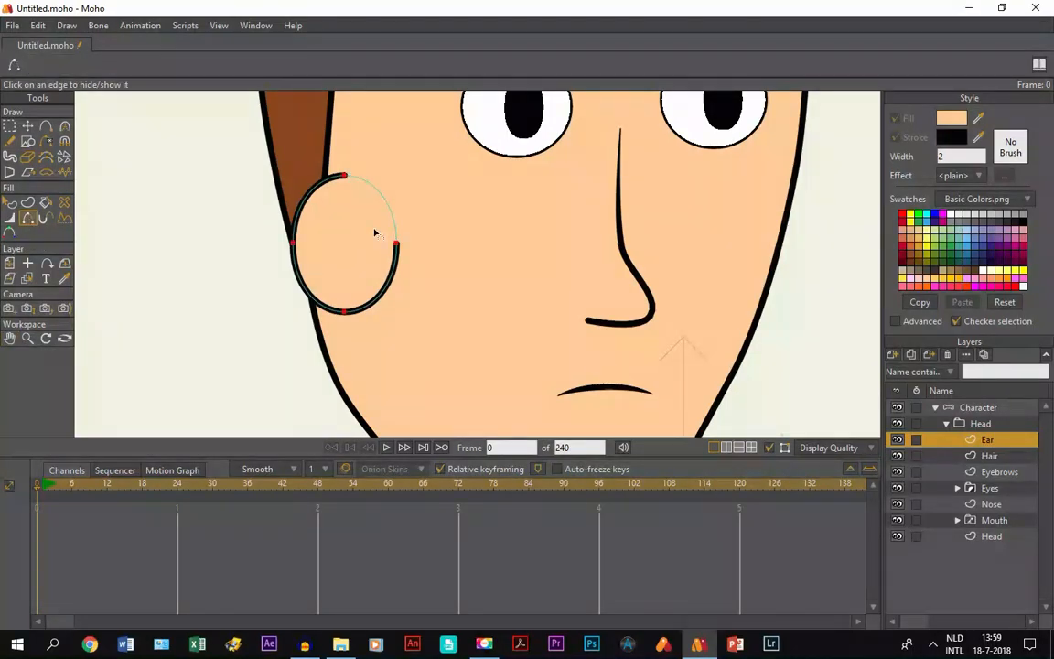
click(384, 289)
Reshape the ear by moving its top, bottom and right points slightly to the left.
click(27, 126)
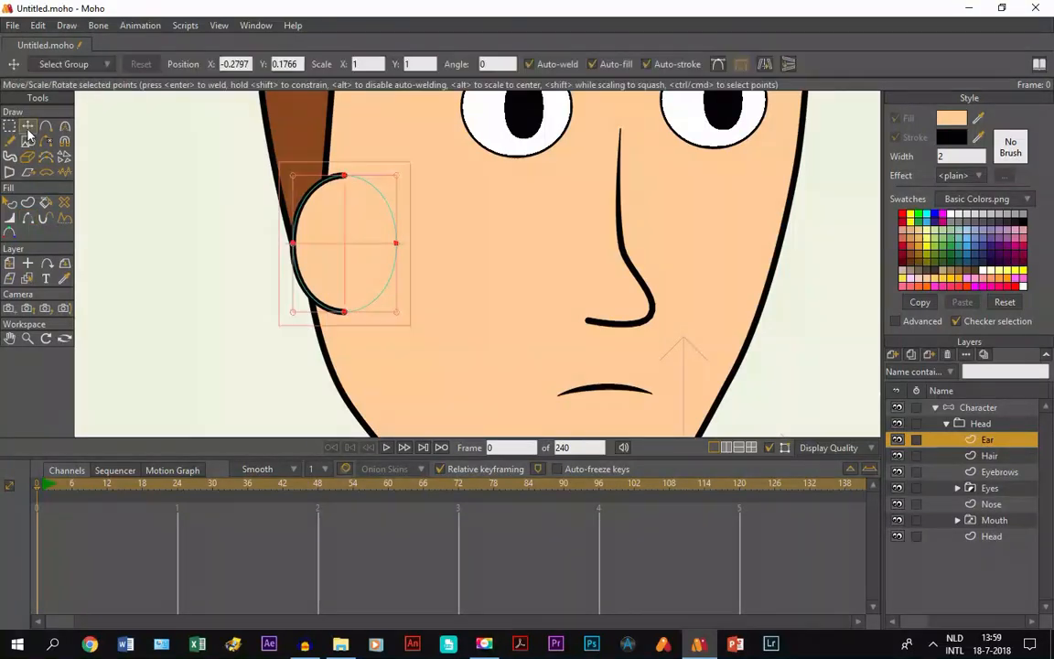
click(343, 313)
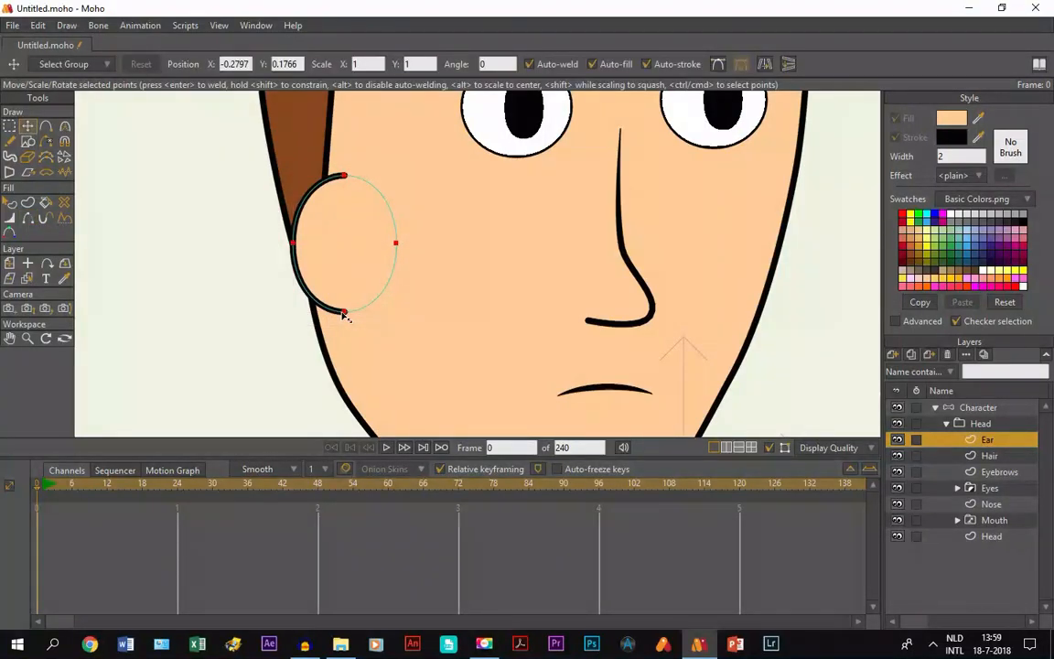
click(343, 313)
drag(343, 313, 326, 309)
mouse_move(344, 175)
mouse_down()
mouse_move(324, 186)
mouse_move(332, 178)
mouse_up()
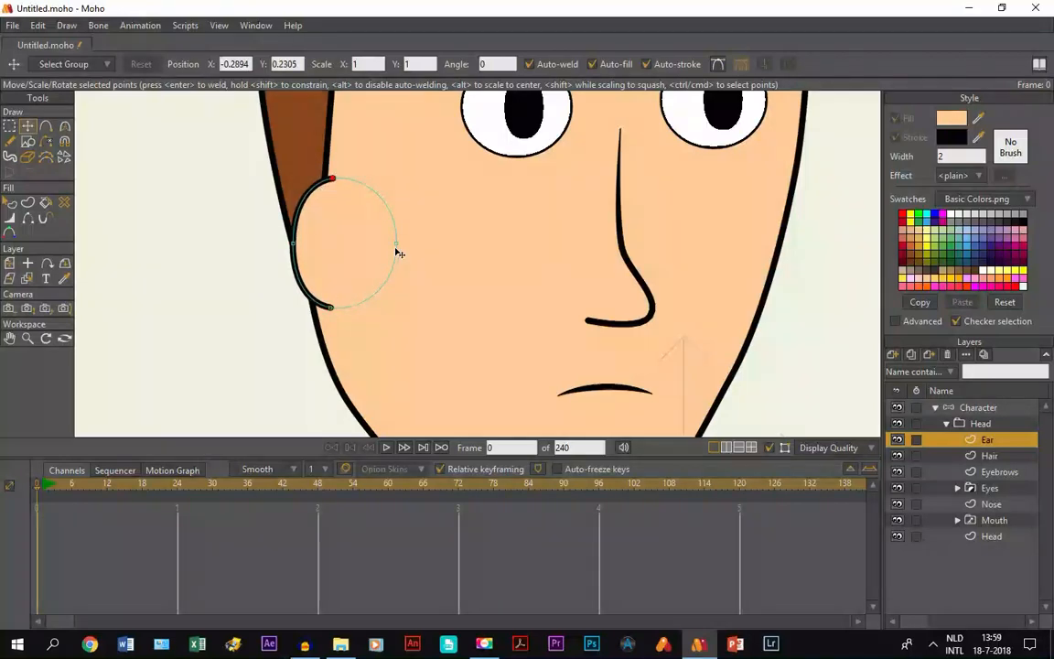
drag(395, 244, 389, 249)
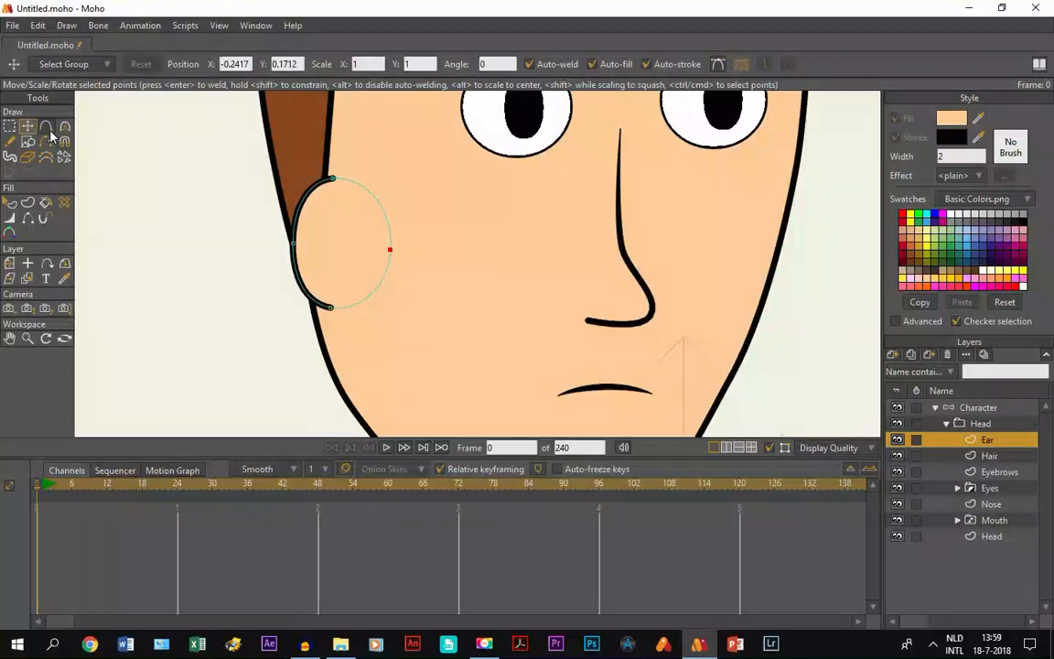
Draw an inverted T-shaped inner-ear mark inside the ear and paint it with a black stroke of width 1.
click(46, 127)
double_click(953, 156)
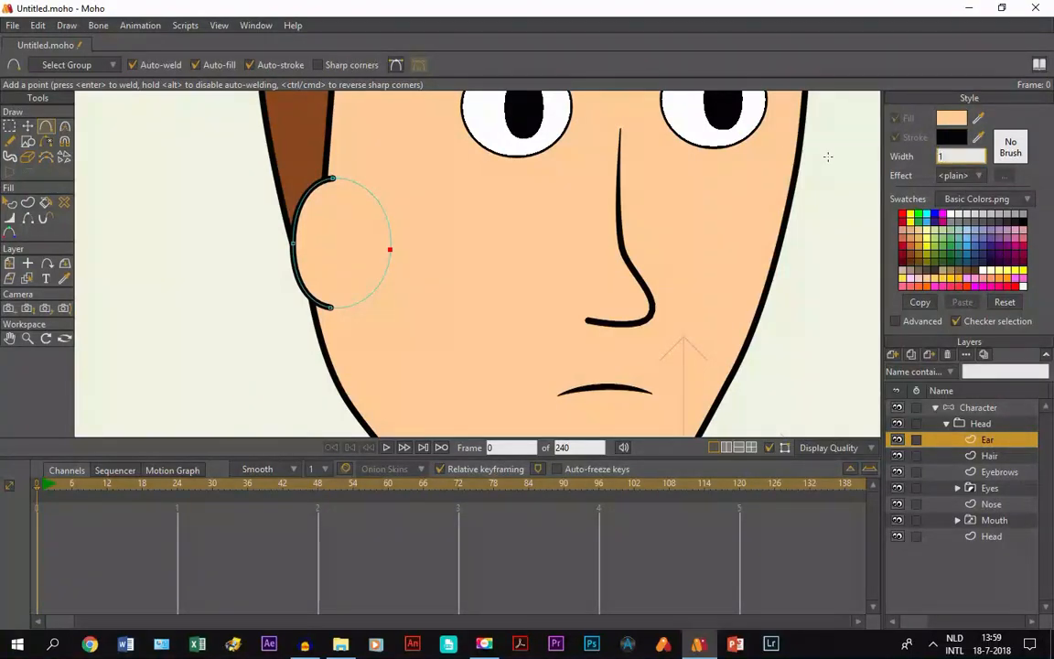
key(Return)
drag(332, 213, 352, 255)
click(46, 203)
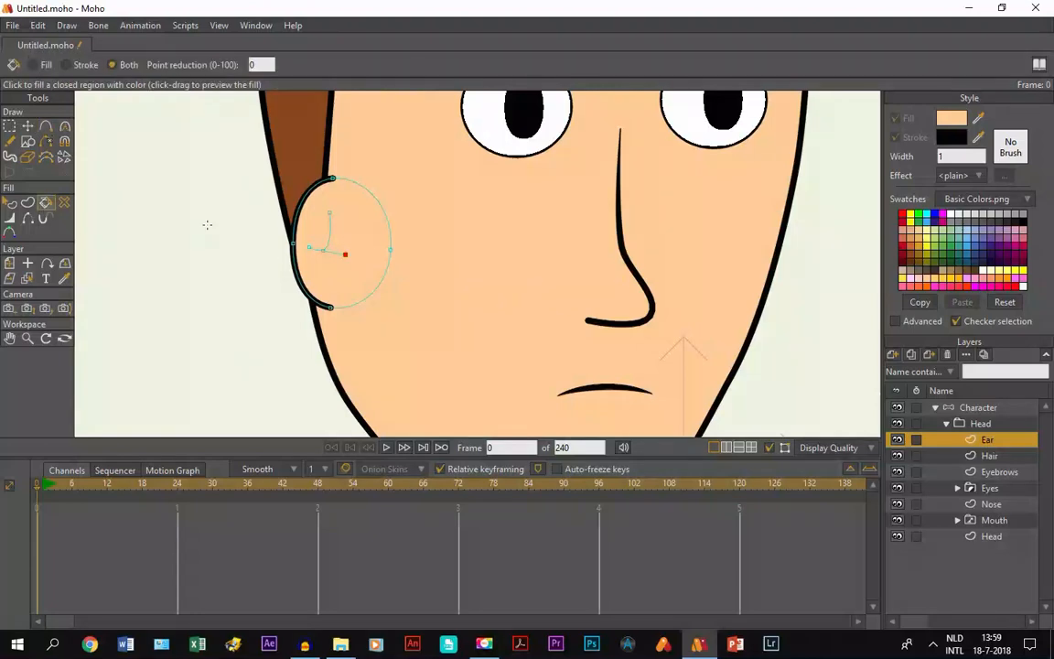
click(325, 243)
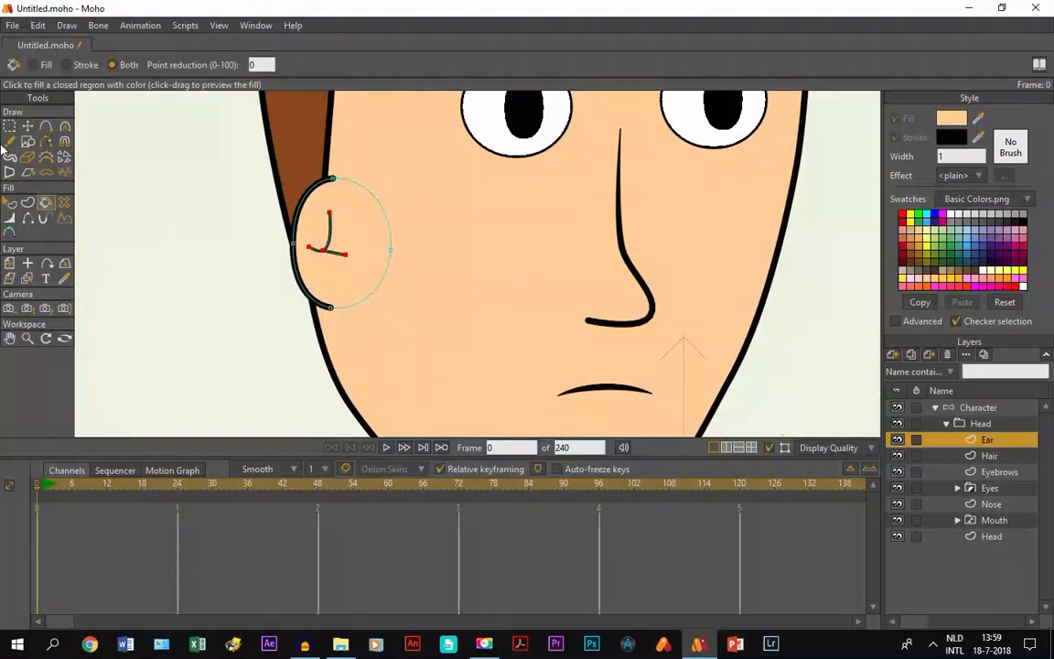
Sharpen the junction point of the inner-ear mark by reducing its curvature with the Curvature tool.
click(27, 126)
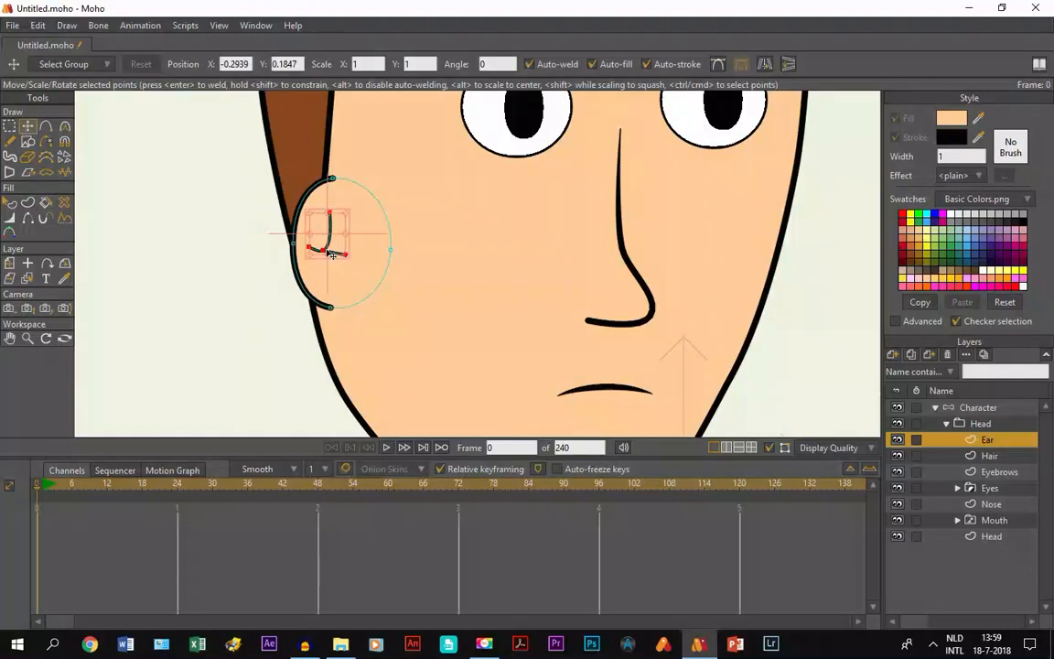
key(c)
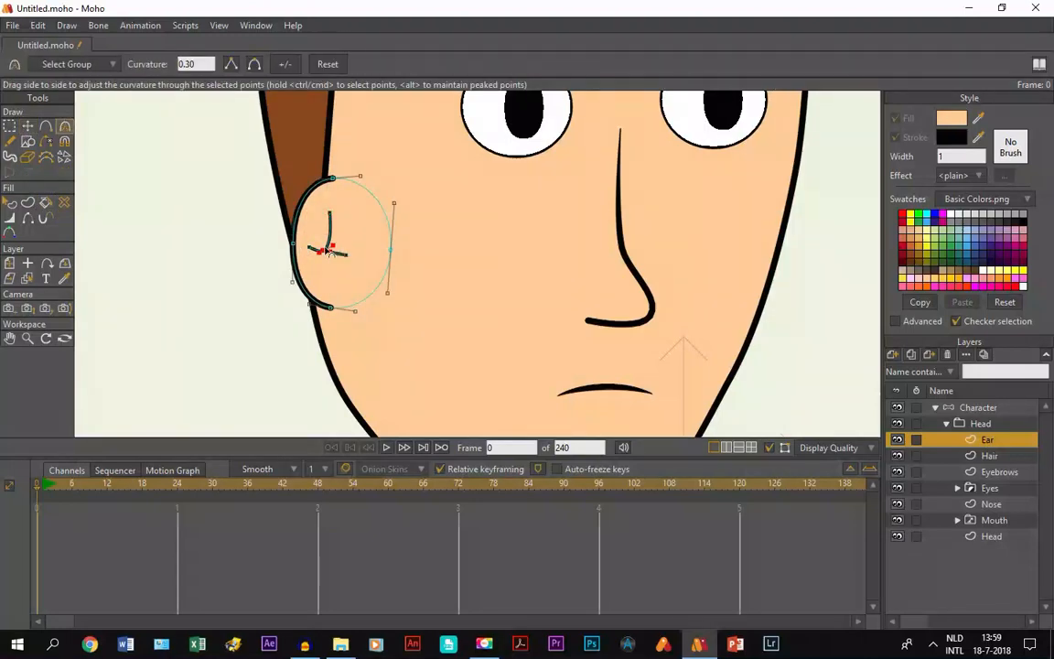
scroll(326, 252, up, 4)
drag(327, 255, 6, 205)
Shorten the right arm of the inner-ear mark and shift its other three points slightly down and right.
click(28, 125)
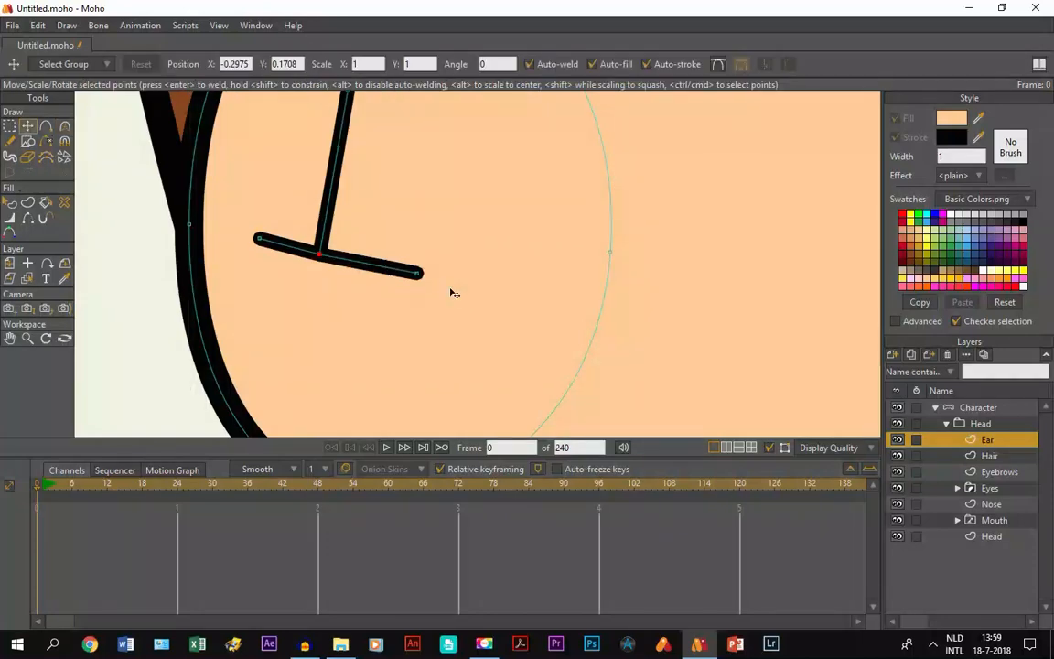
drag(428, 293, 403, 288)
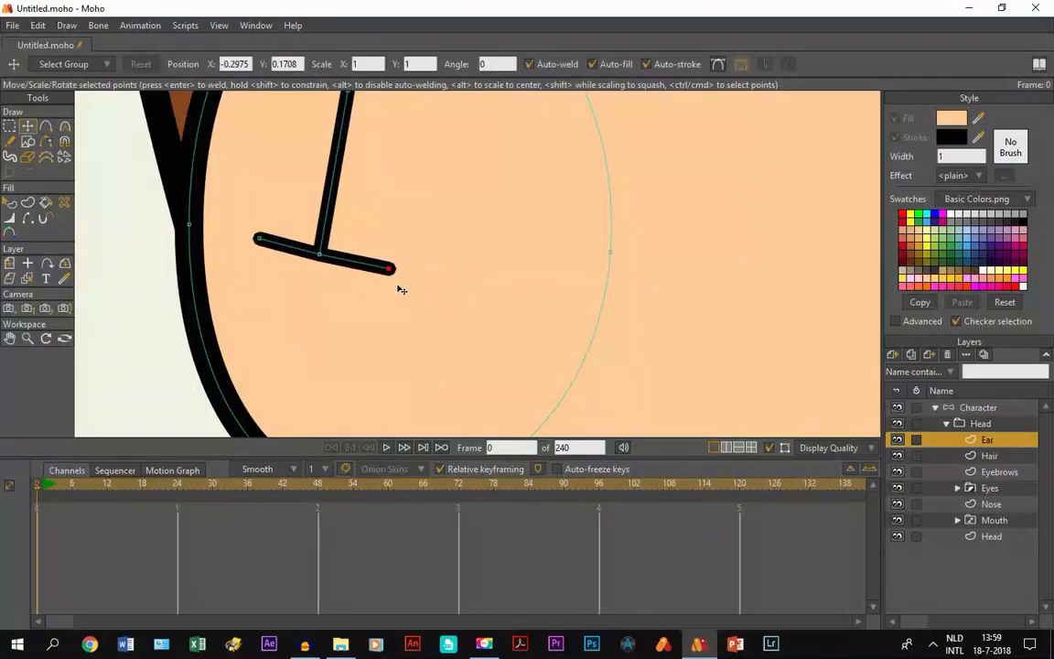
click(324, 219)
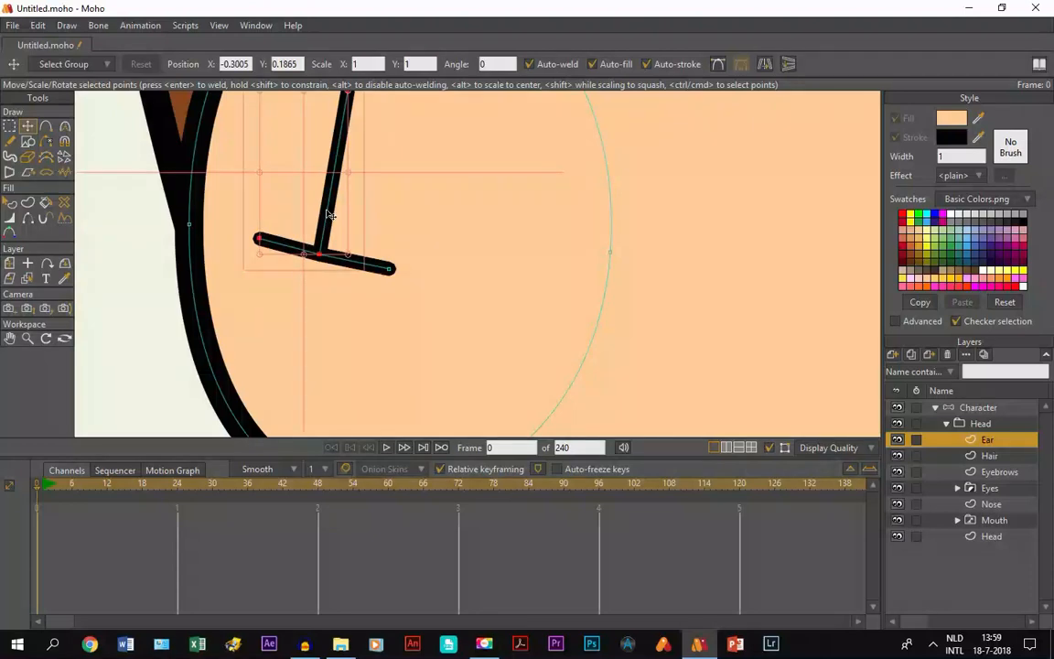
mouse_move(324, 209)
mouse_down()
mouse_move(355, 274)
mouse_move(341, 222)
mouse_move(350, 235)
mouse_move(337, 225)
mouse_up()
Move the whole inner-ear mark down and right inside the ear and shift its top point slightly left.
click(364, 266)
click(359, 269)
click(340, 228)
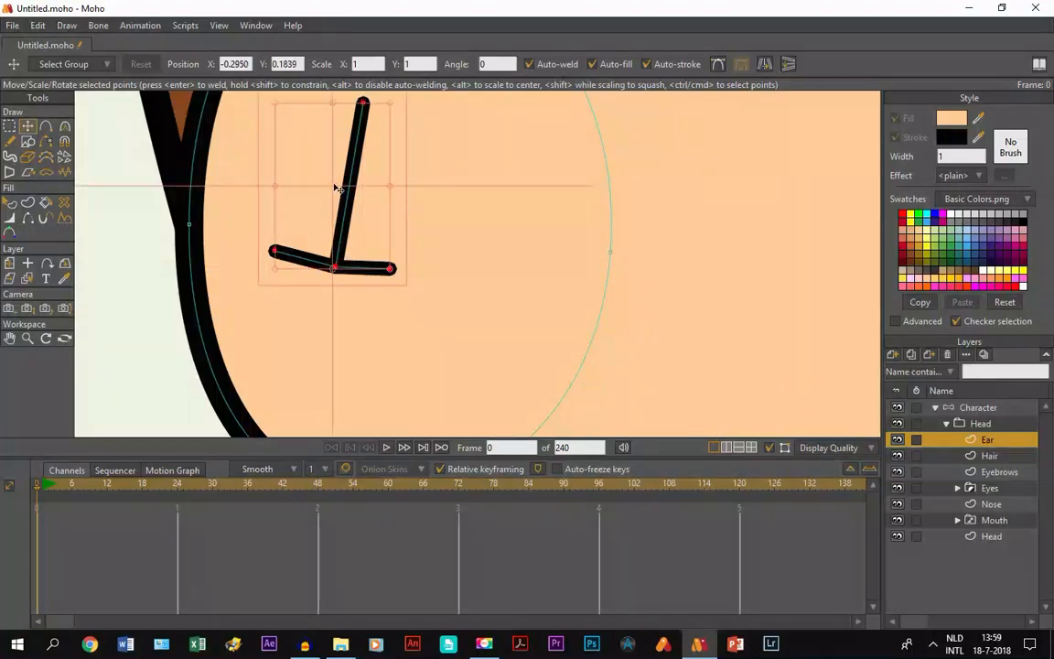
drag(333, 184, 388, 245)
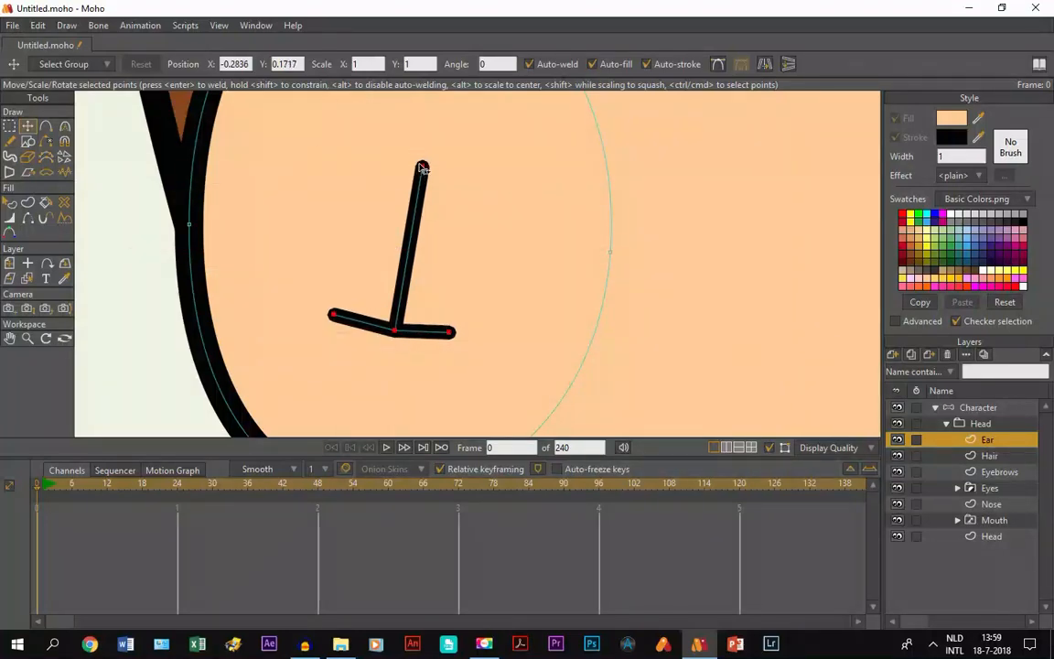
drag(421, 167, 401, 169)
scroll(402, 169, down, 5)
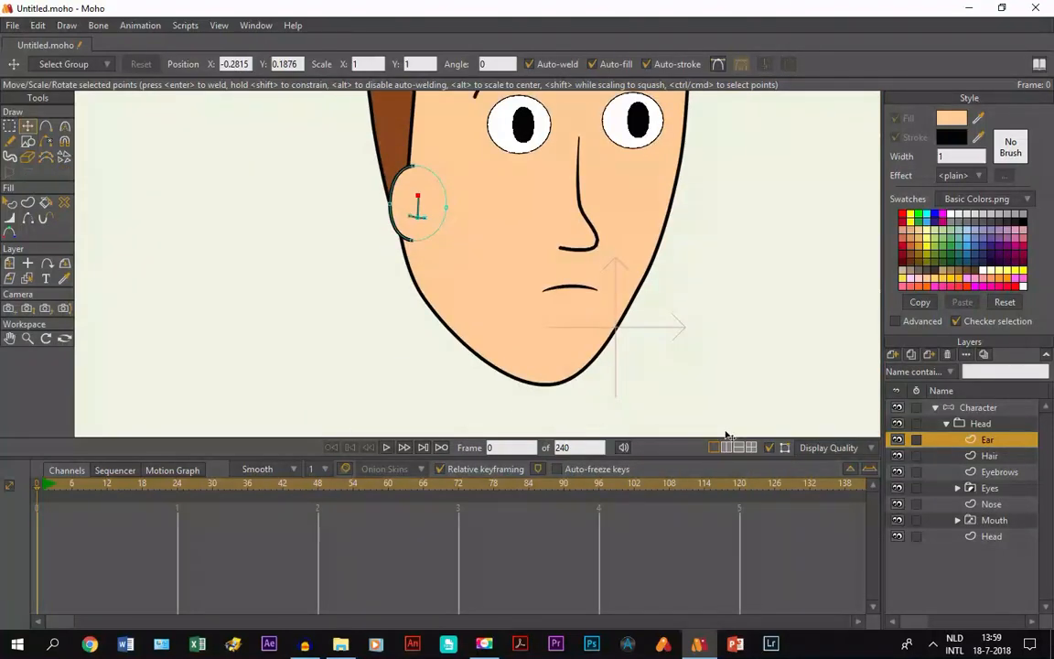
scroll(631, 342, down, 3)
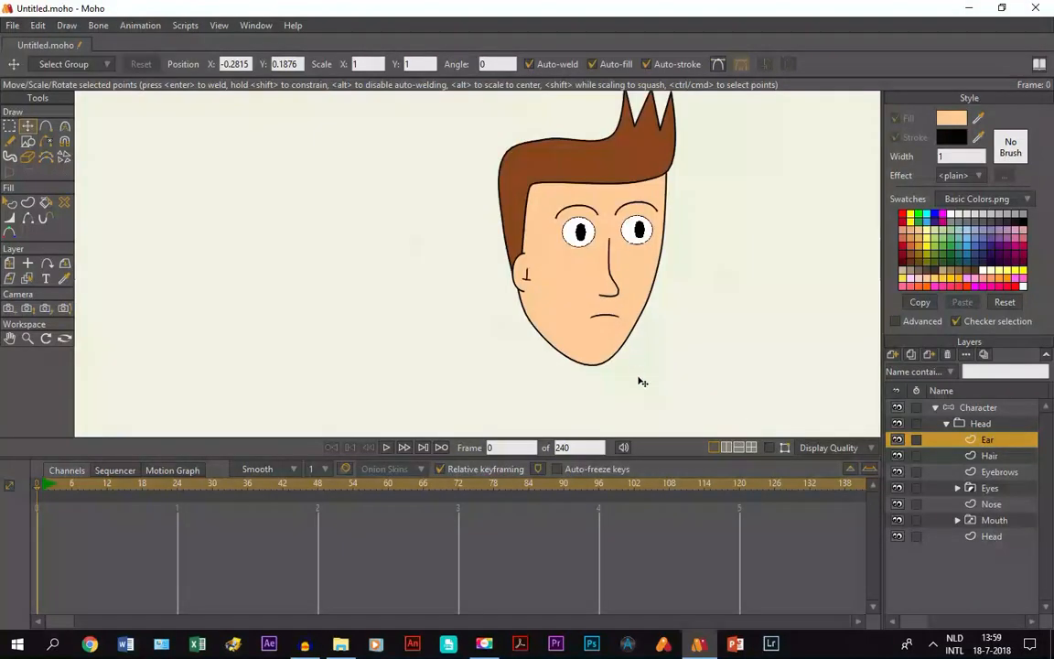
Shift the three lower points of the inner-ear mark to the left so that its upright line slants.
click(769, 448)
scroll(565, 316, up, 3)
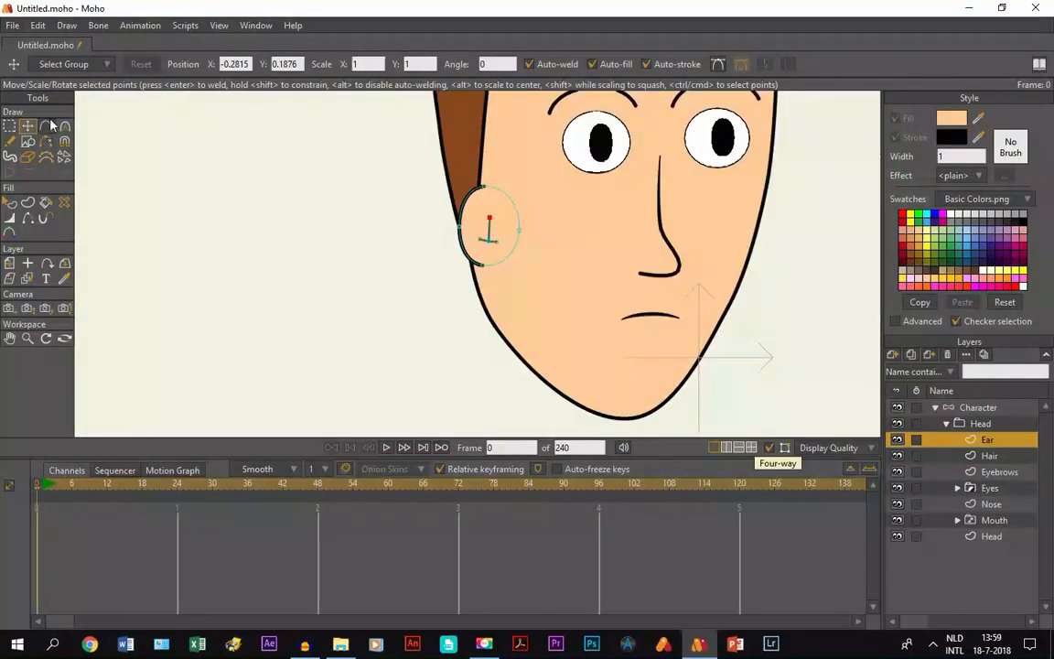
click(9, 128)
drag(467, 234, 501, 252)
click(26, 128)
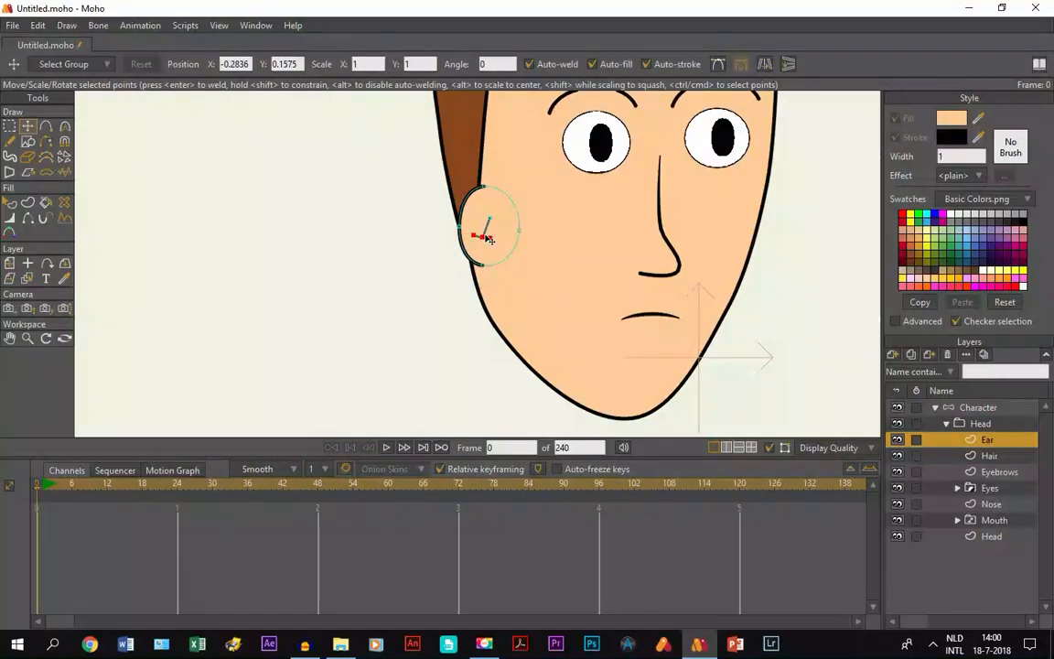
drag(488, 238, 476, 233)
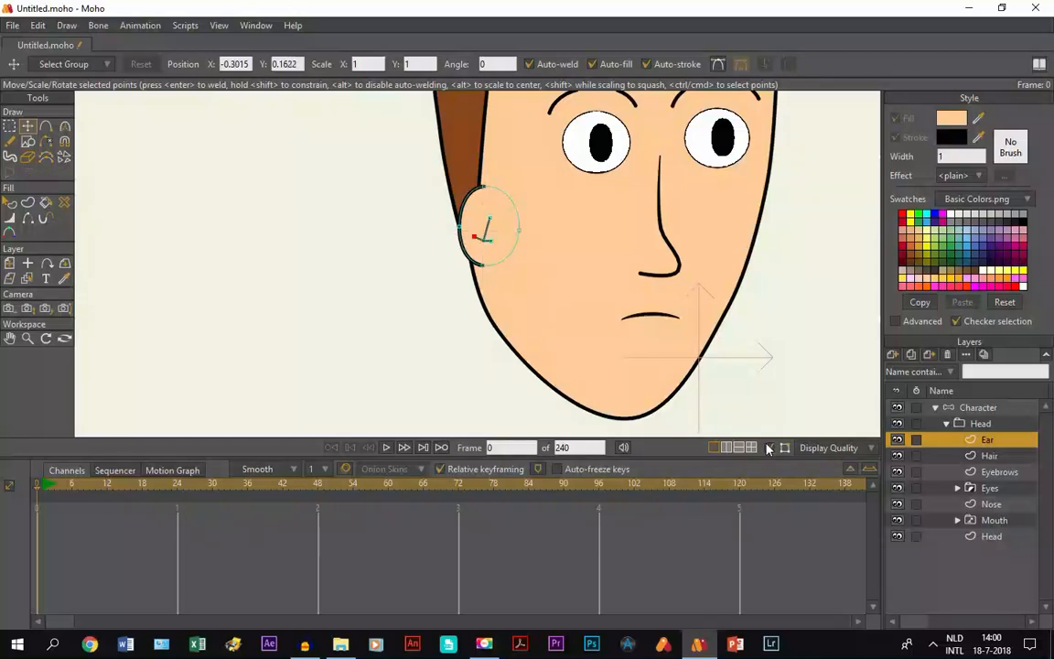
Examine the whole head with the path overlay hidden, checking how the ear fits the face and hair.
click(768, 447)
scroll(403, 325, down, 3)
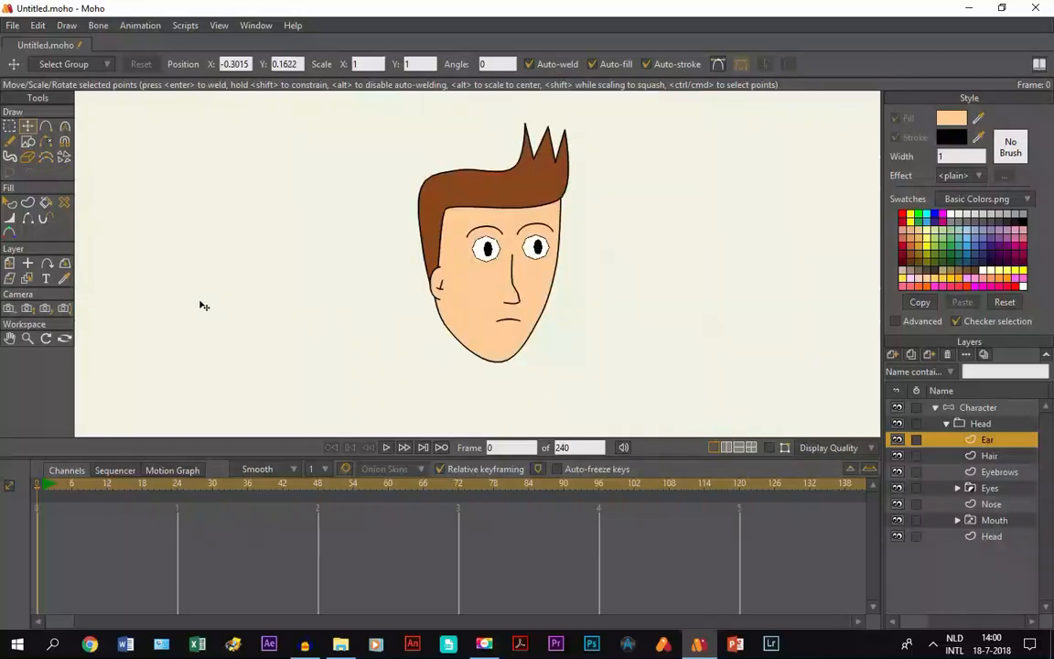
click(9, 337)
drag(402, 391, 392, 405)
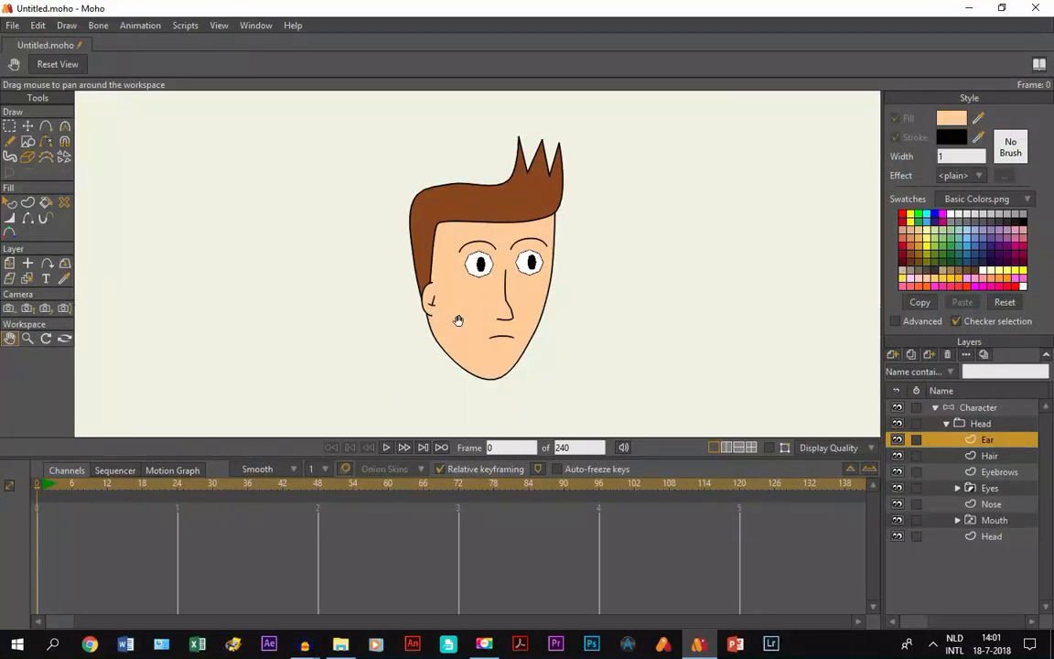
scroll(412, 293, down, 2)
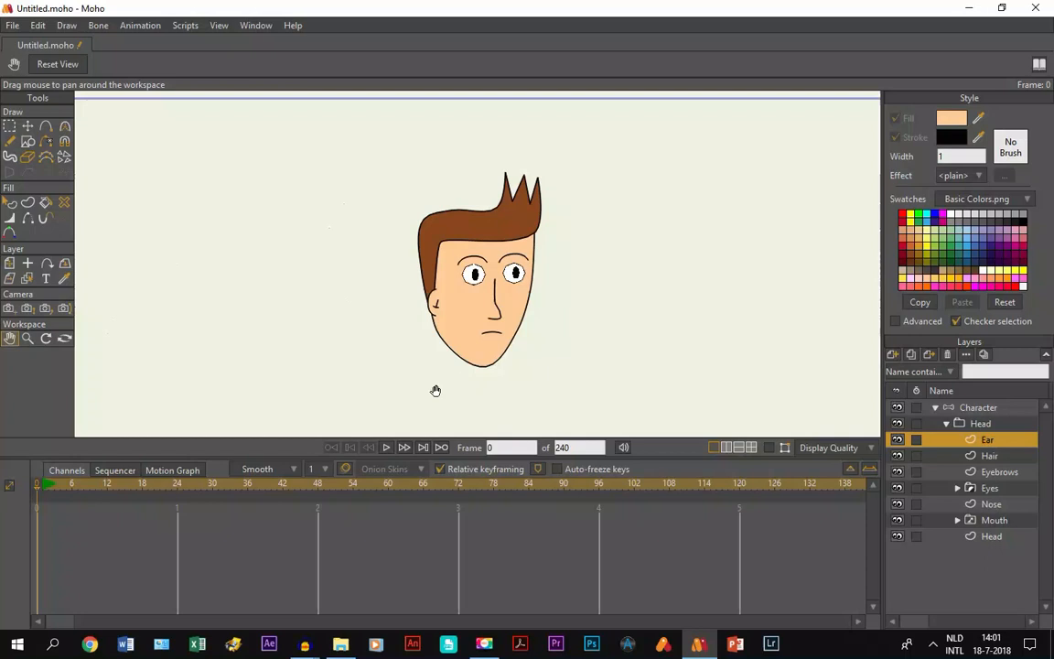
scroll(404, 311, down, 1)
scroll(408, 265, up, 2)
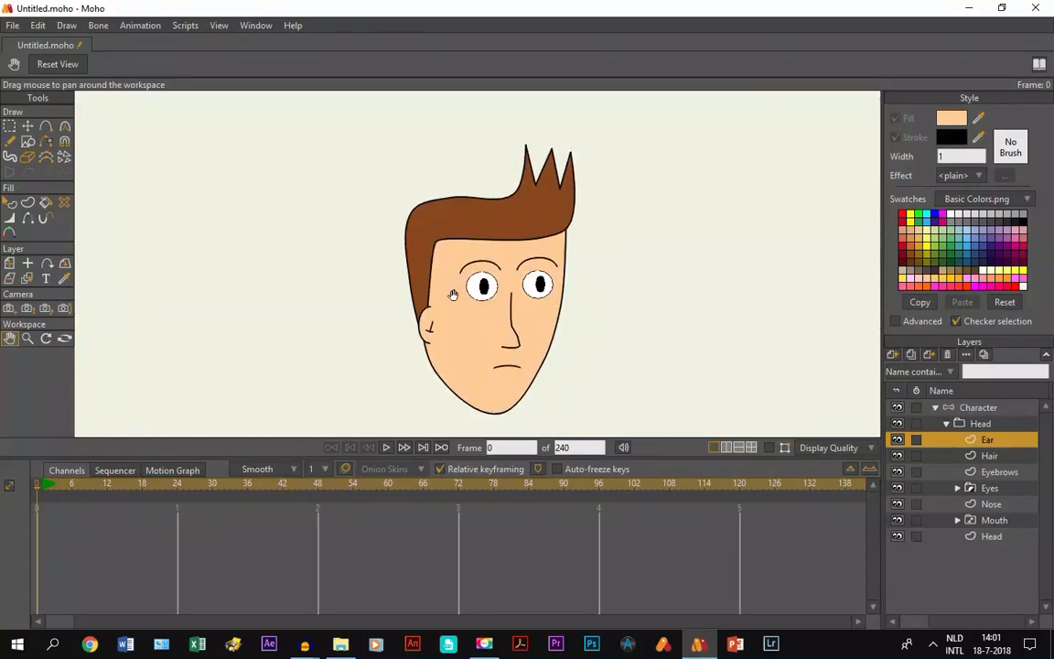
scroll(452, 295, down, 2)
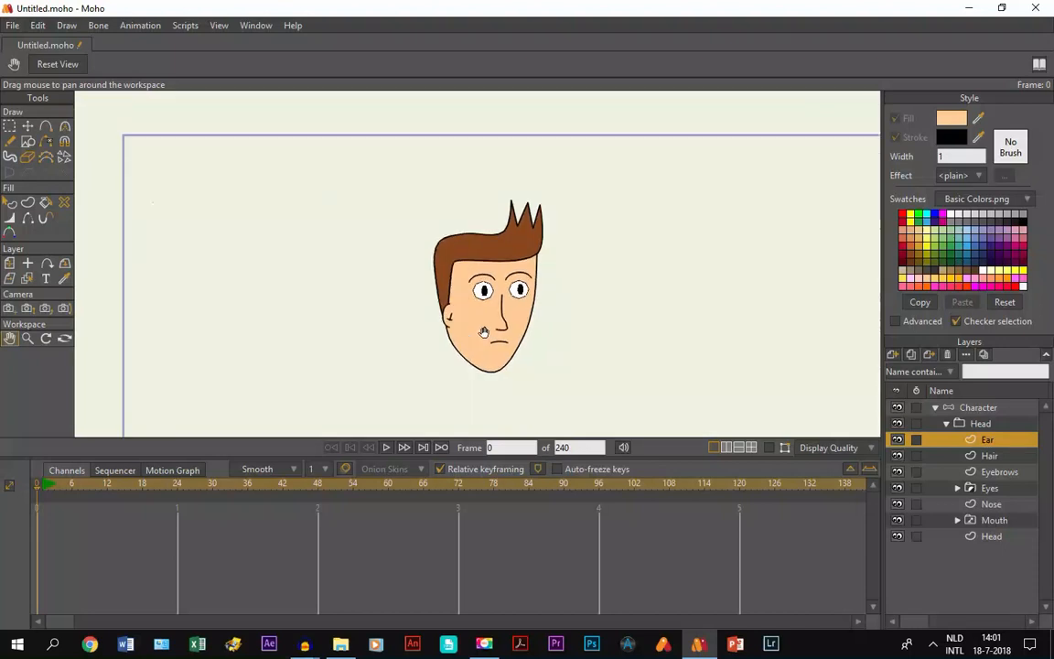